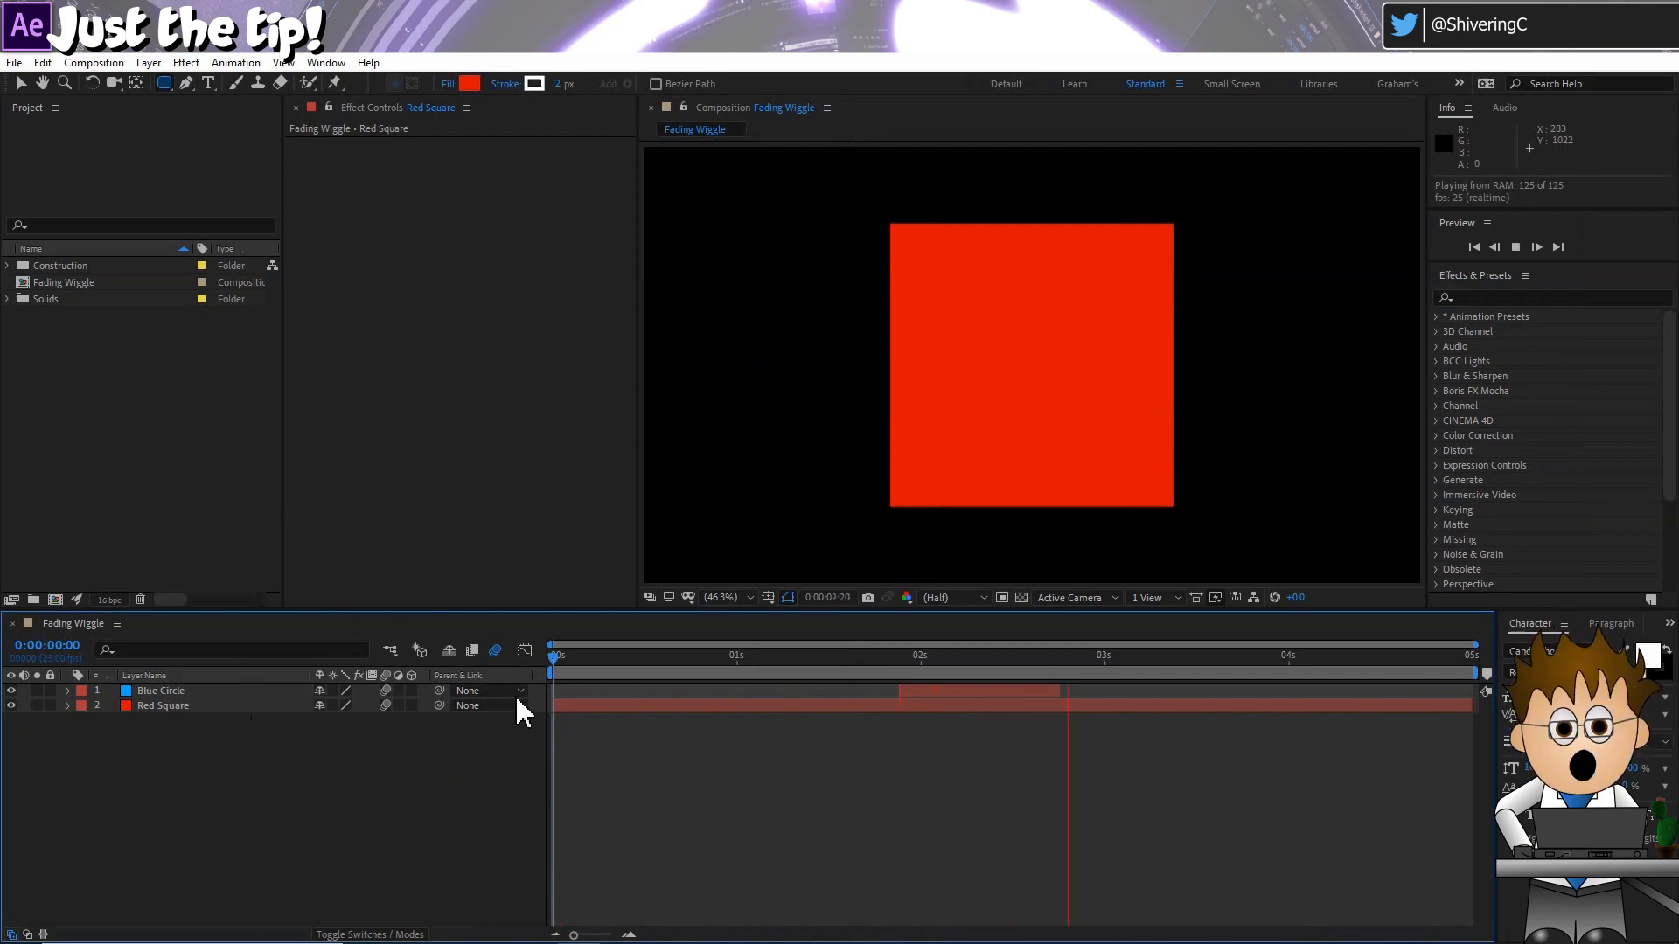
- Add a Slider Control effect to the Red Square layer and rename it Amplitude
{"action": "left_click_drag", "start_coordinate": [976, 658], "coordinate": [934, 656]}
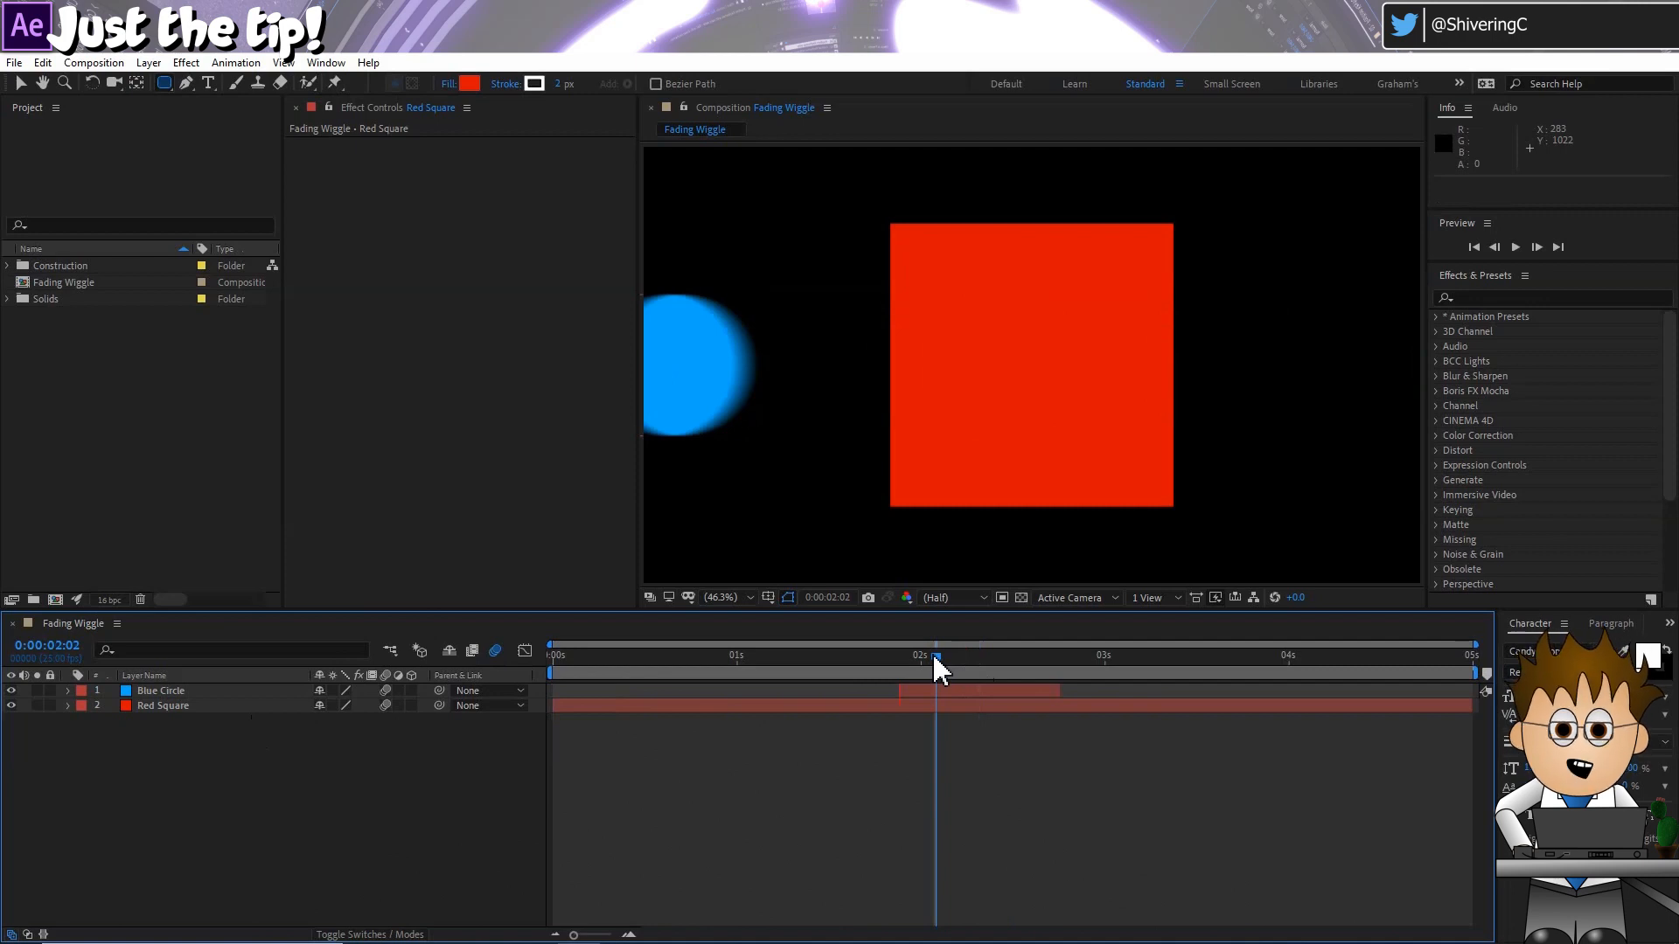
{"action": "left_click", "coordinate": [819, 705]}
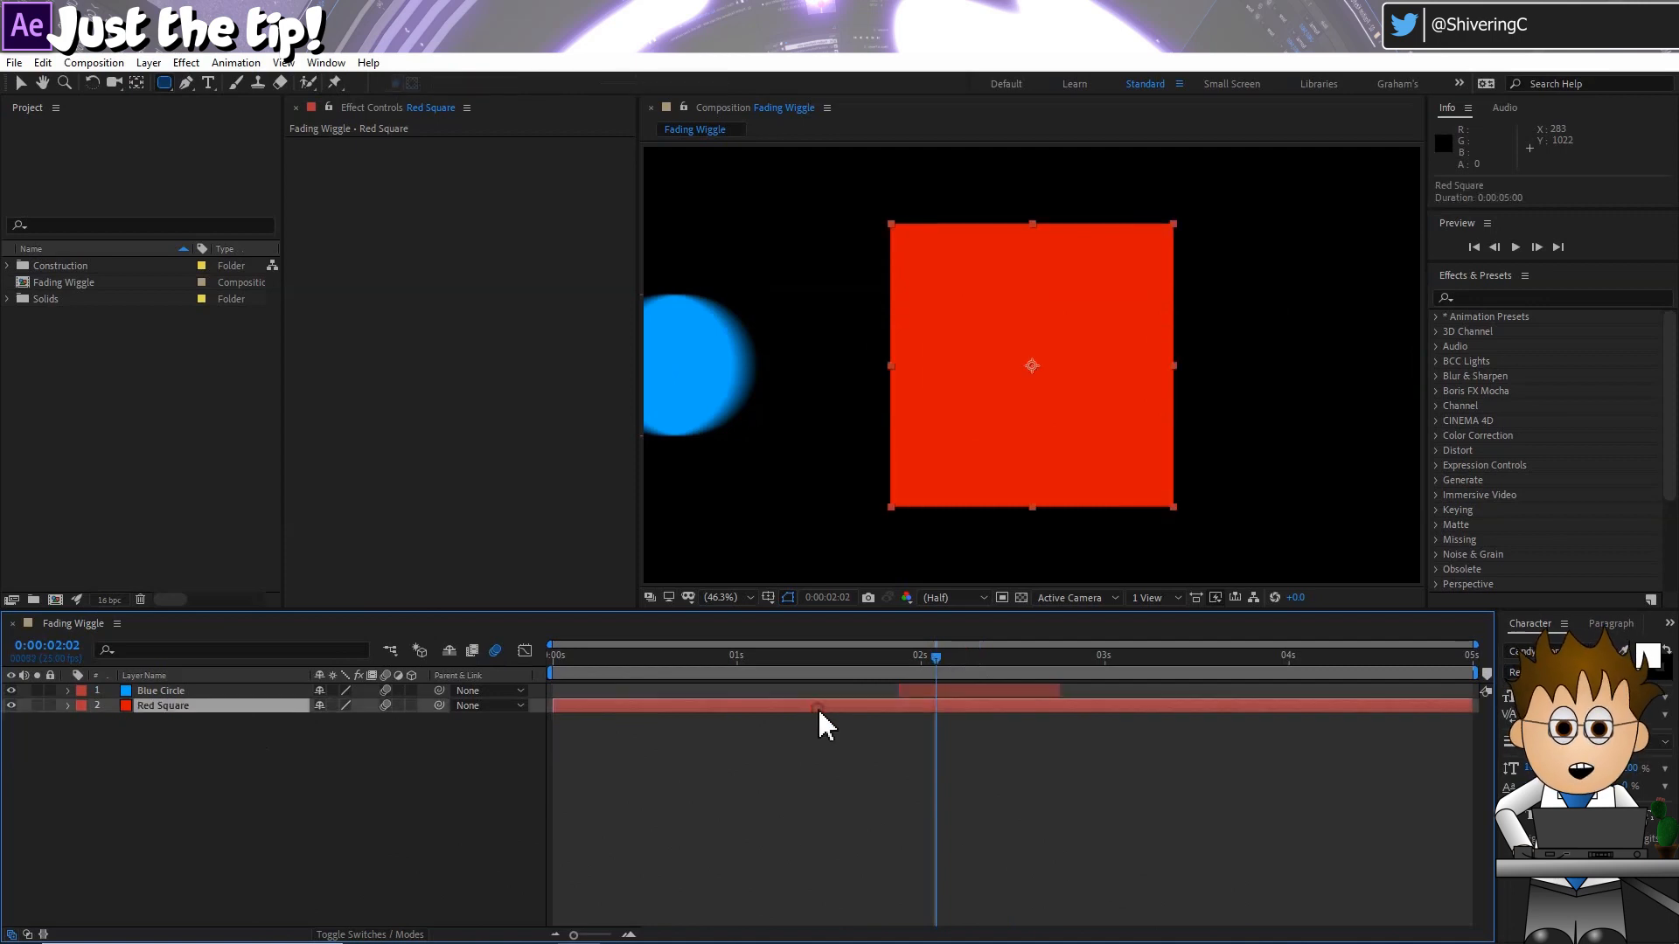
{"action": "left_click", "coordinate": [188, 63]}
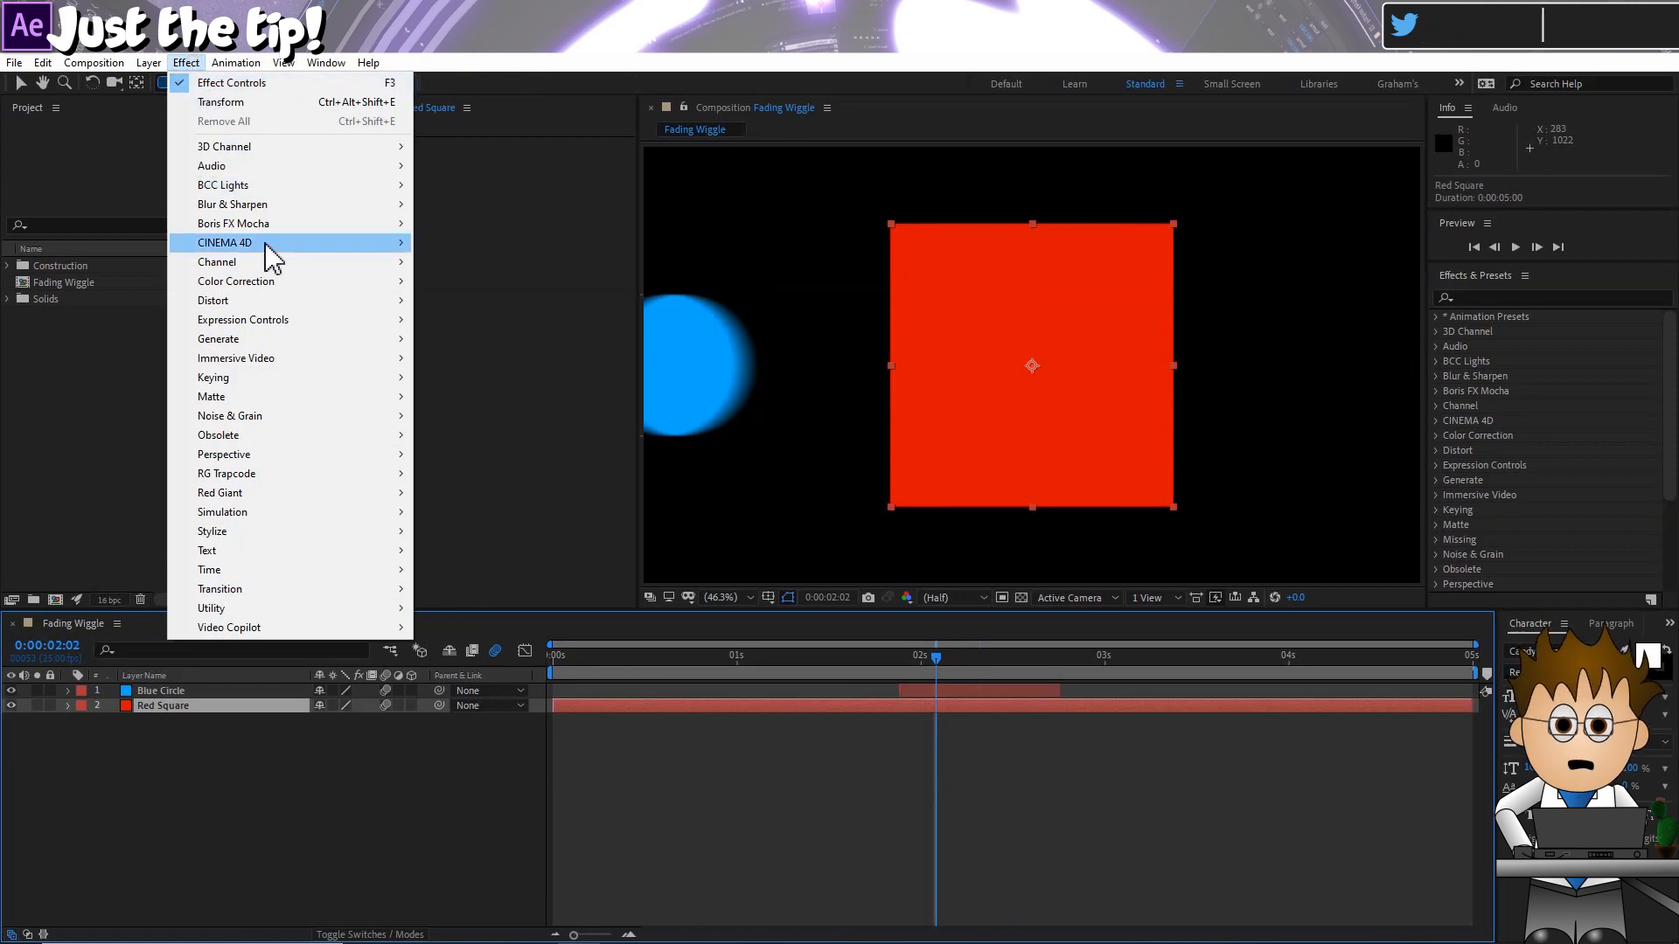
{"action": "mouse_move", "coordinate": [288, 337]}
{"action": "left_click", "coordinate": [505, 451]}
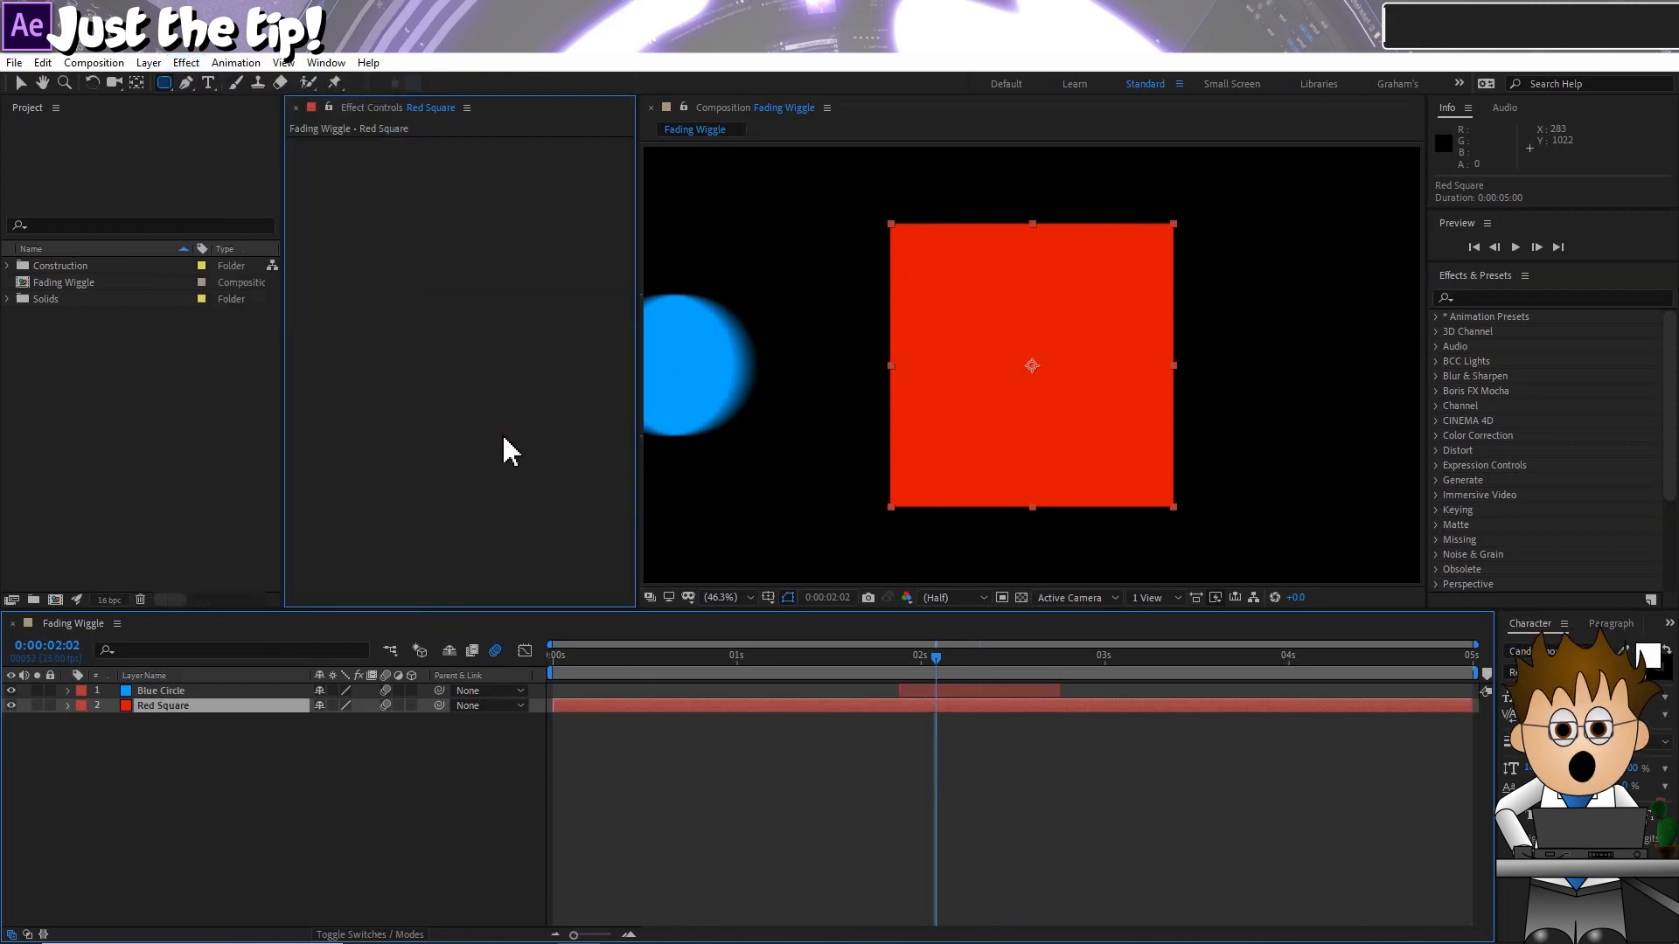
{"action": "key", "text": "Return"}
{"action": "type", "text": "Amplitude"}
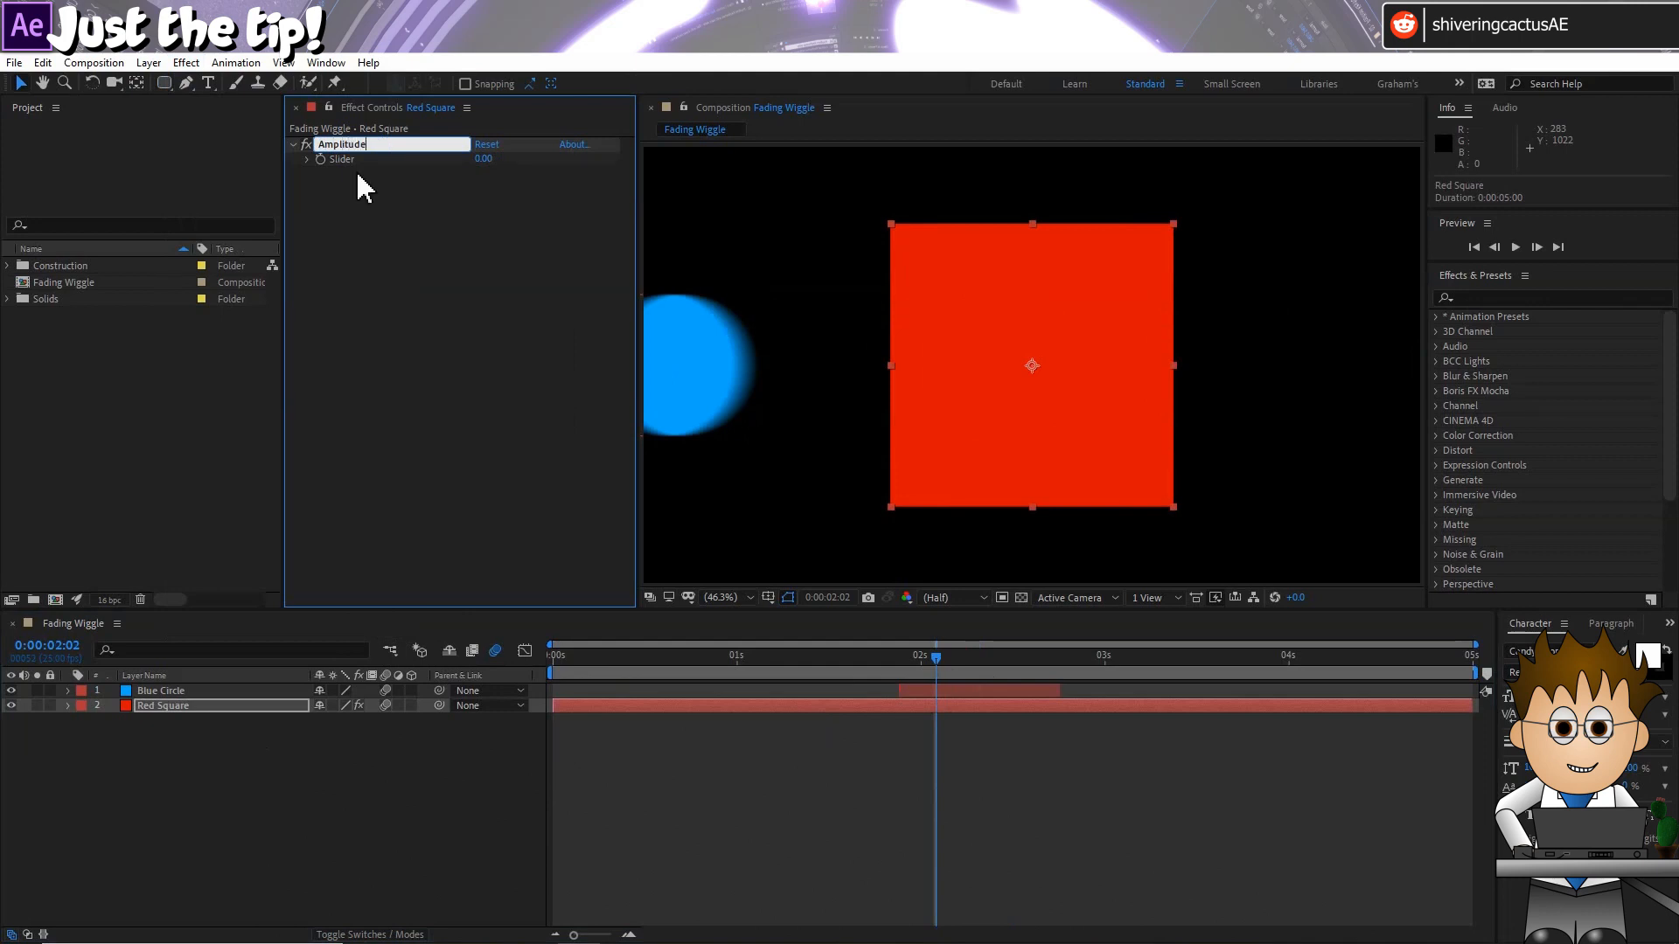
{"action": "key", "text": "Return"}
- Add the expression wiggle(5,100); to the Red Square layer's Position property
{"action": "left_click", "coordinate": [189, 705]}
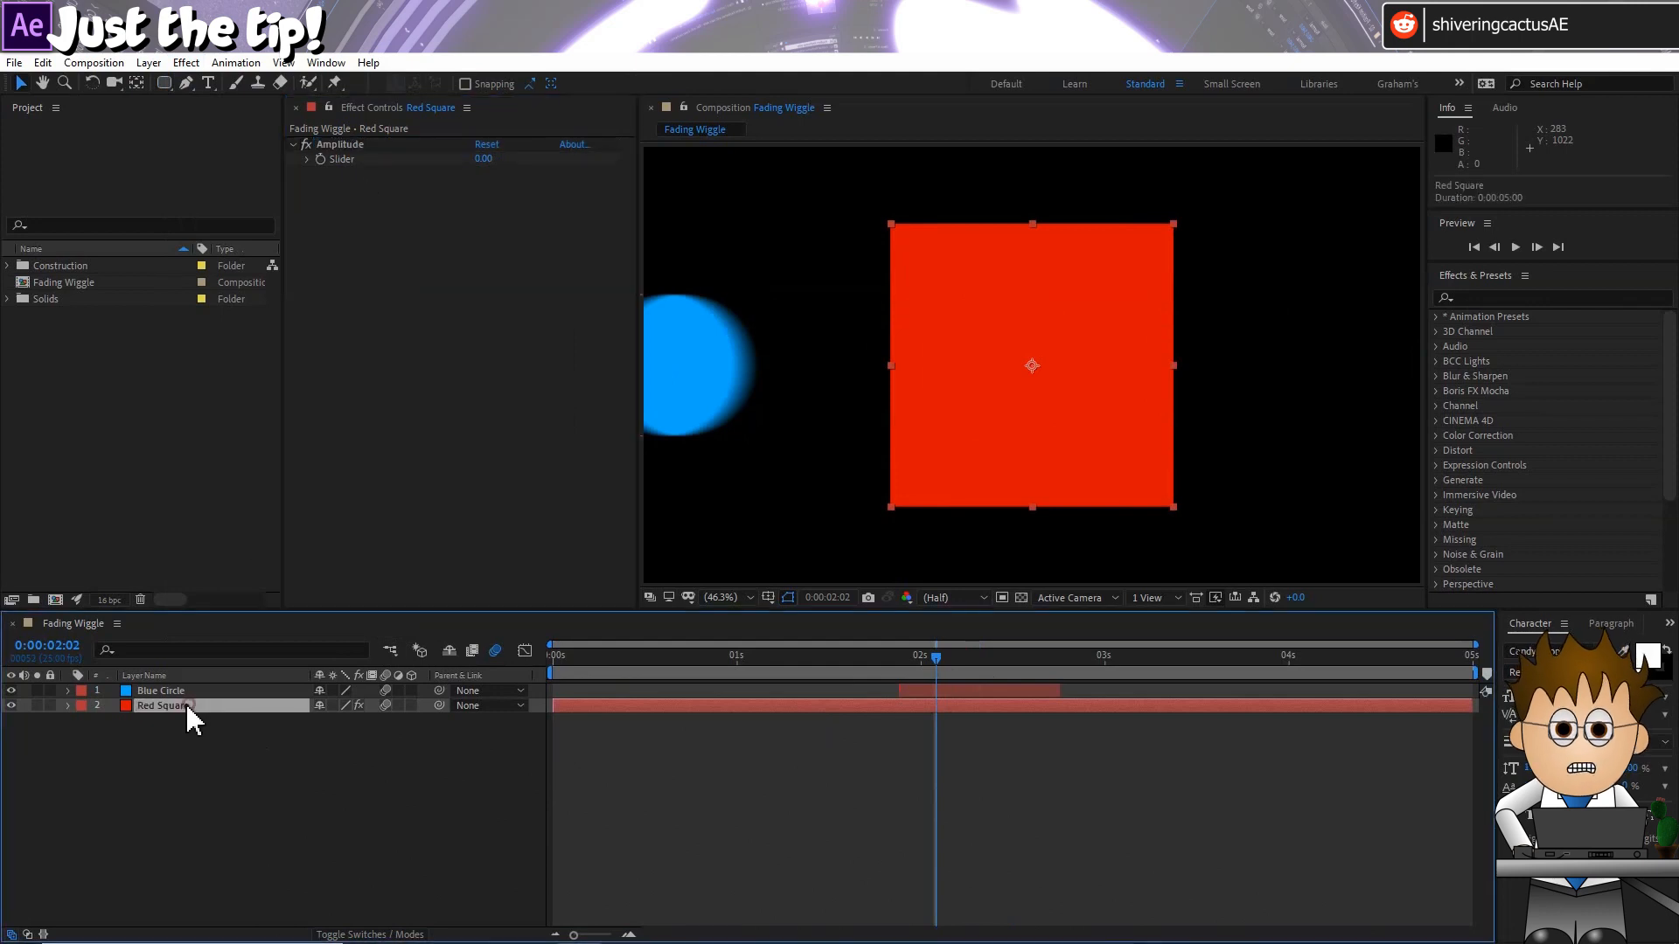
{"action": "key", "text": "p"}
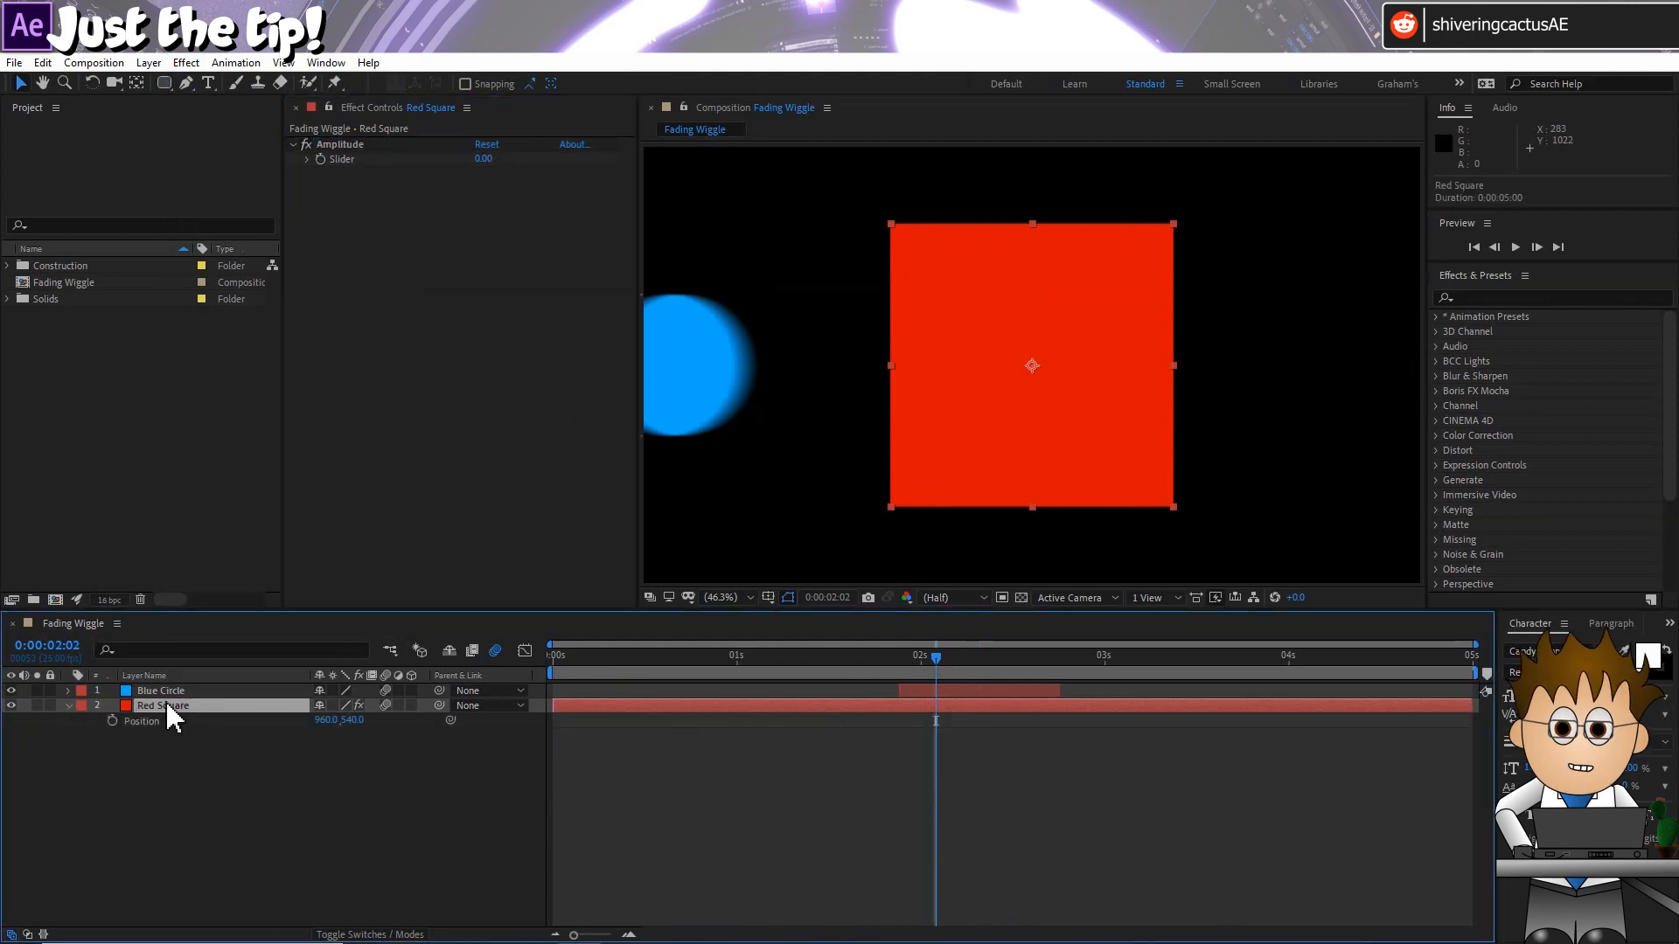
{"action": "left_click", "coordinate": [113, 722], "text": "alt"}
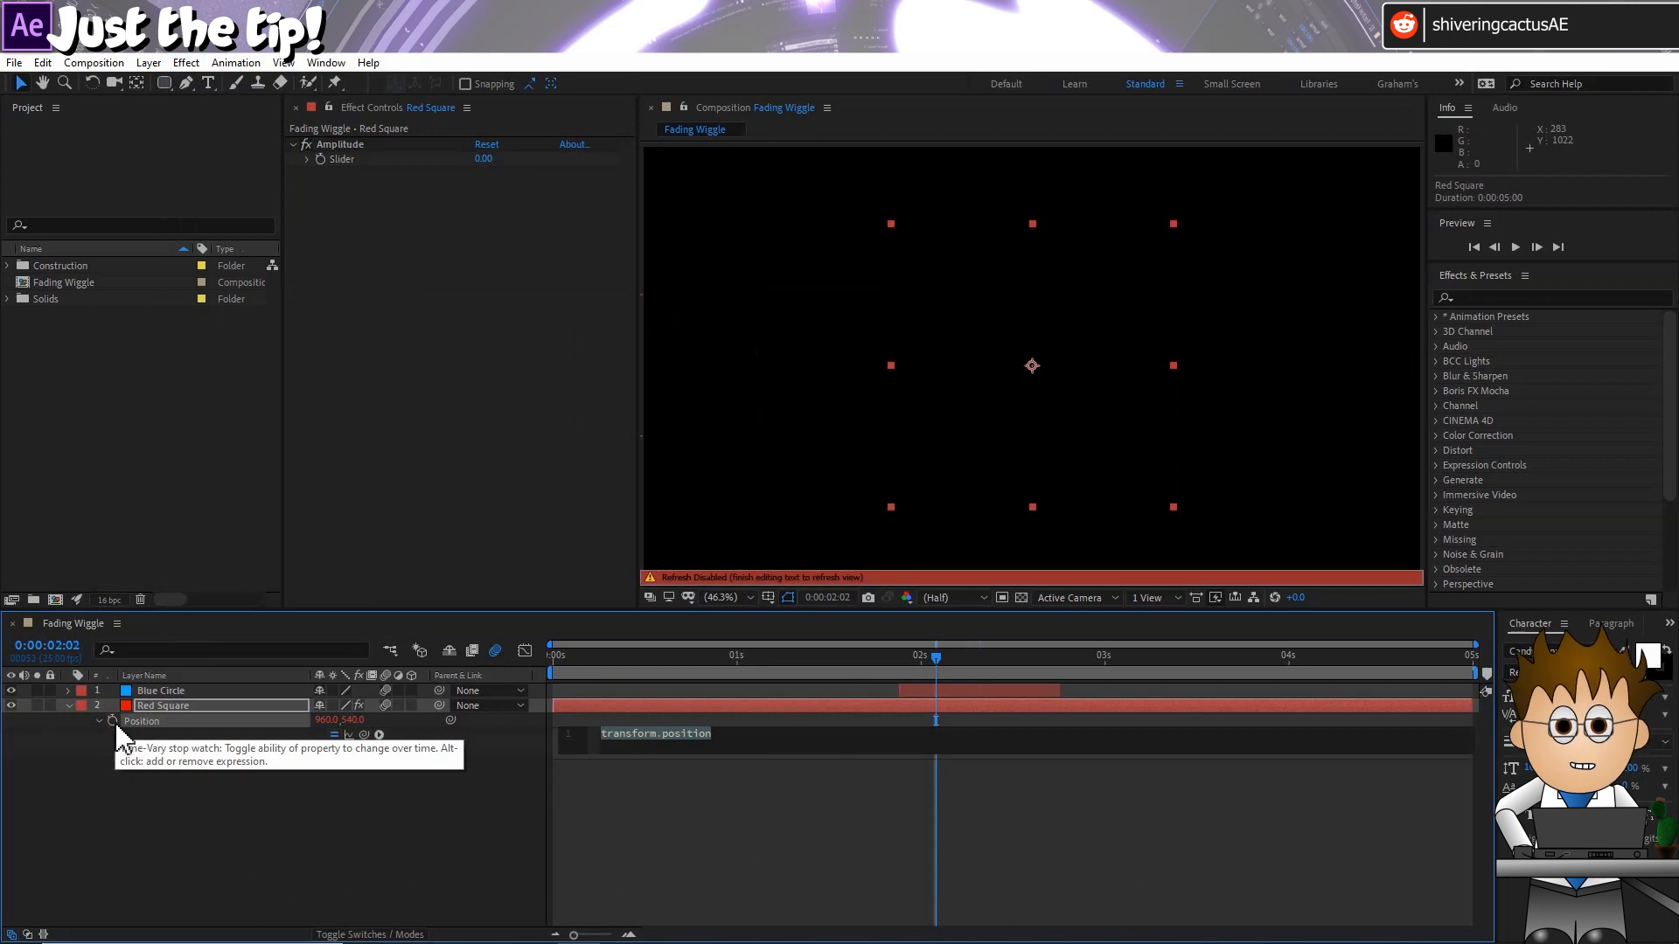
{"action": "type", "text": "wiggl"}
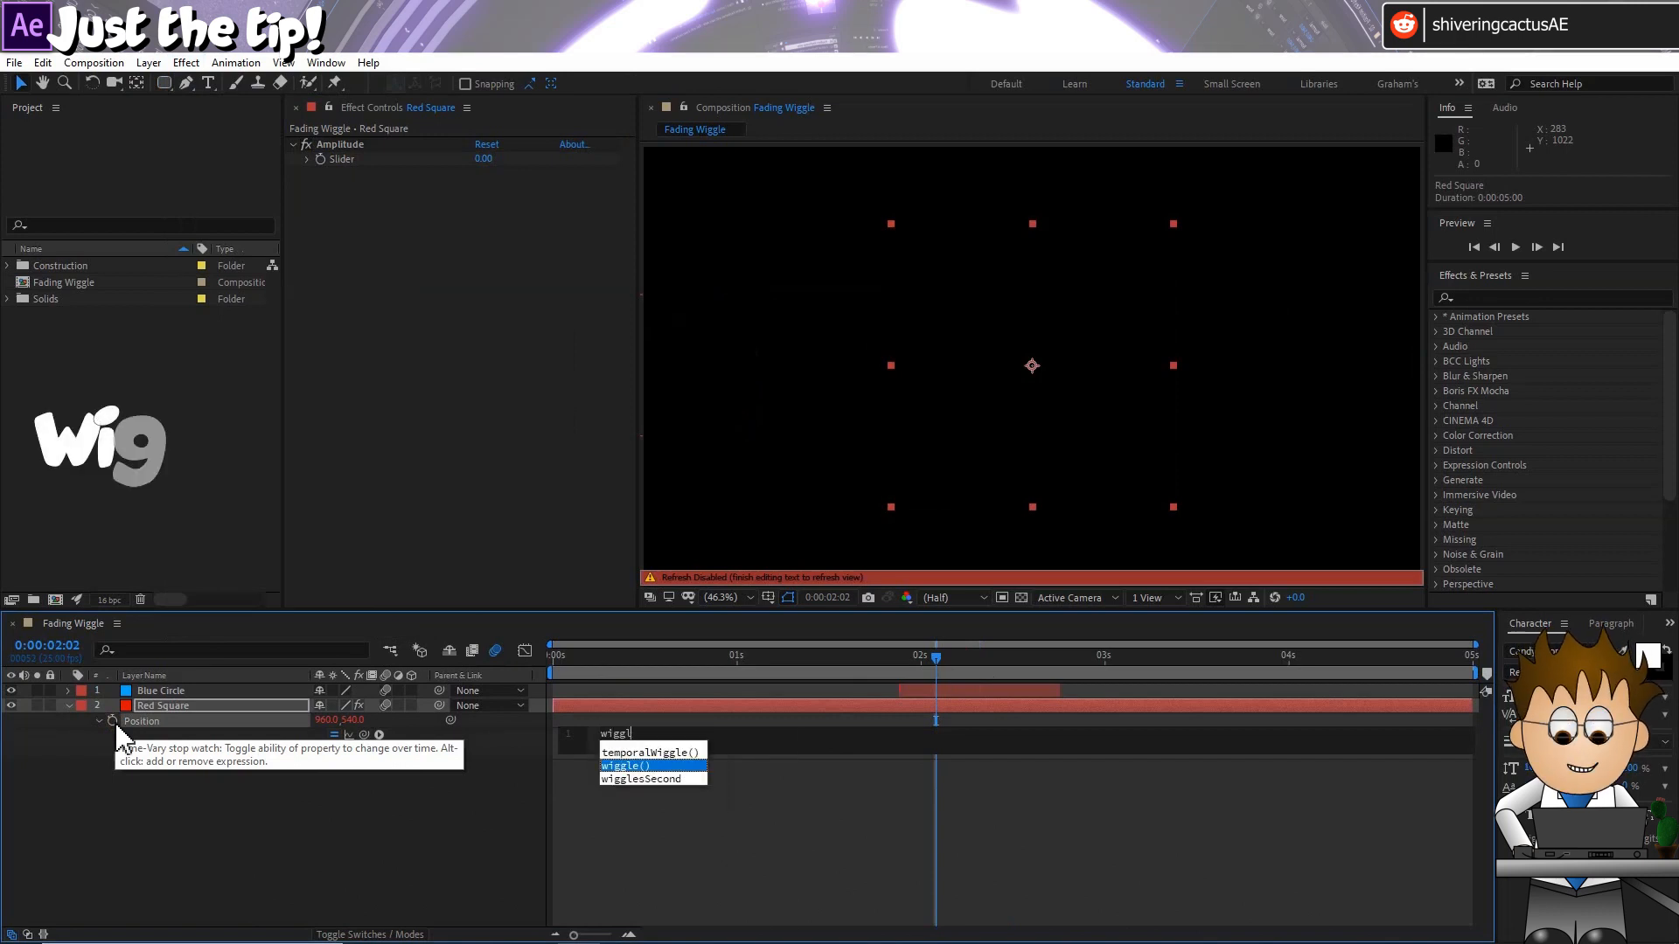
{"action": "type", "text": "e(5,"}
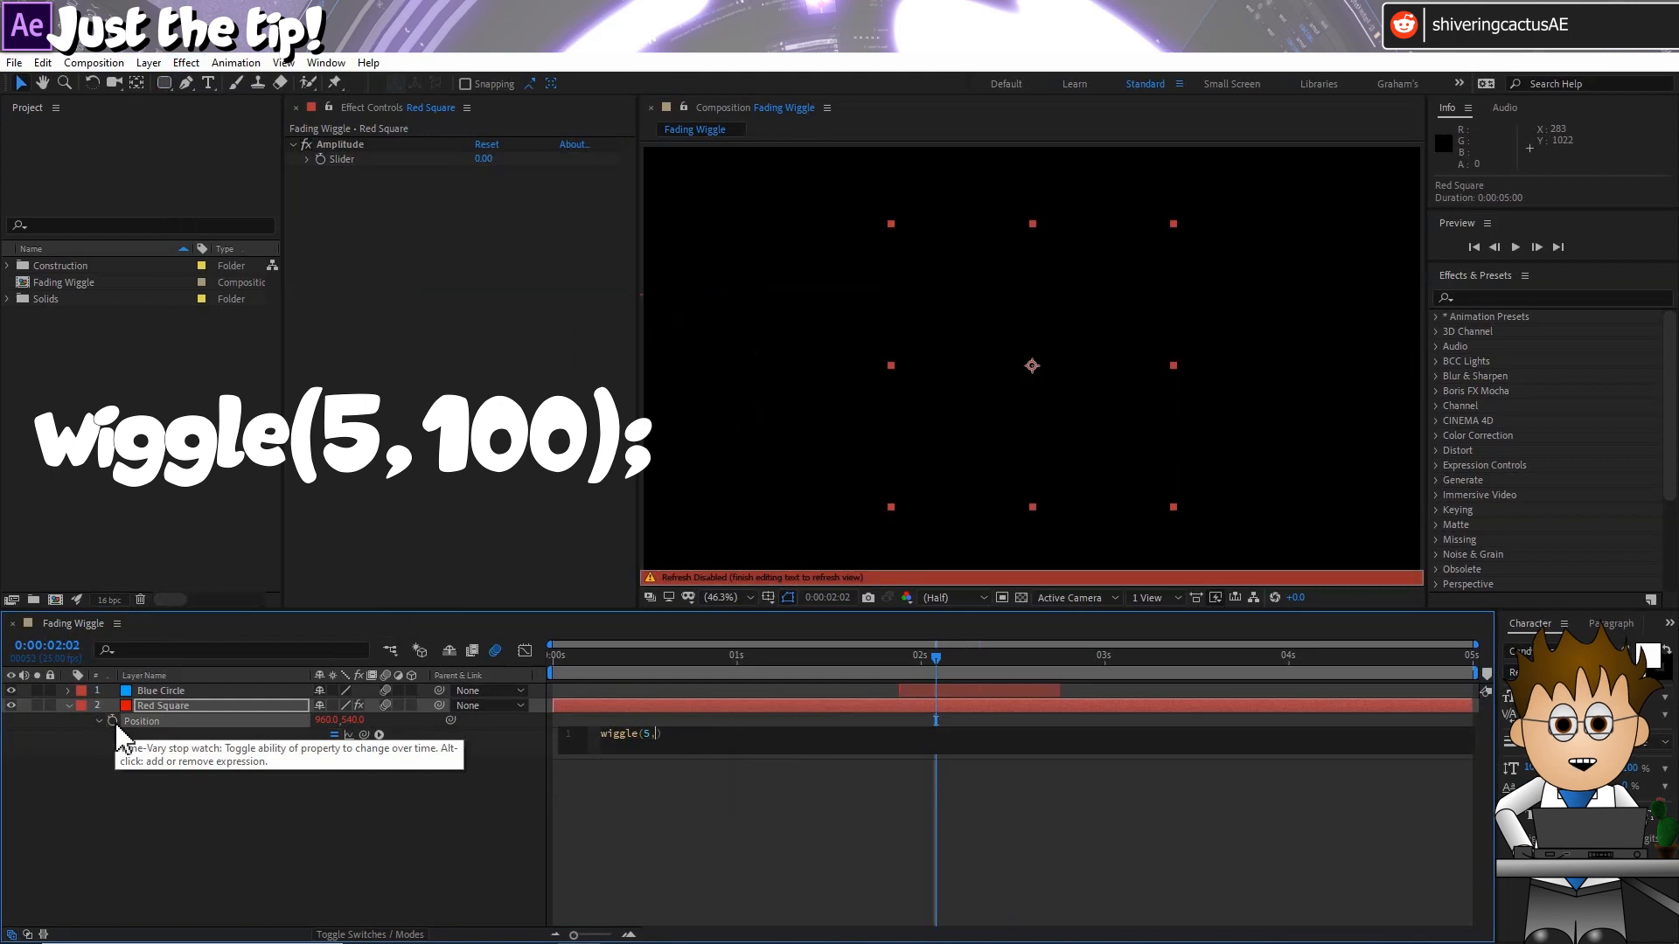
{"action": "type", "text": "100)"}
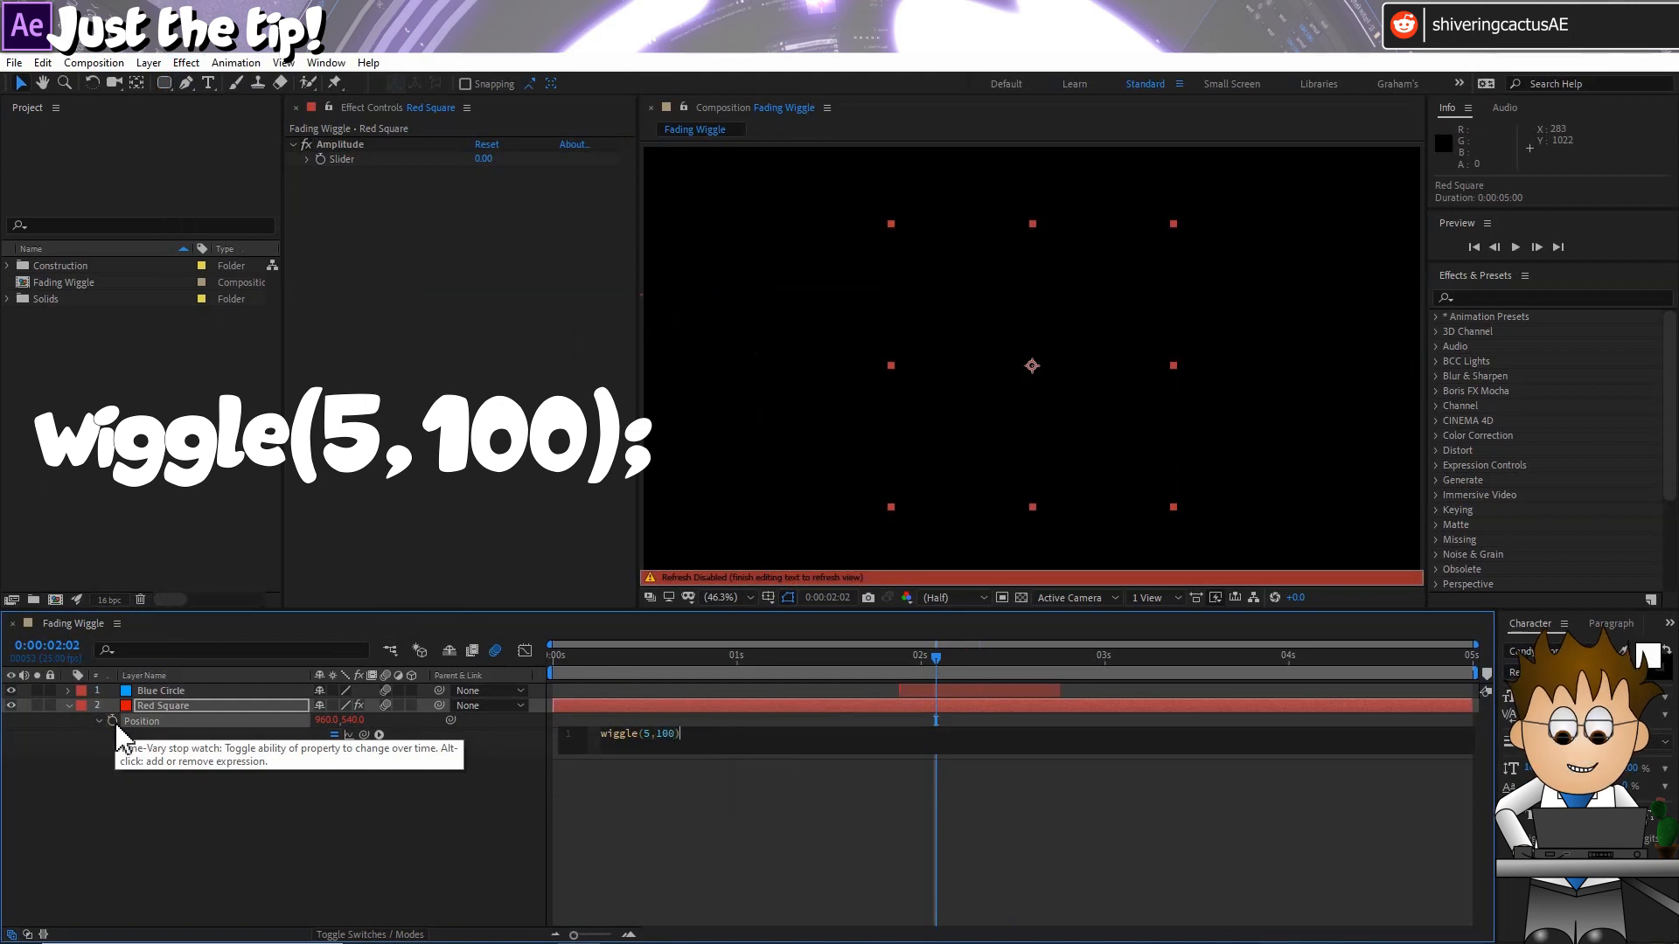
{"action": "left_click", "coordinate": [295, 893]}
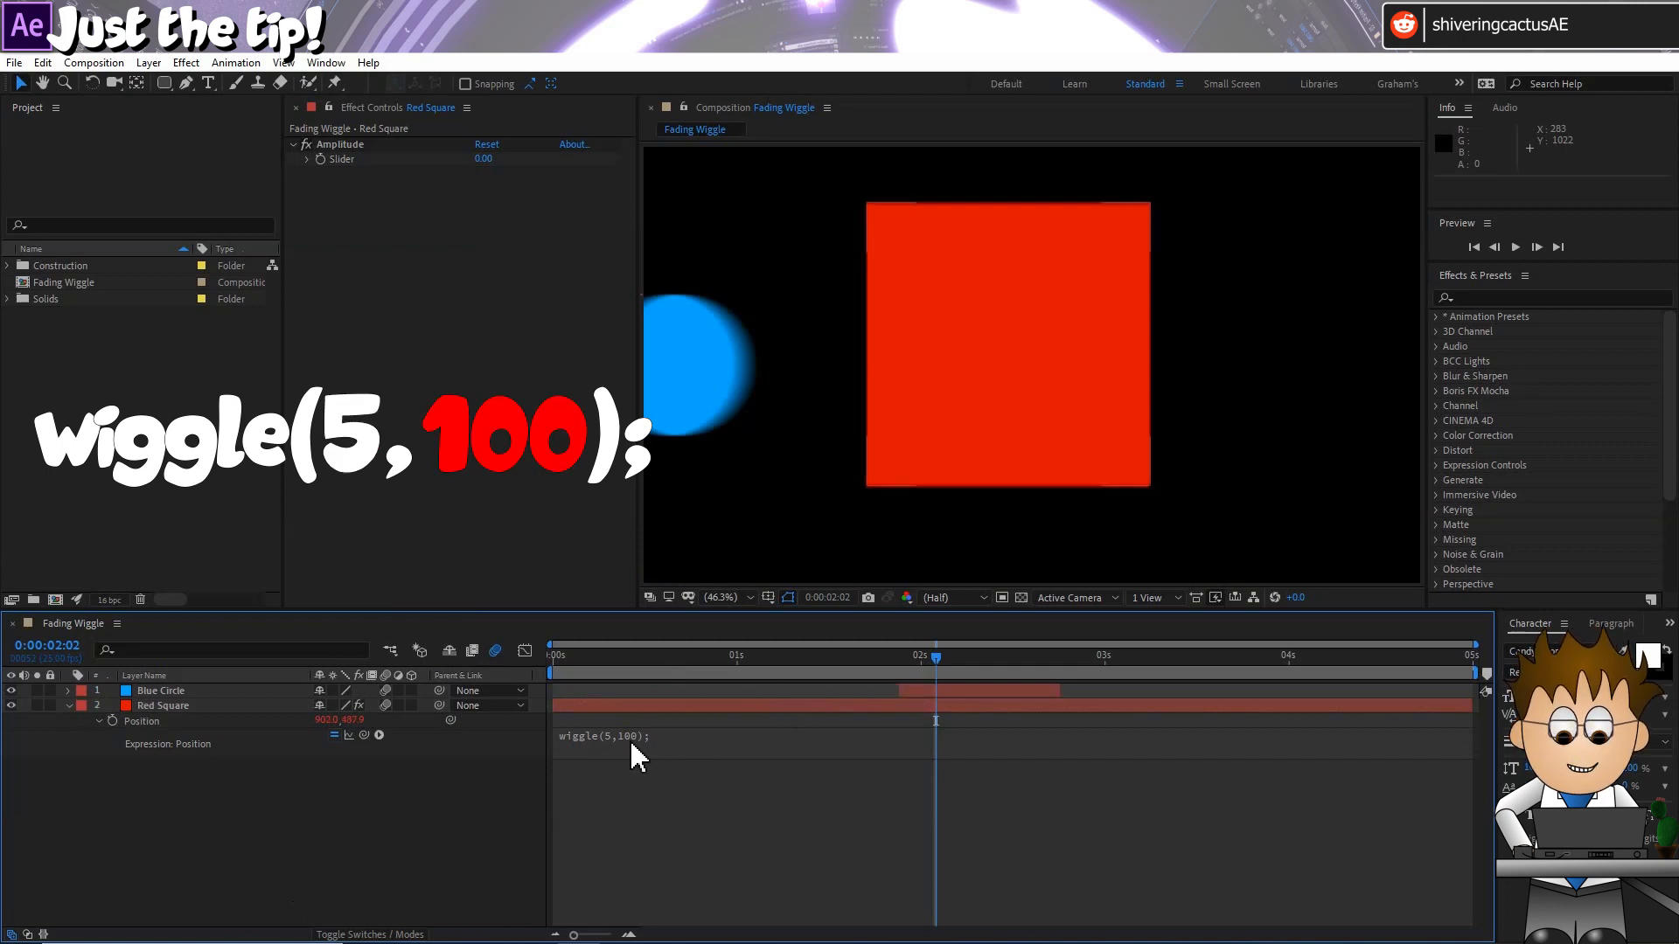
- Preview the wiggling red square from the start of the composition
{"action": "left_click", "coordinate": [552, 655]}
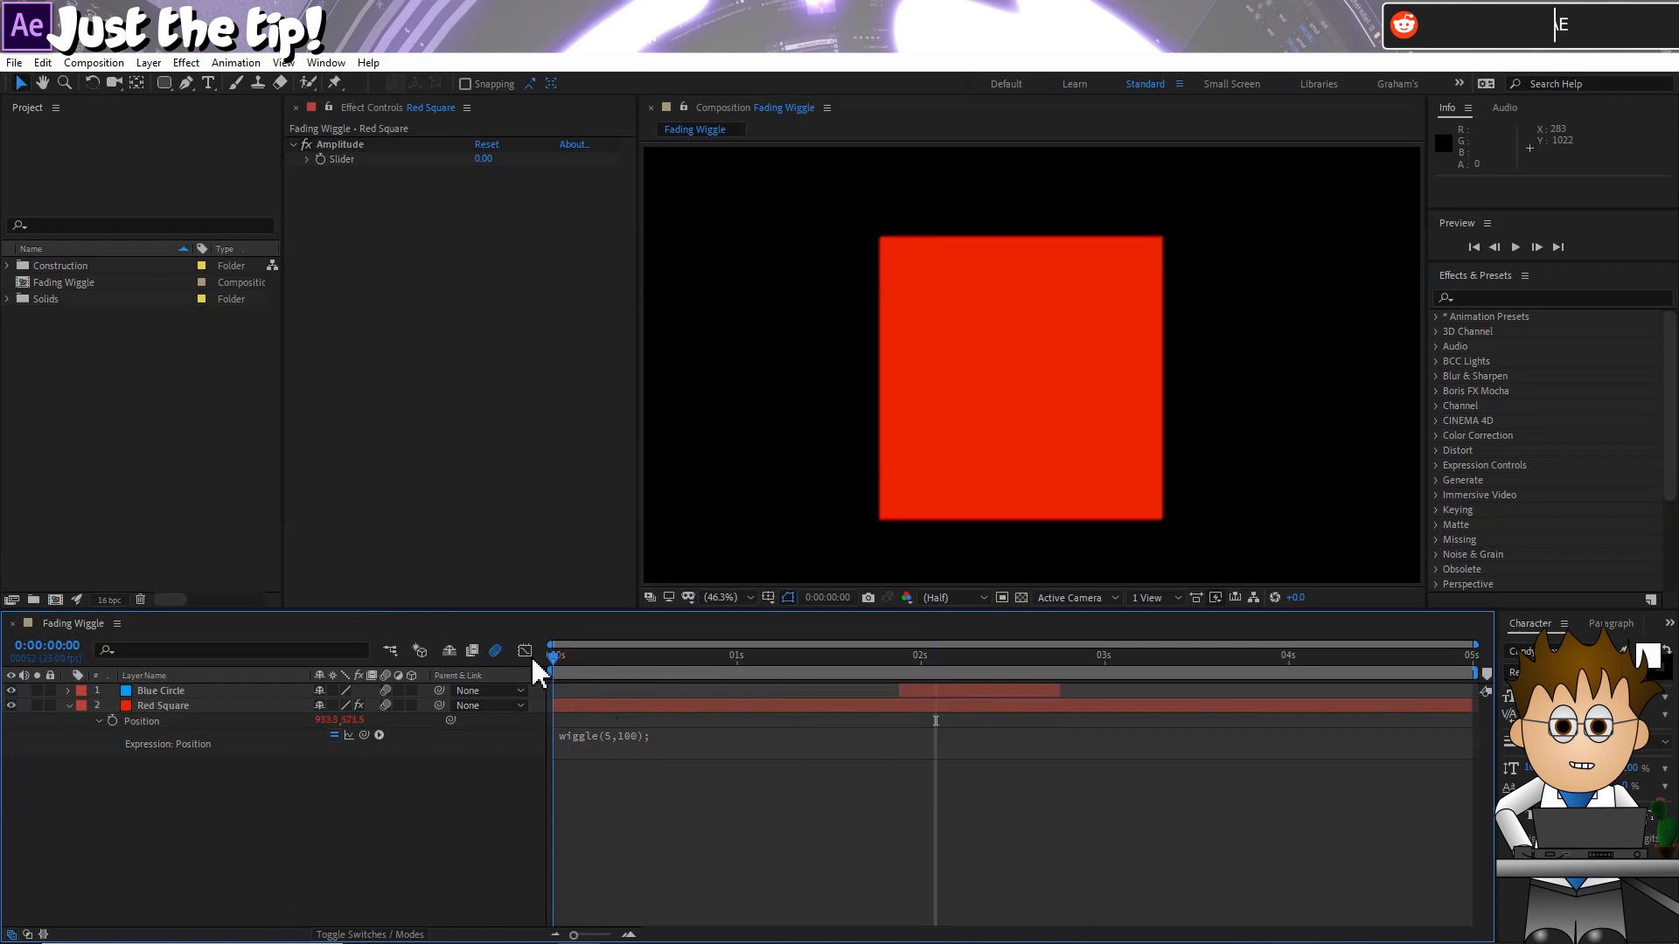
{"action": "key", "text": "space"}
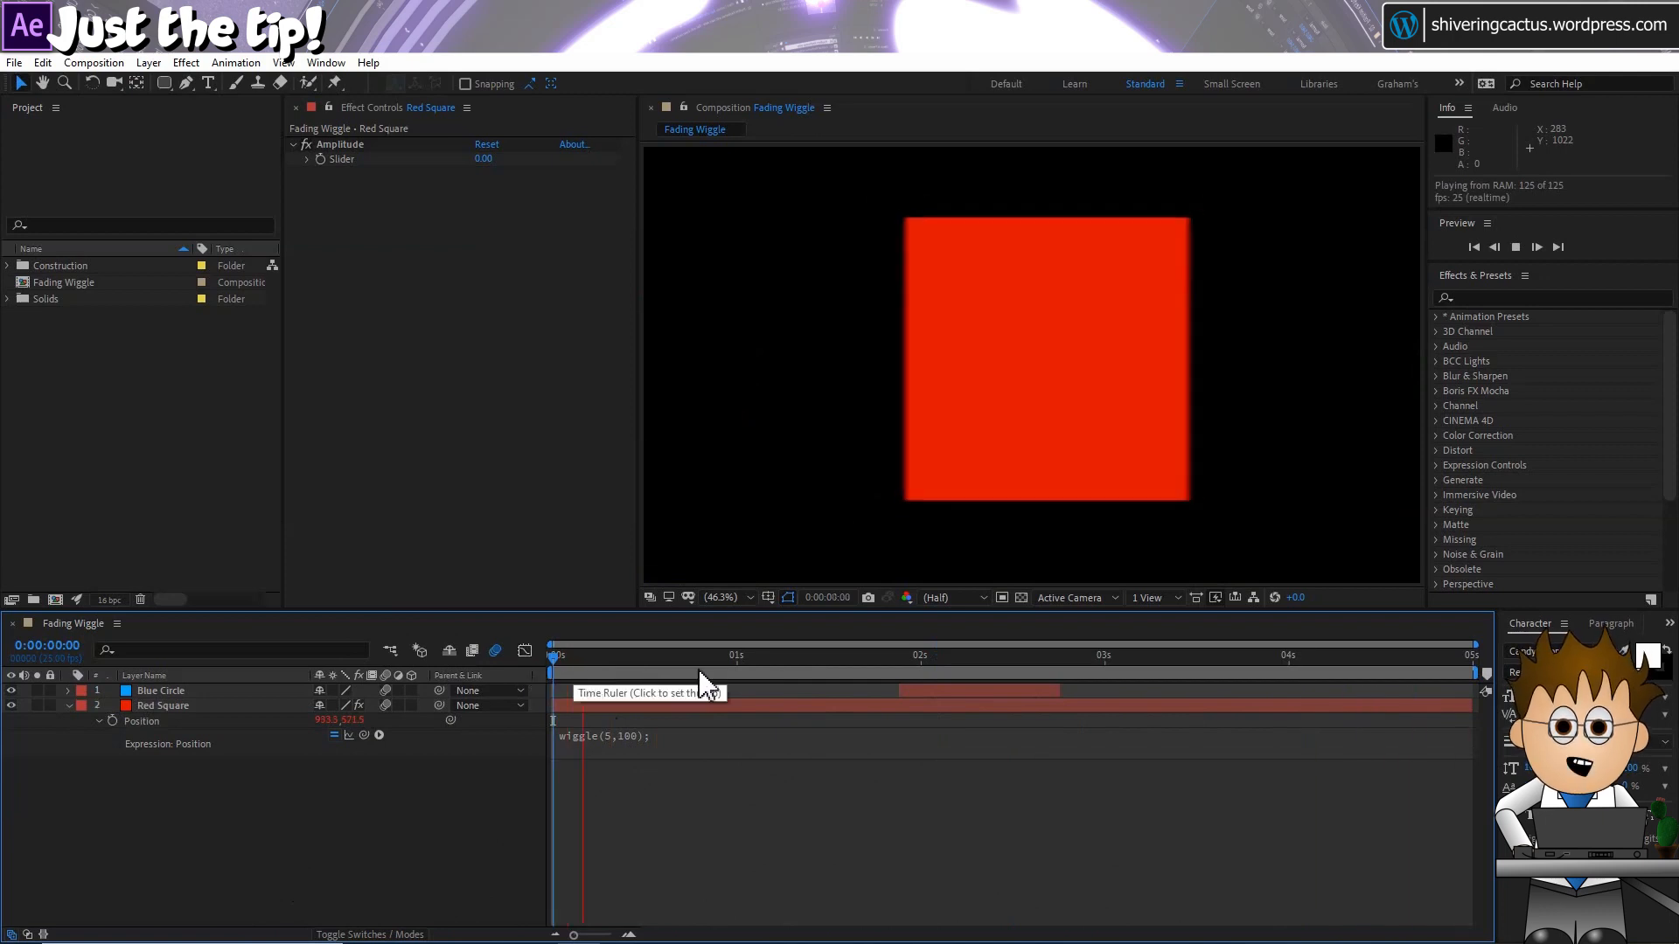
{"action": "left_click", "coordinate": [766, 659]}
- Replace the 100 in Red Square's wiggle expression with a link to the Amplitude effect's Slider property
{"action": "left_click", "coordinate": [743, 707]}
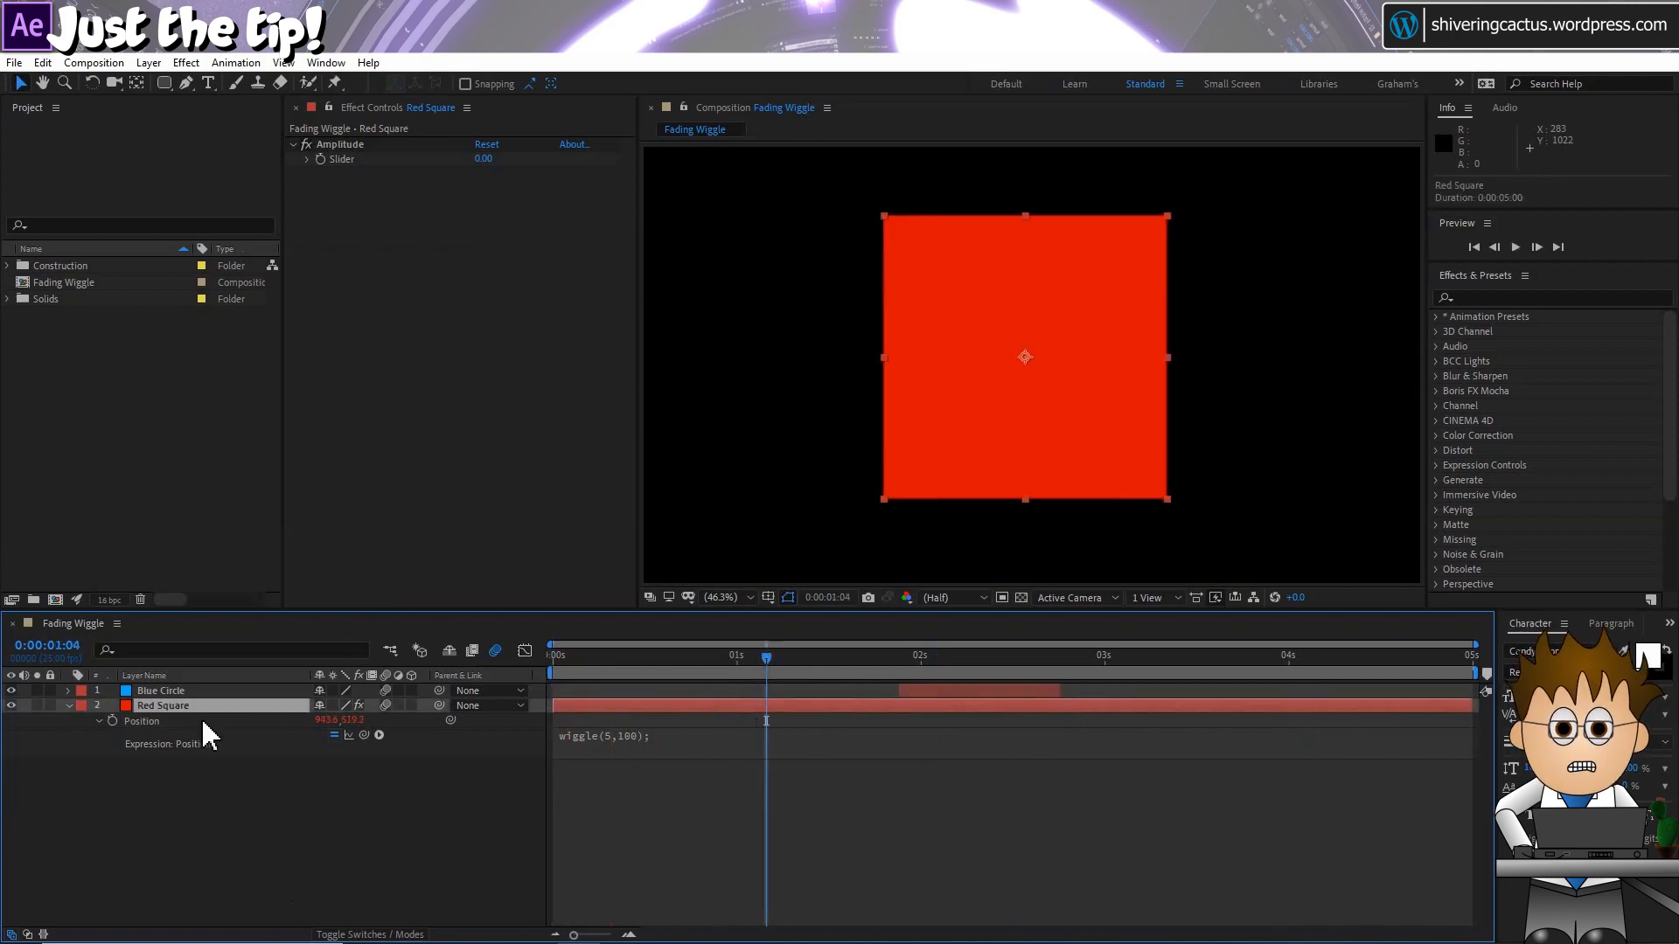
{"action": "left_click", "coordinate": [69, 706]}
{"action": "left_click", "coordinate": [70, 706]}
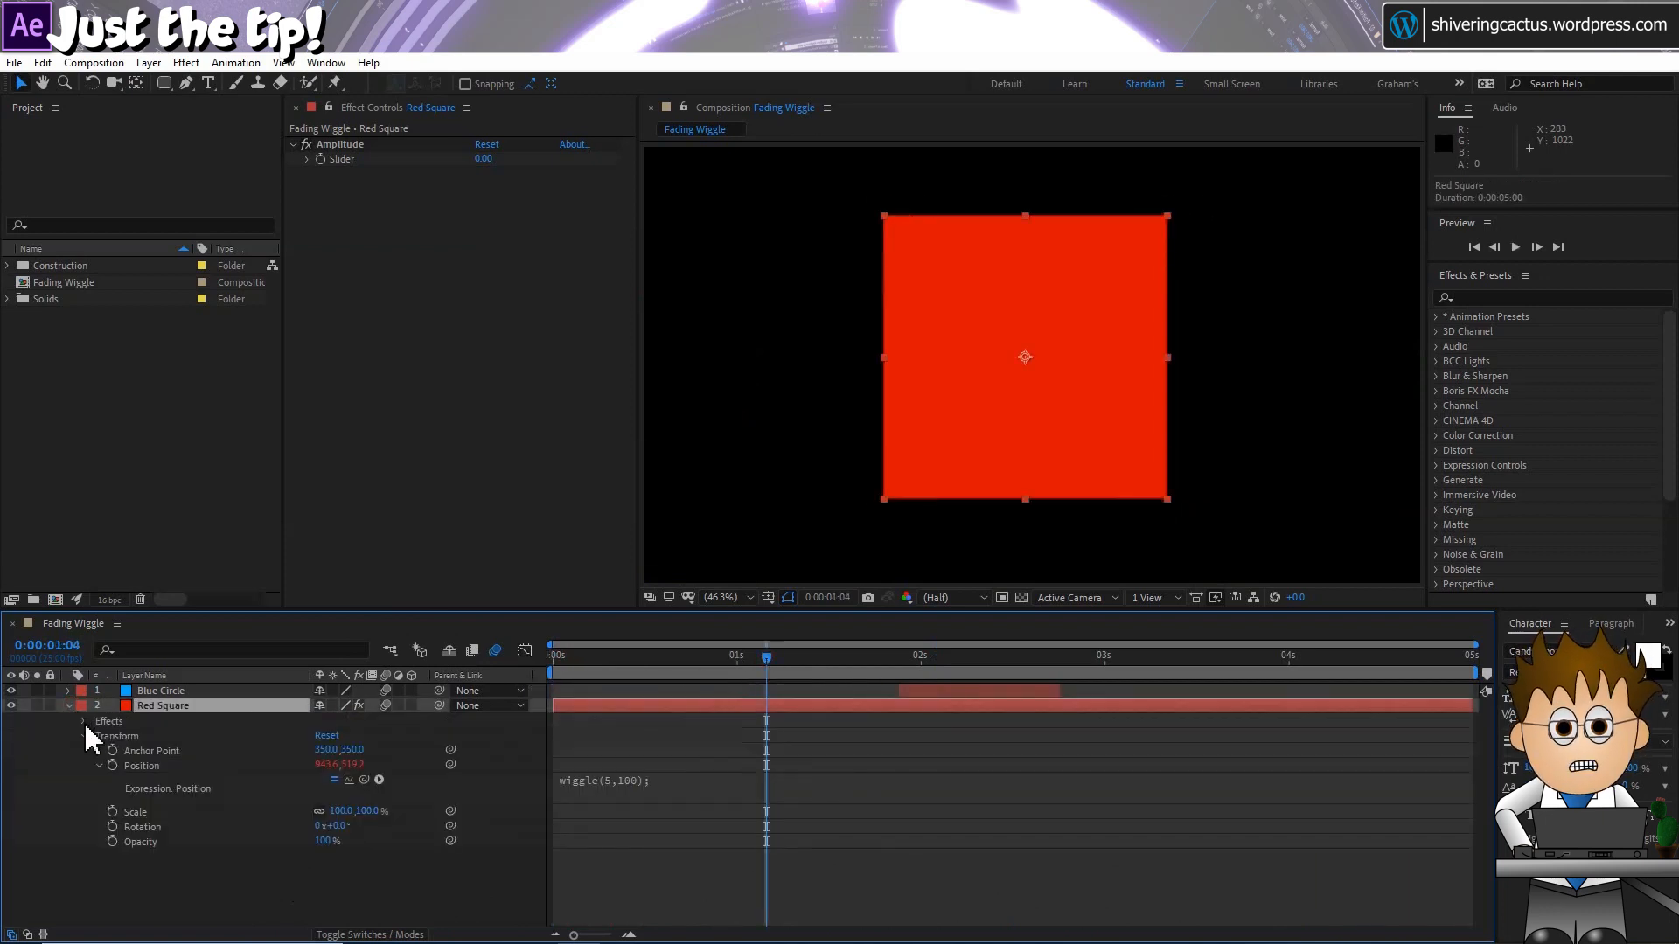
{"action": "left_click", "coordinate": [100, 735]}
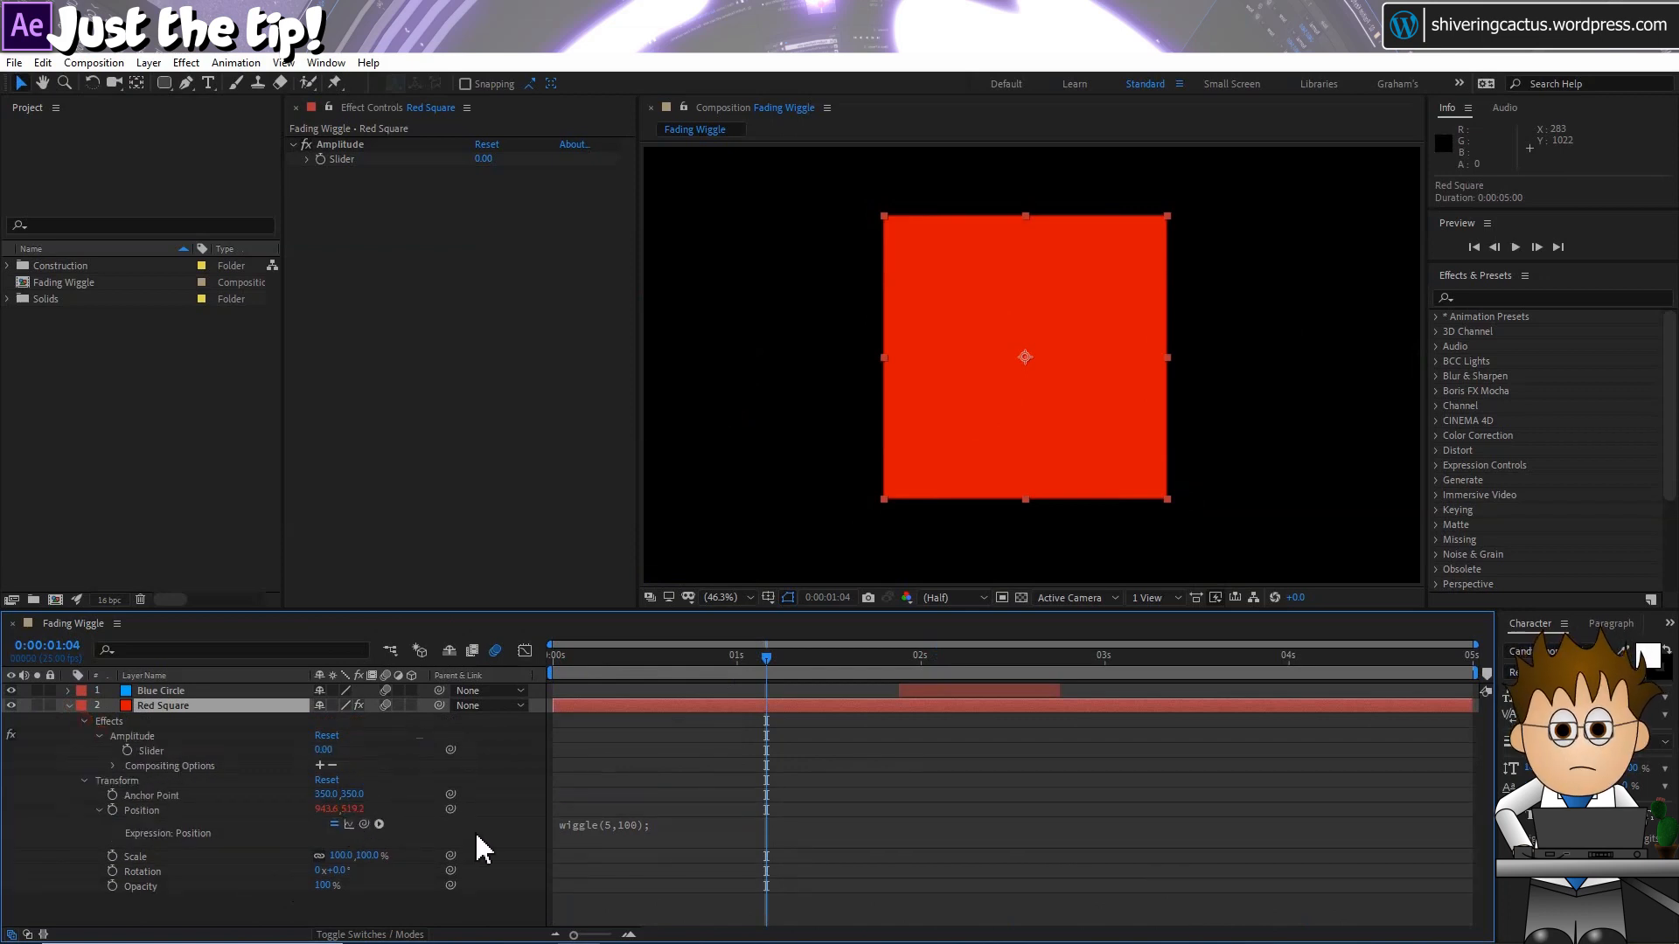
{"action": "left_click", "coordinate": [573, 826]}
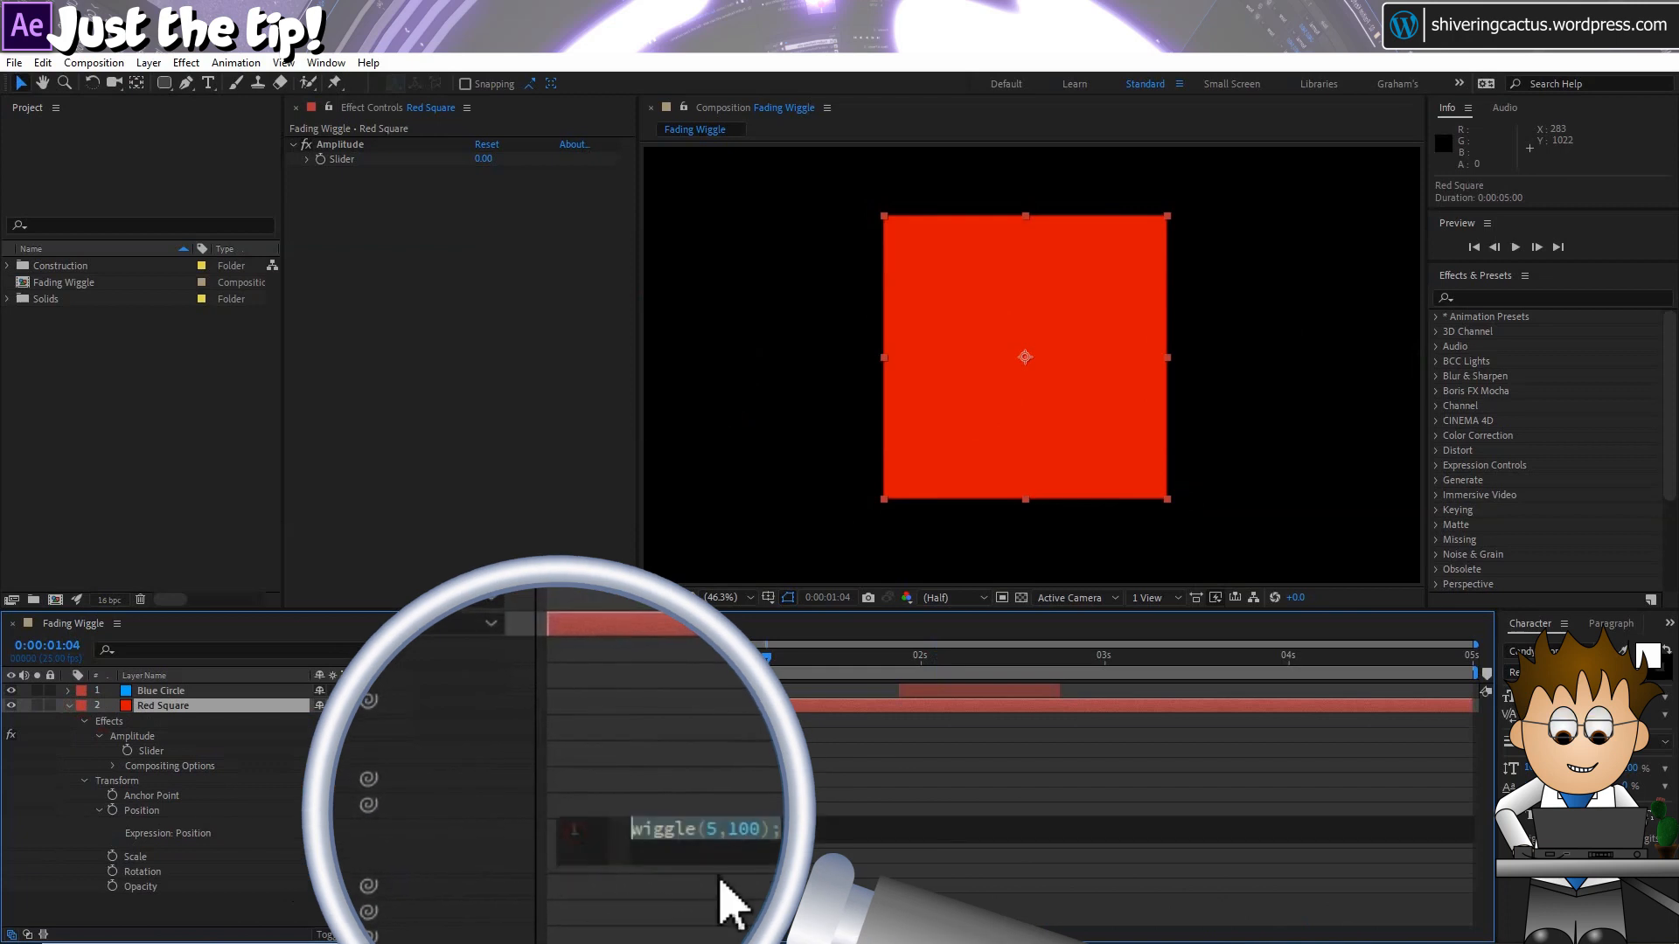
{"action": "left_click", "coordinate": [739, 838]}
{"action": "left_click_drag", "start_coordinate": [728, 828], "coordinate": [767, 829]}
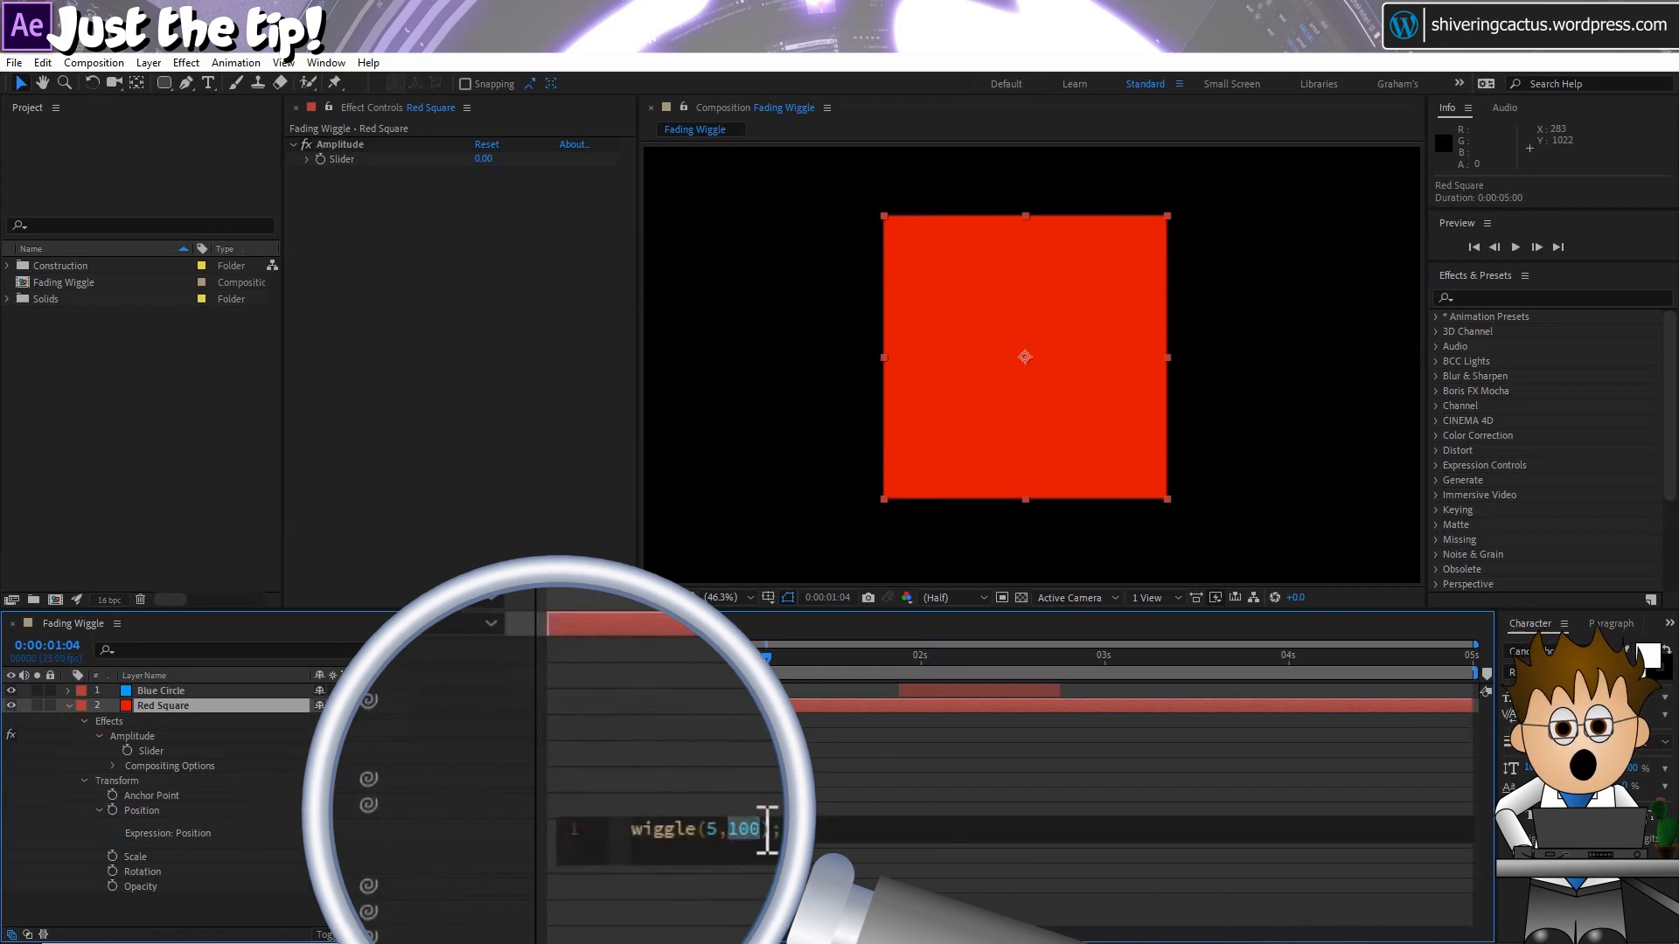
{"action": "left_click_drag", "start_coordinate": [450, 809], "coordinate": [161, 749]}
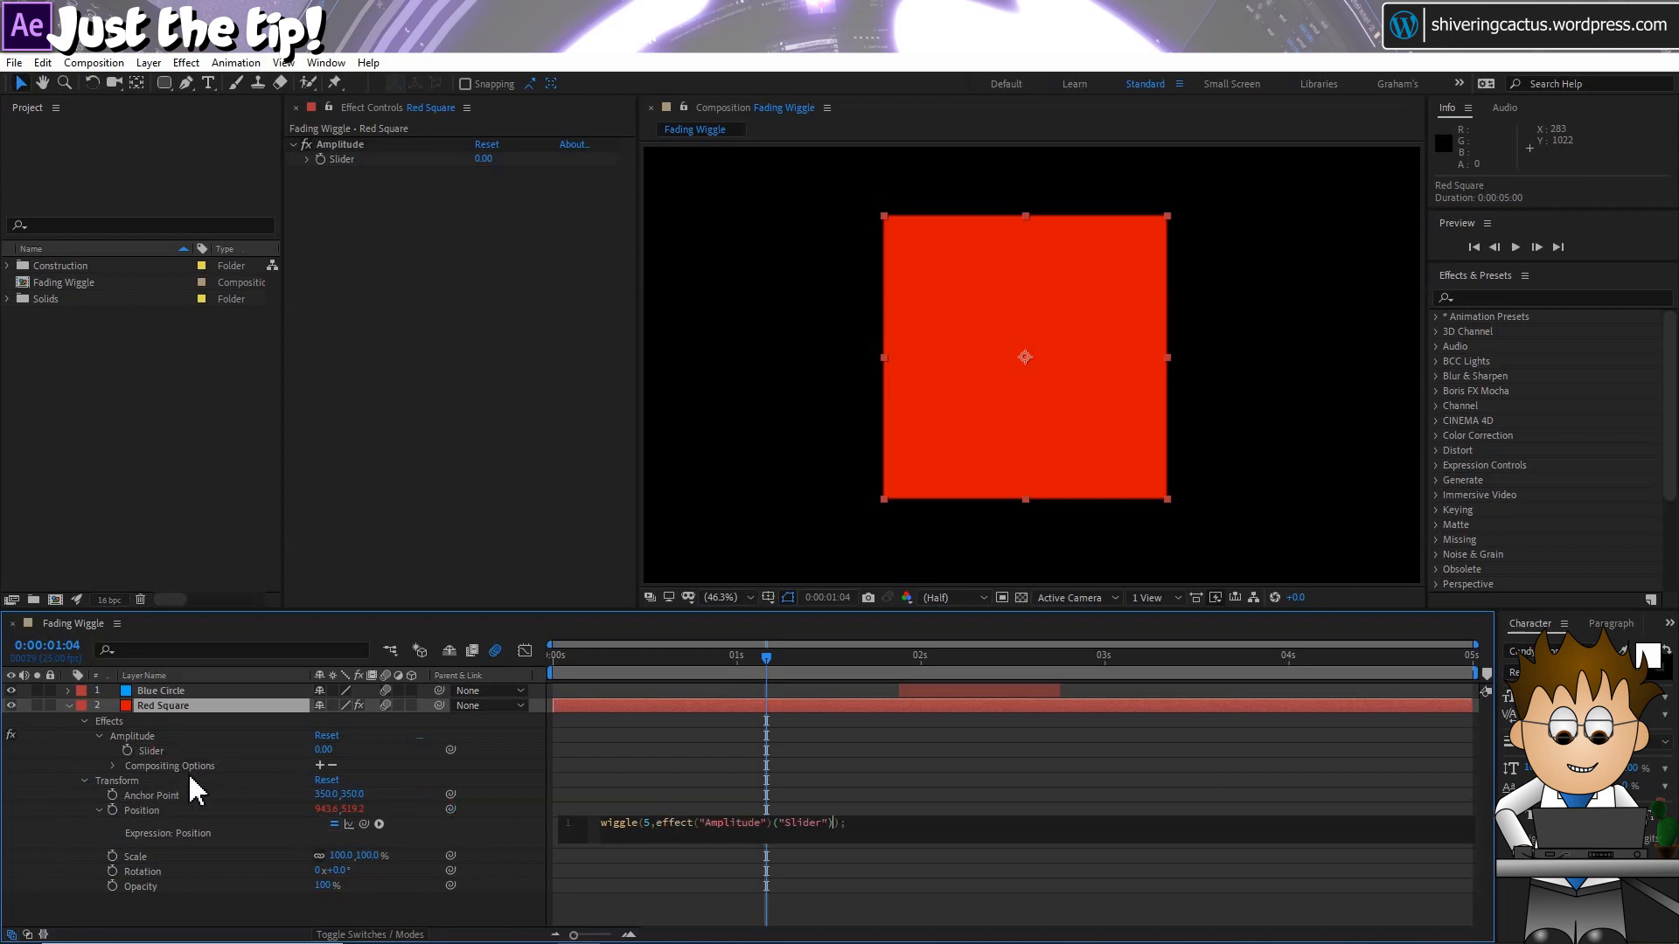
- Commit the linked expression and preview the animation from the first frame
{"action": "left_click_drag", "start_coordinate": [624, 657], "coordinate": [498, 669]}
{"action": "key", "text": "space"}
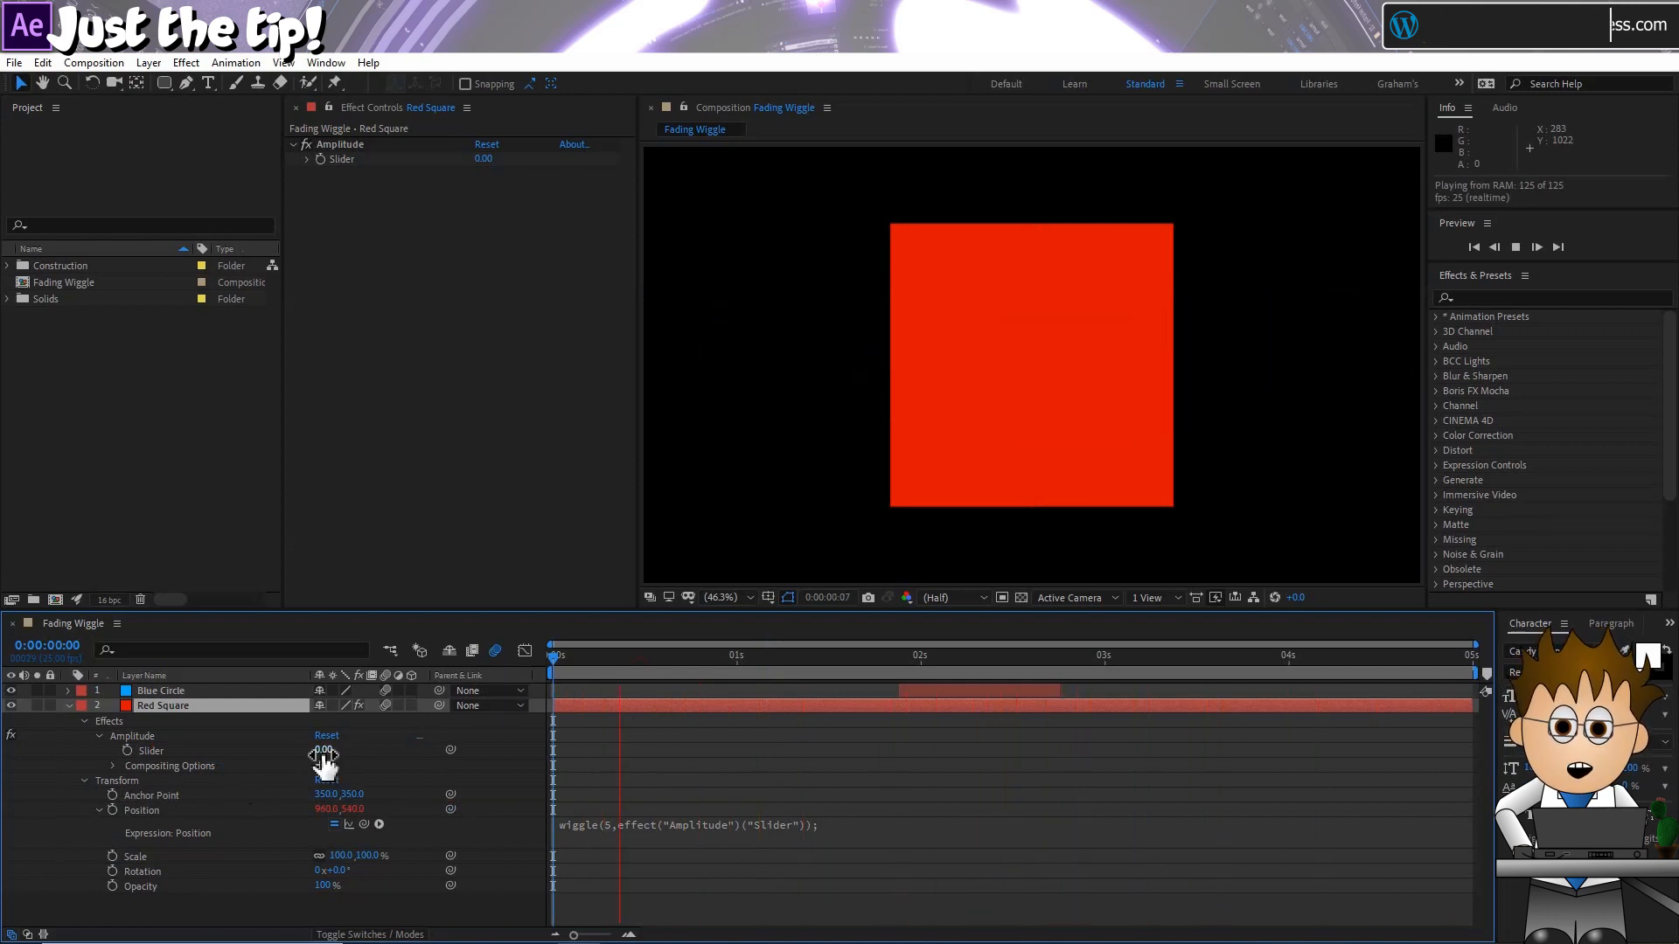
{"action": "left_click", "coordinate": [629, 662]}
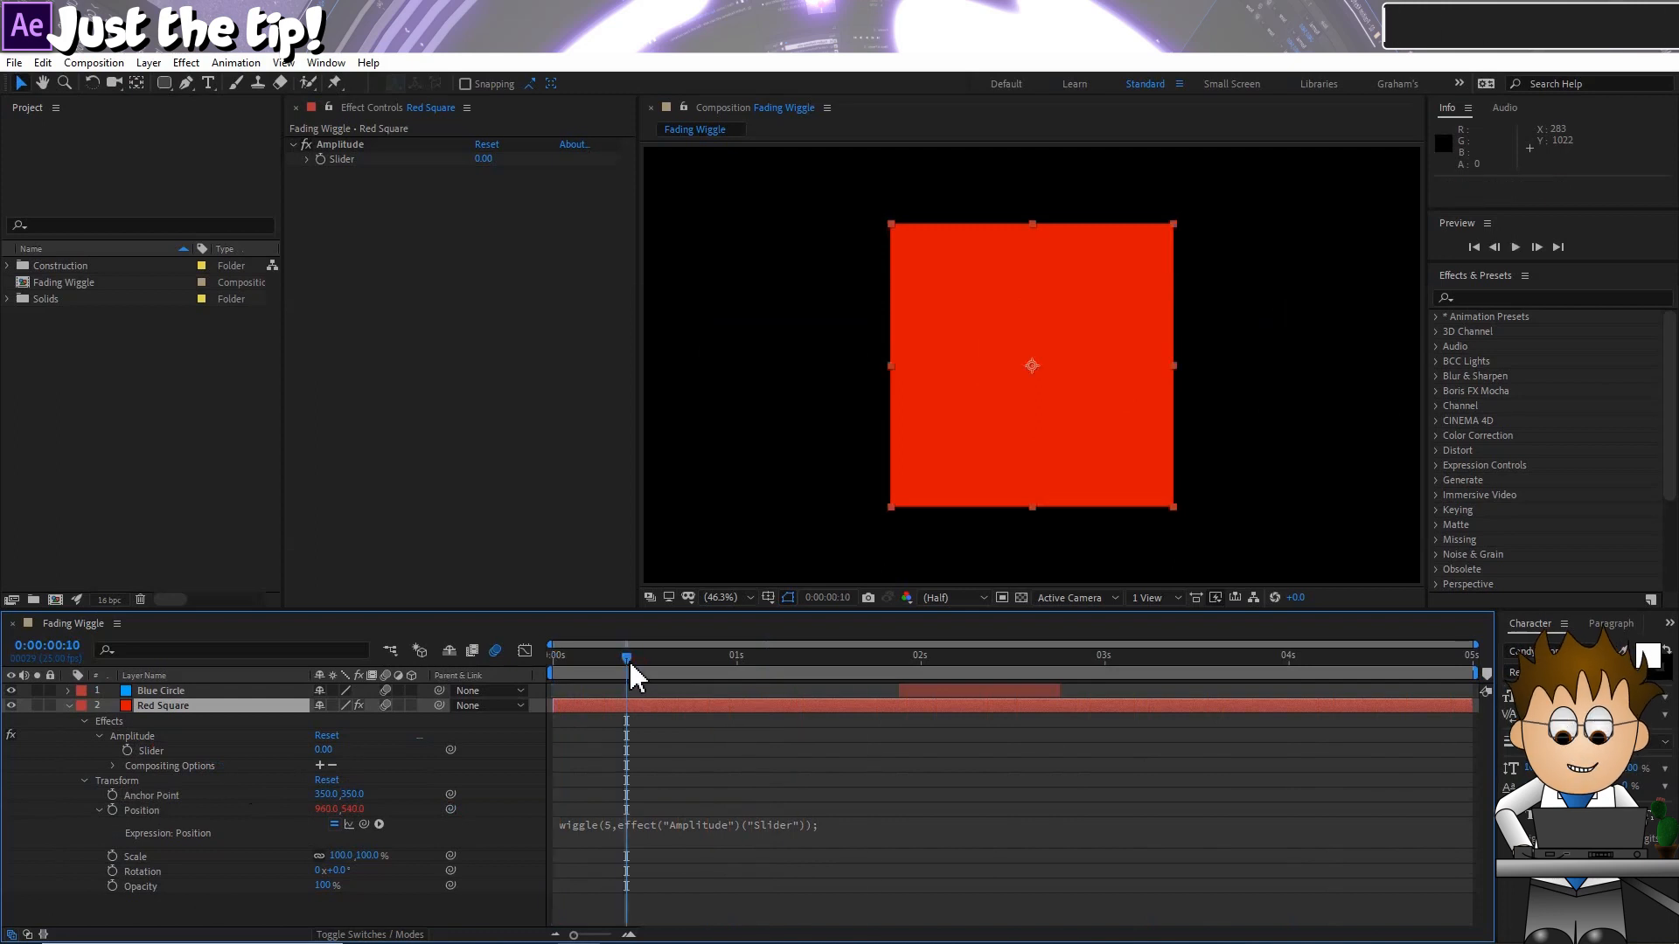
{"action": "left_click_drag", "start_coordinate": [628, 659], "coordinate": [640, 660]}
- Start keyframing the Amplitude slider at 0:00:02:04, just before the blue circle reaches the red square
{"action": "key", "text": "Home"}
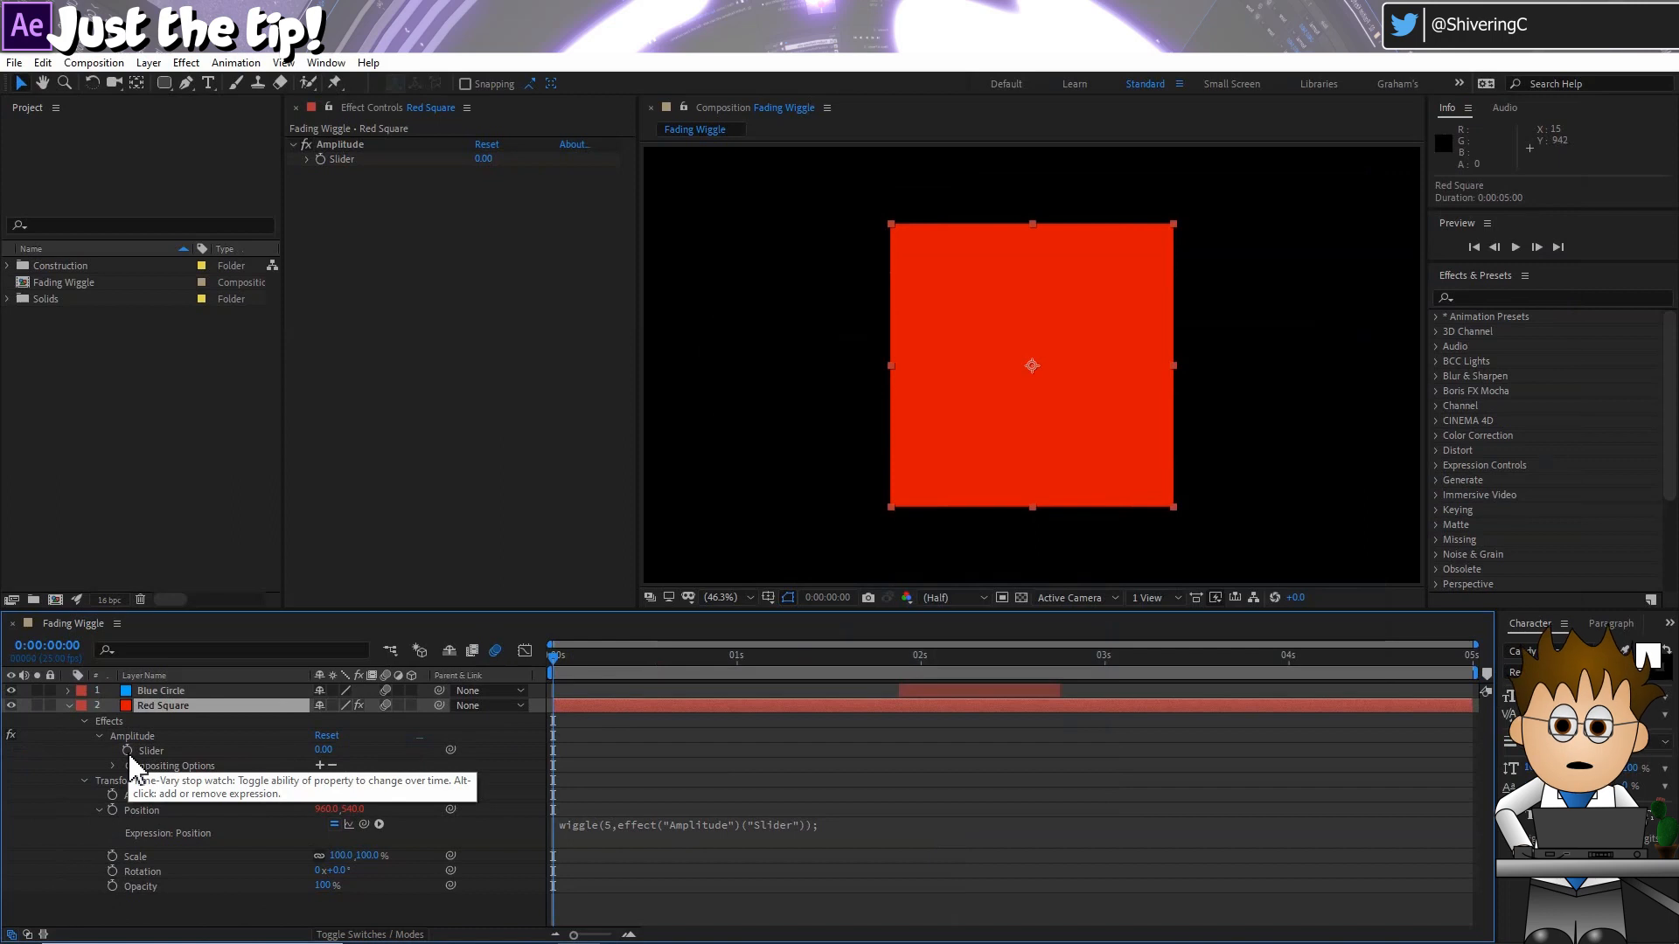
{"action": "left_click", "coordinate": [663, 661]}
{"action": "left_click_drag", "start_coordinate": [690, 664], "coordinate": [950, 663]}
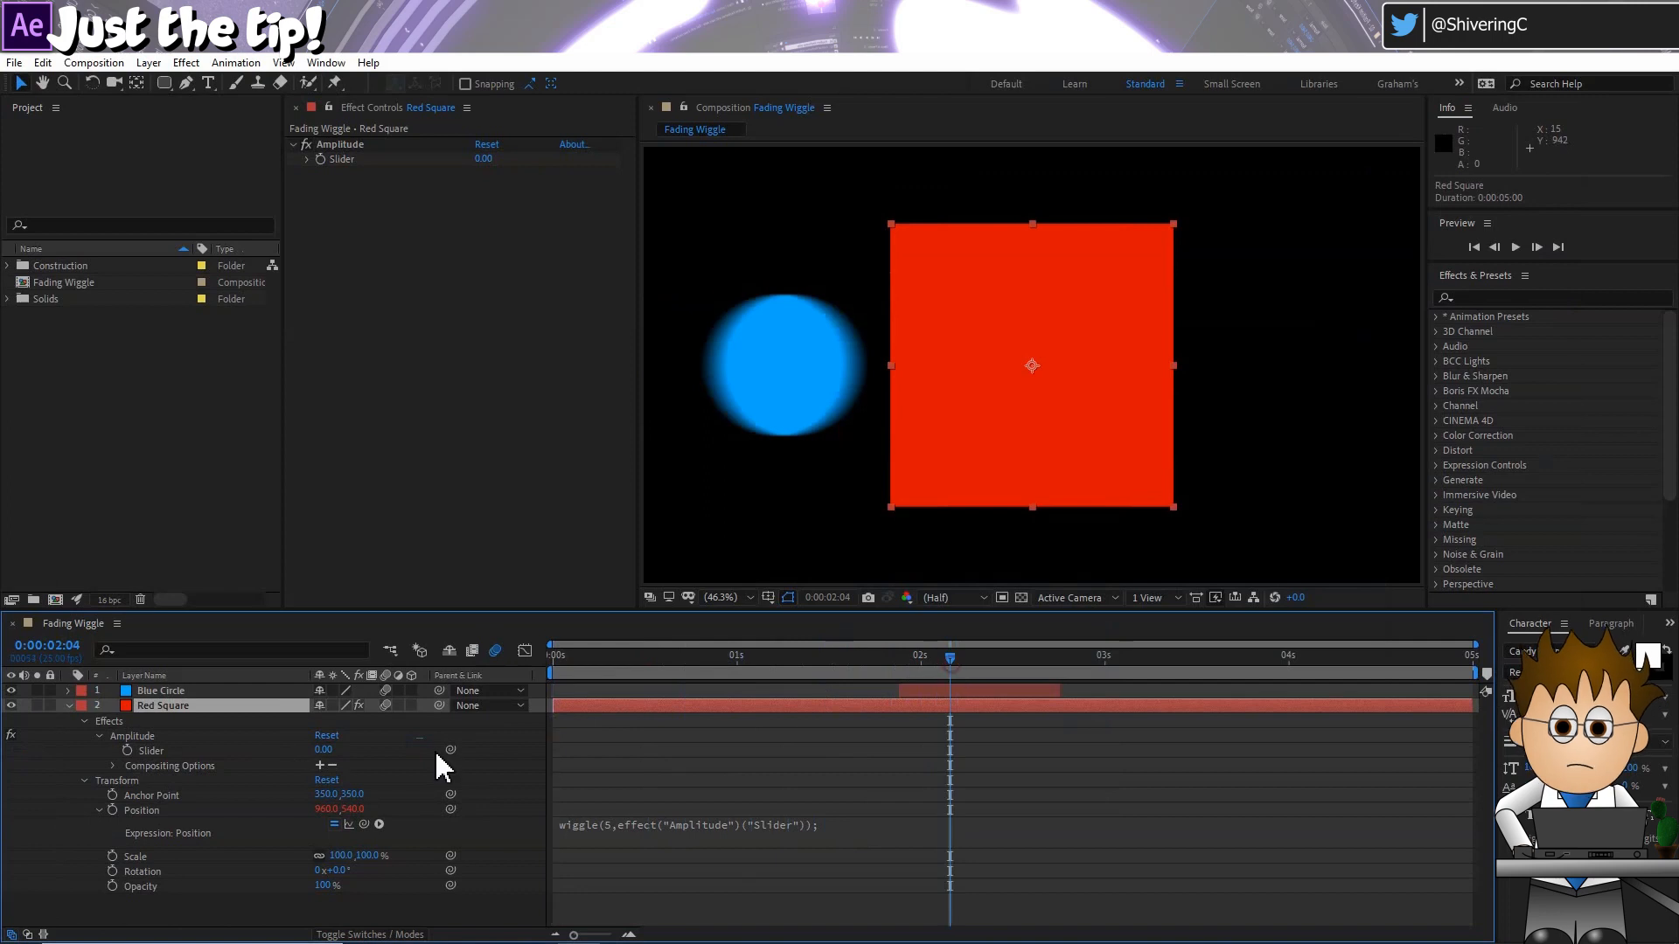
{"action": "left_click", "coordinate": [127, 749]}
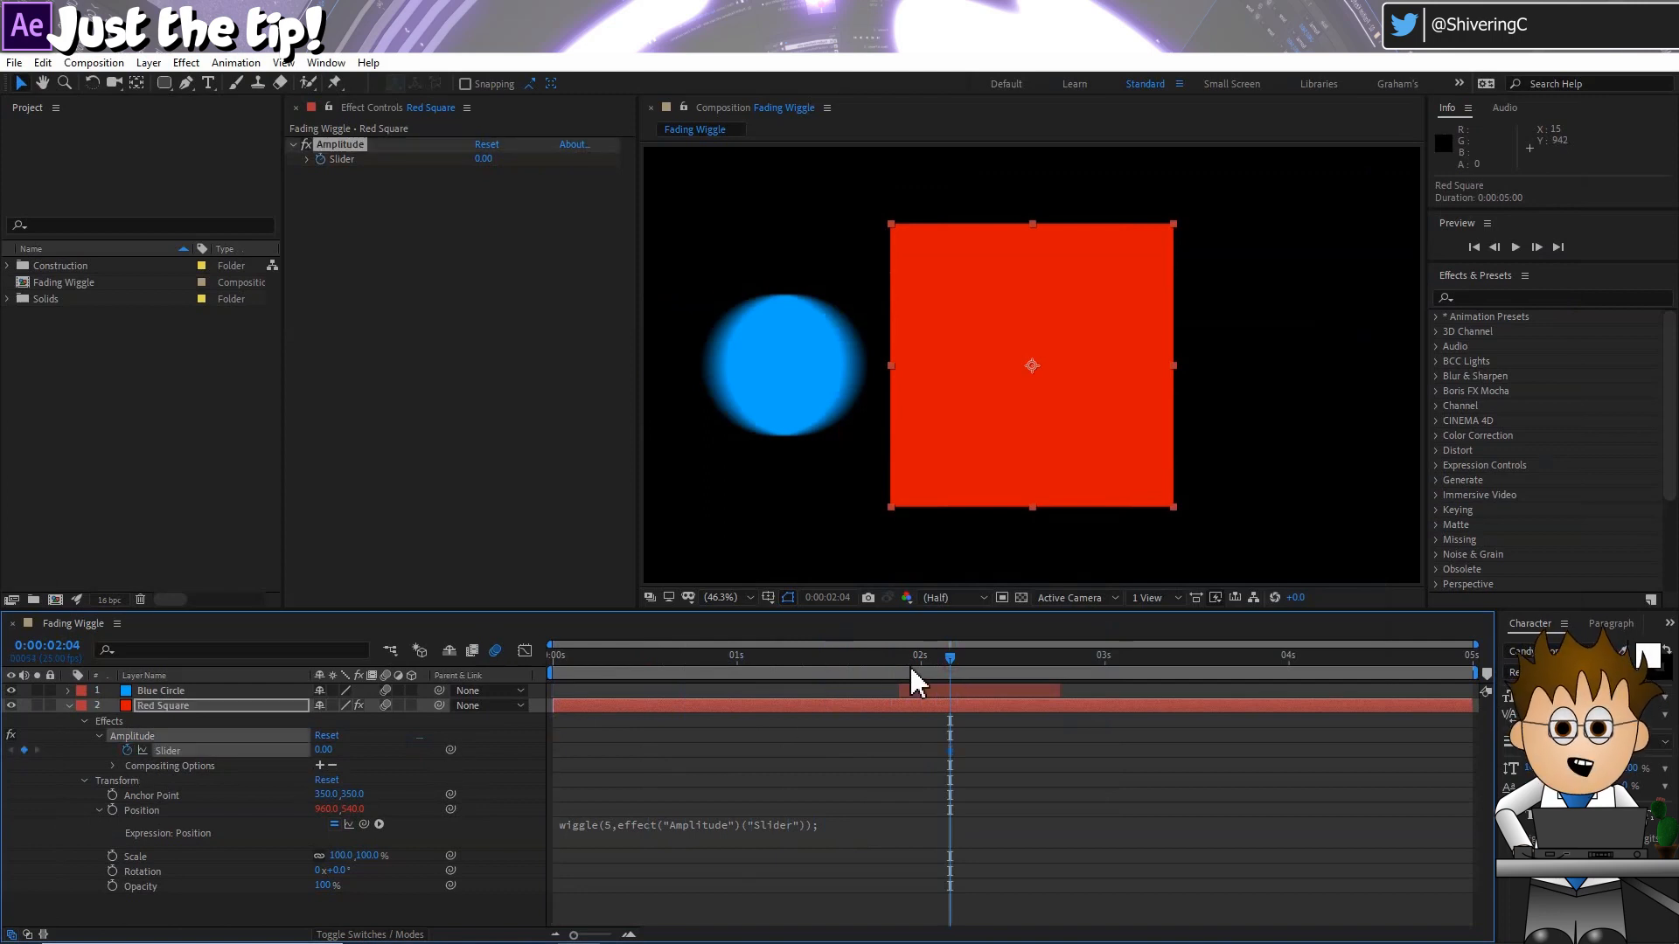
- Advance two frames to 0:00:02:06 and set the Amplitude slider to 100
{"action": "key", "text": "Page_Down"}
{"action": "key", "text": "Page_Down"}
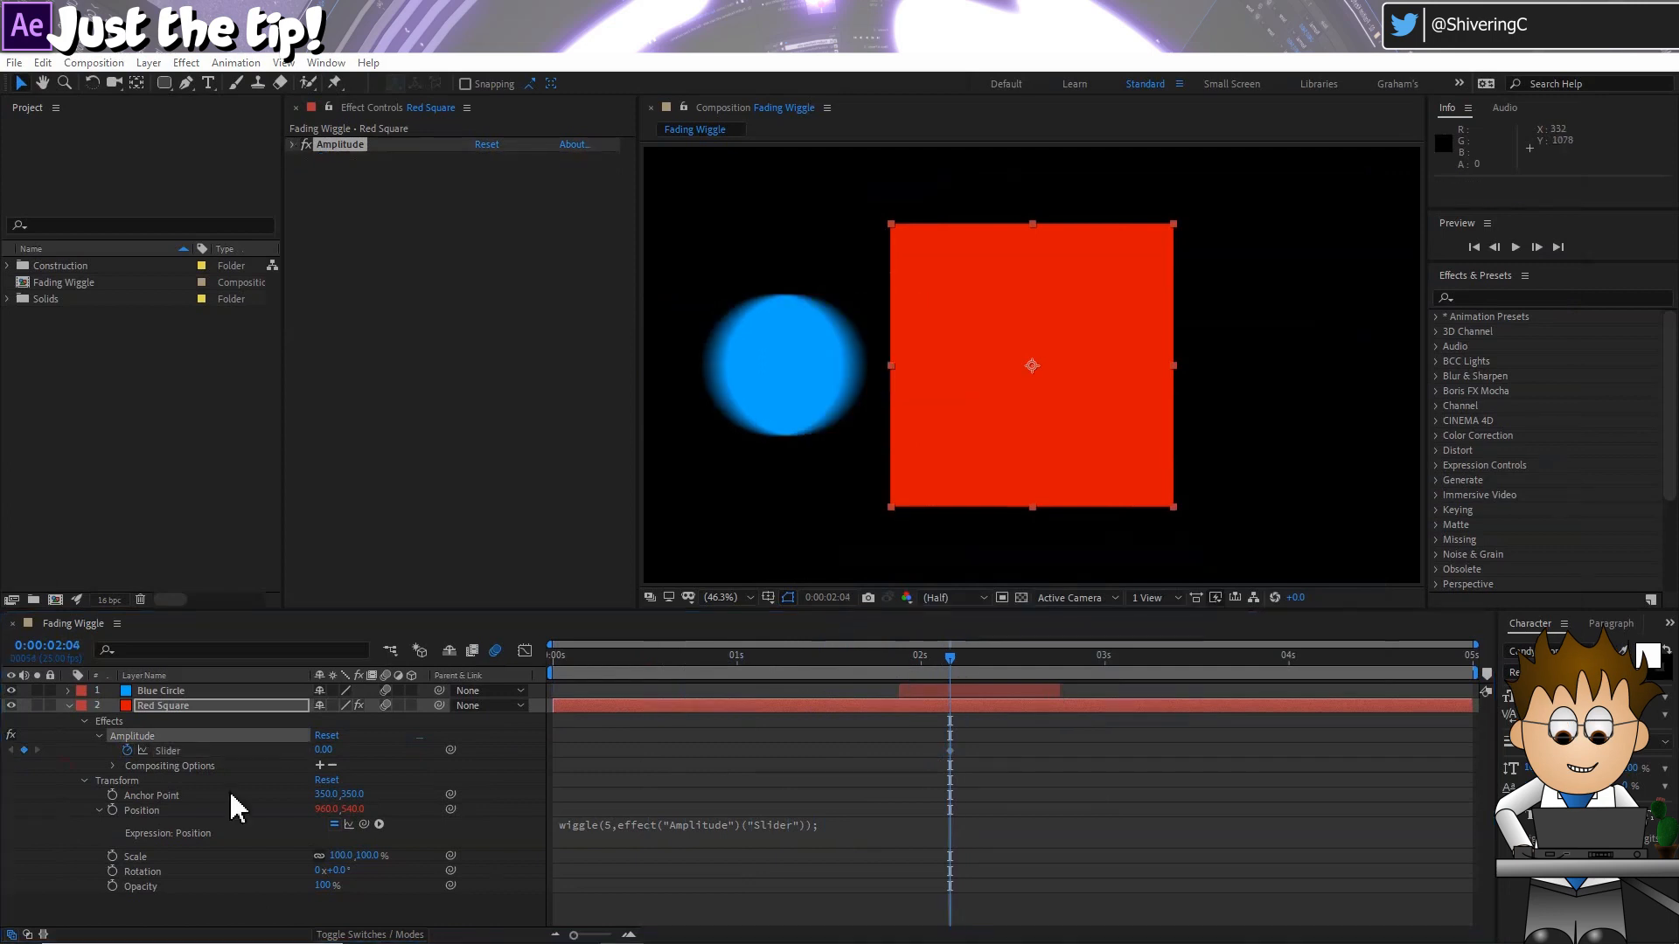
{"action": "left_click", "coordinate": [223, 707]}
{"action": "key", "text": "Page_Down"}
{"action": "key", "text": "Page_Down"}
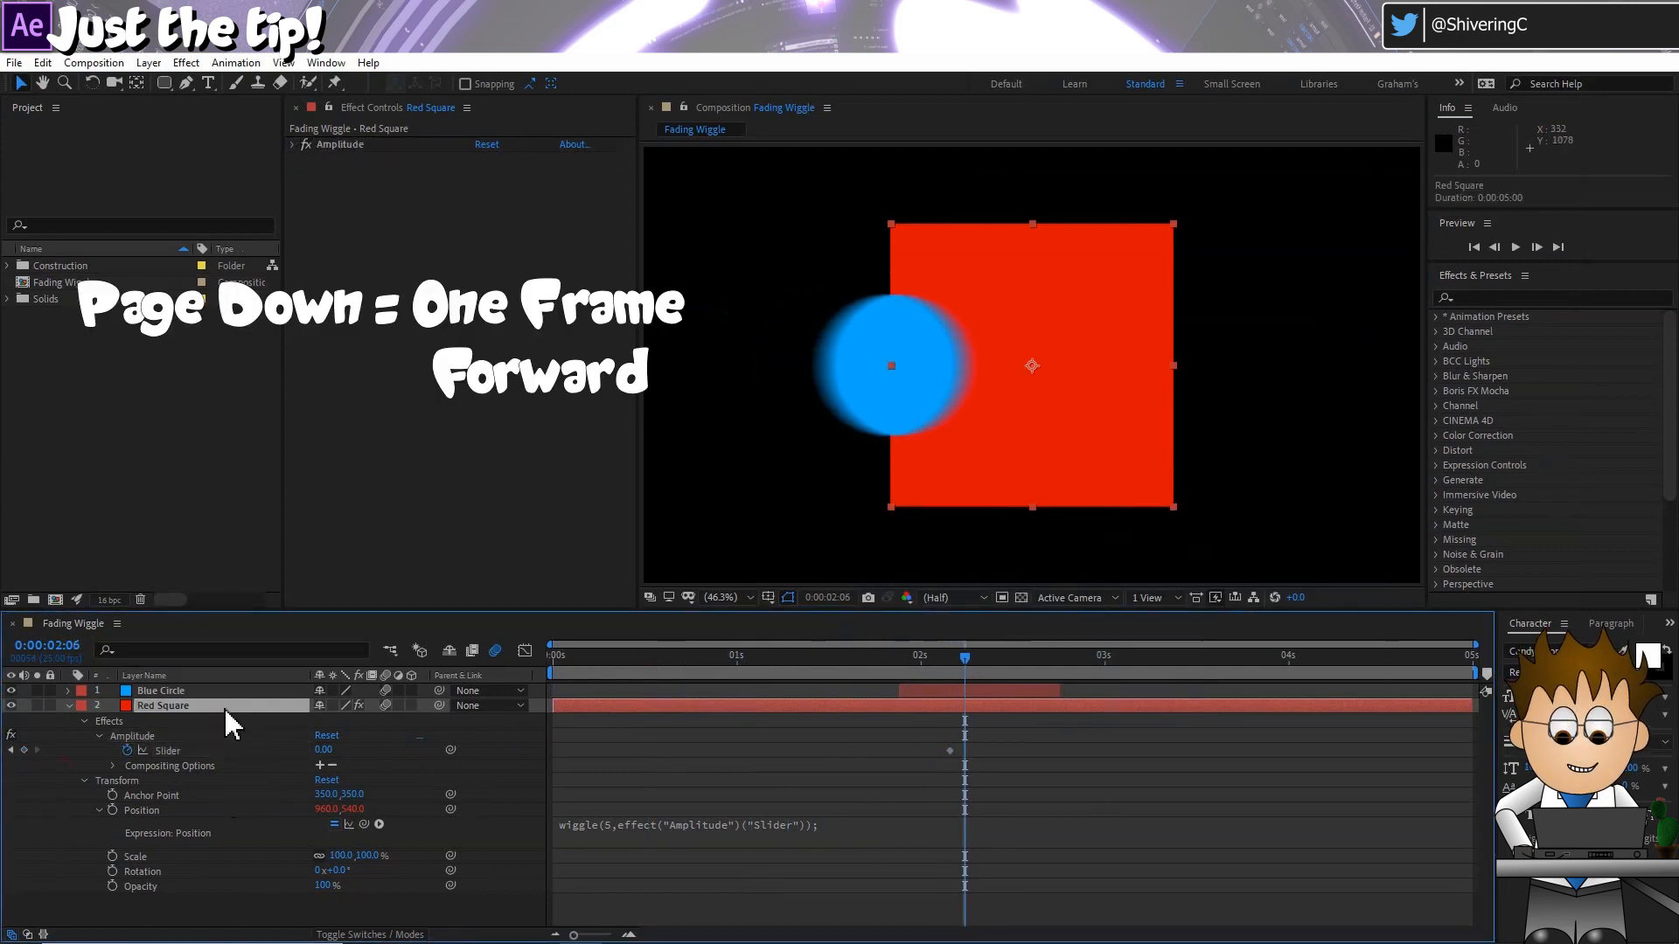
{"action": "left_click", "coordinate": [292, 145]}
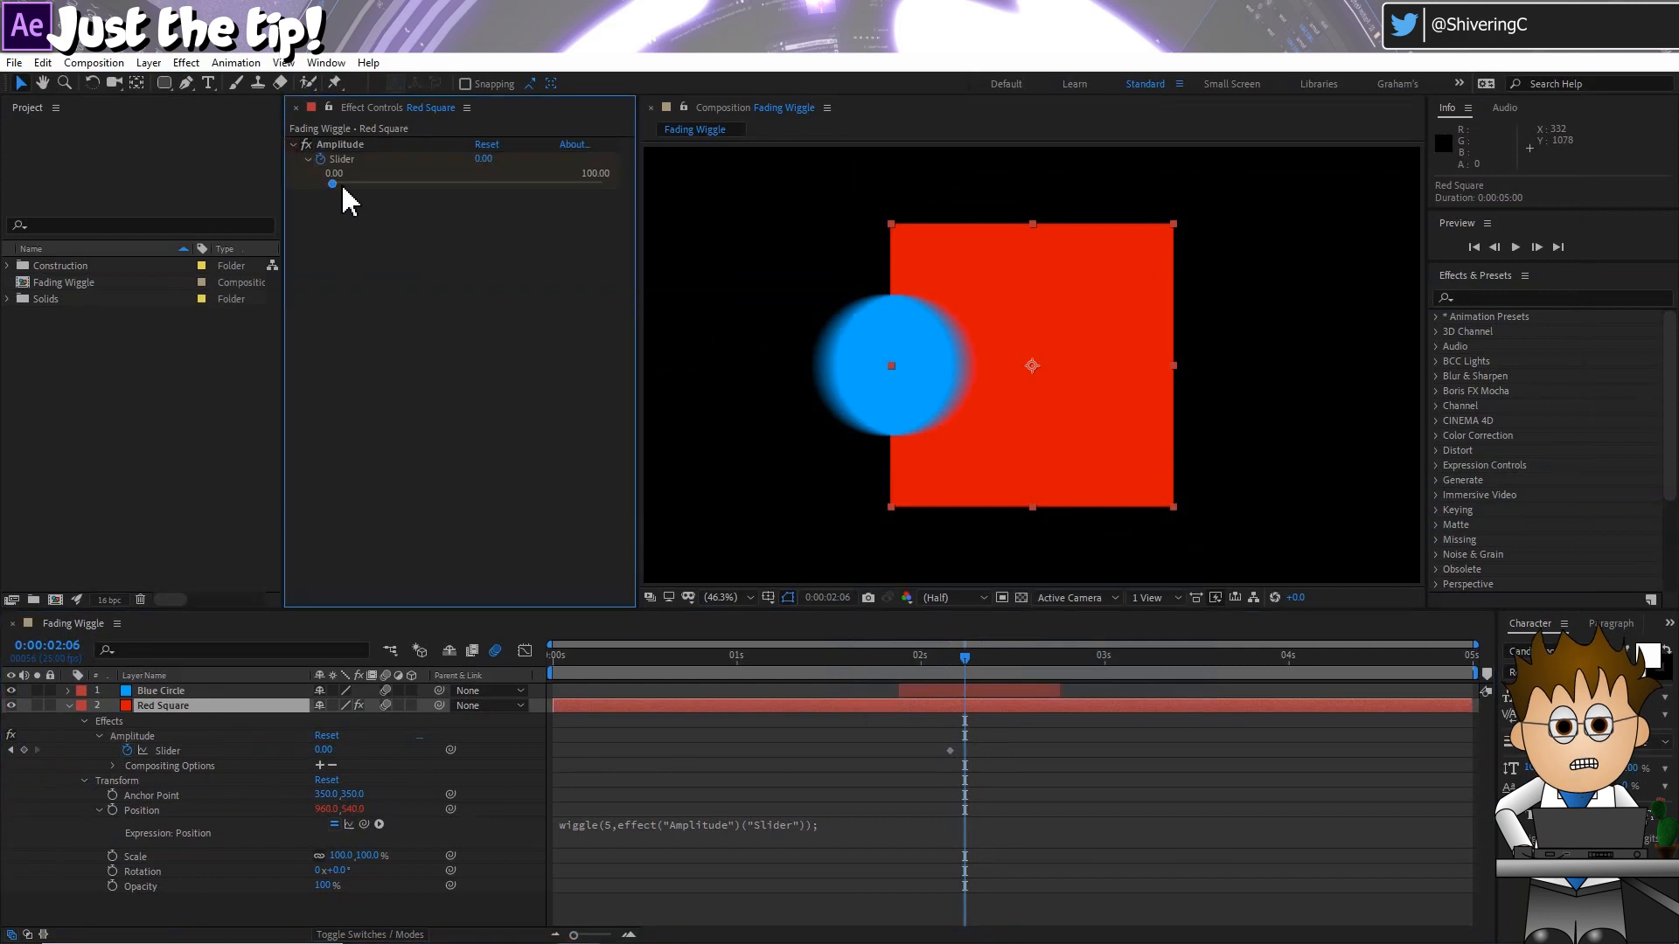
{"action": "left_click_drag", "start_coordinate": [406, 184], "coordinate": [618, 206]}
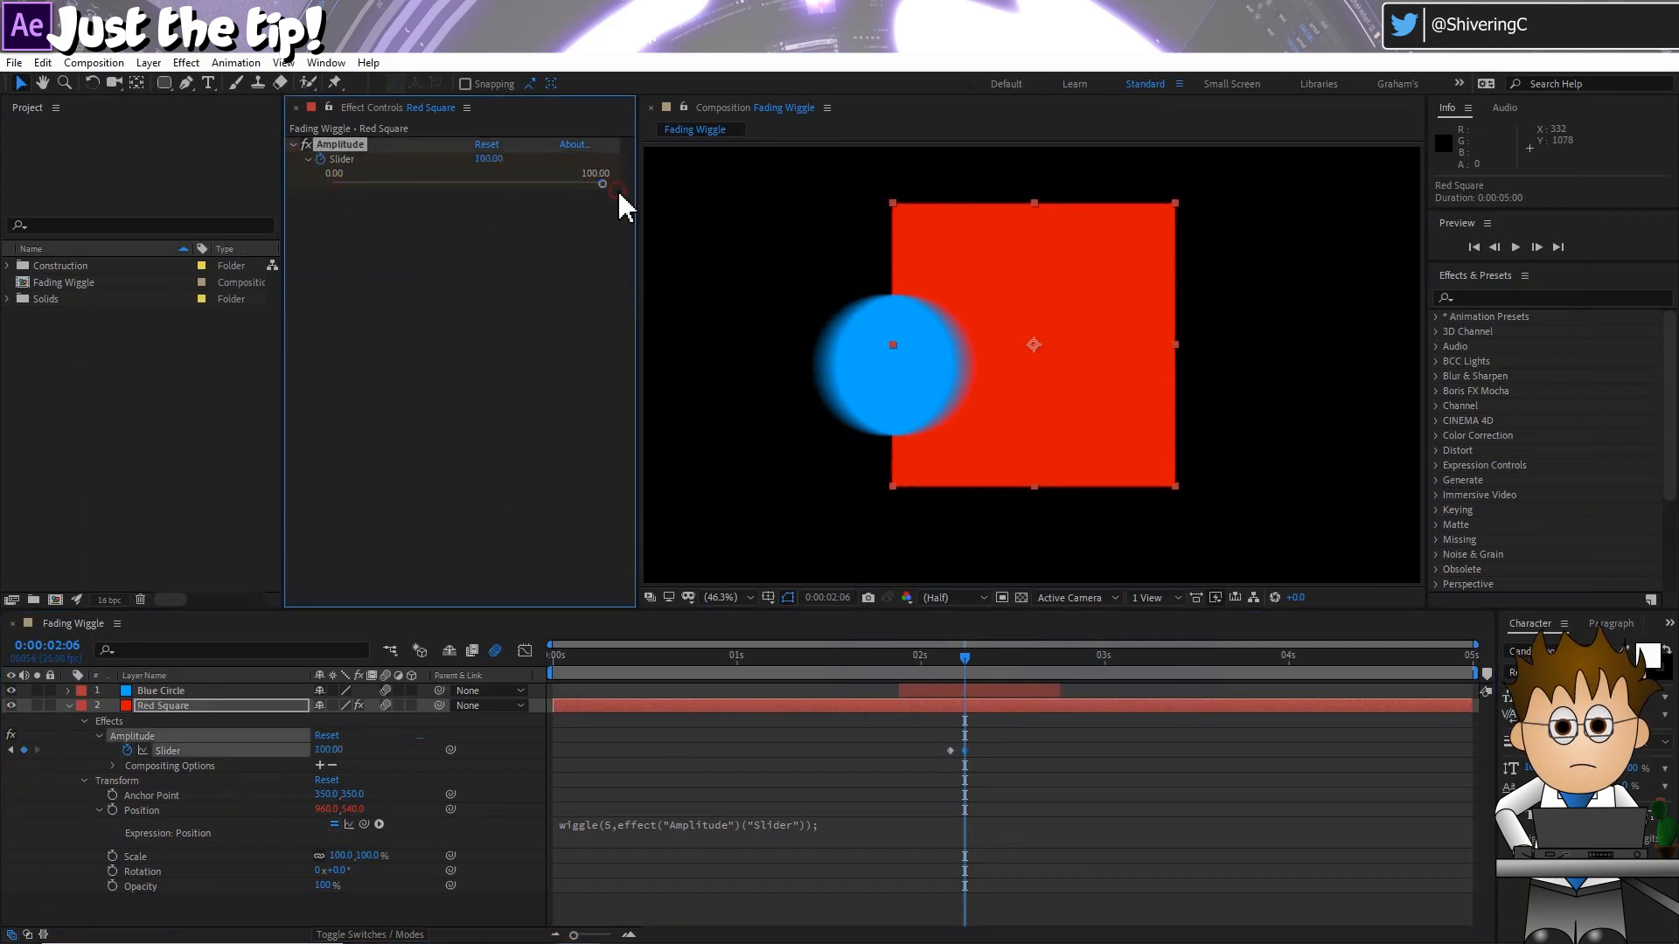
- Extend the upper limit of the Amplitude slider's range to 500
{"action": "right_click", "coordinate": [494, 167]}
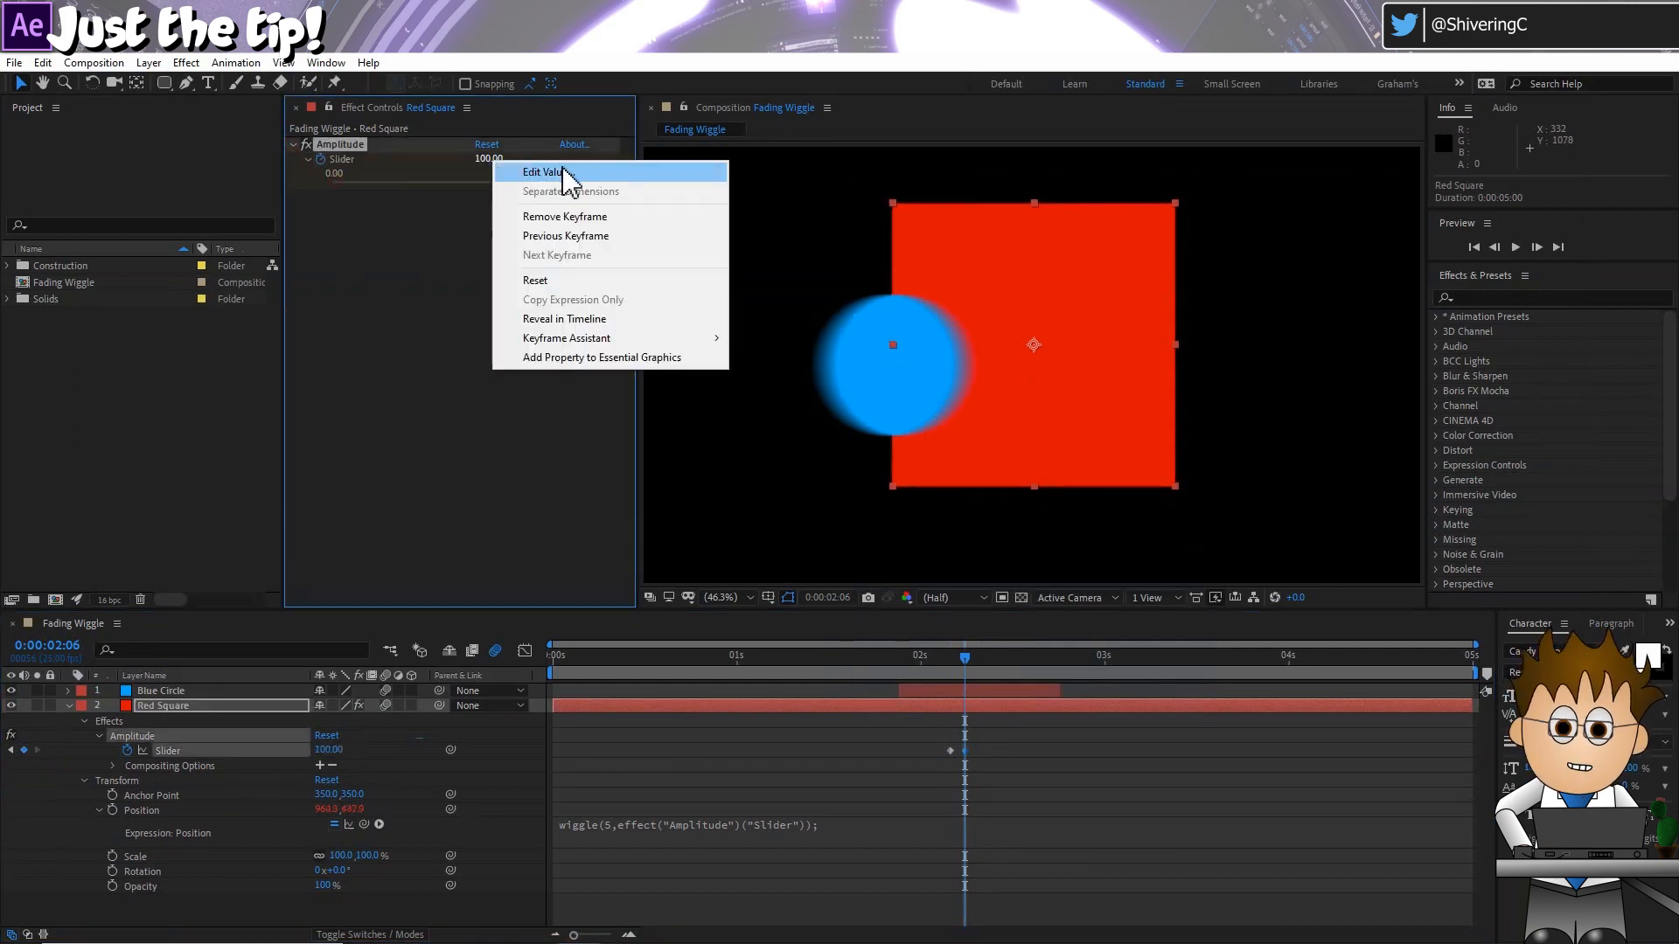
{"action": "left_click", "coordinate": [671, 172]}
{"action": "left_click", "coordinate": [896, 492]}
{"action": "type", "text": "500"}
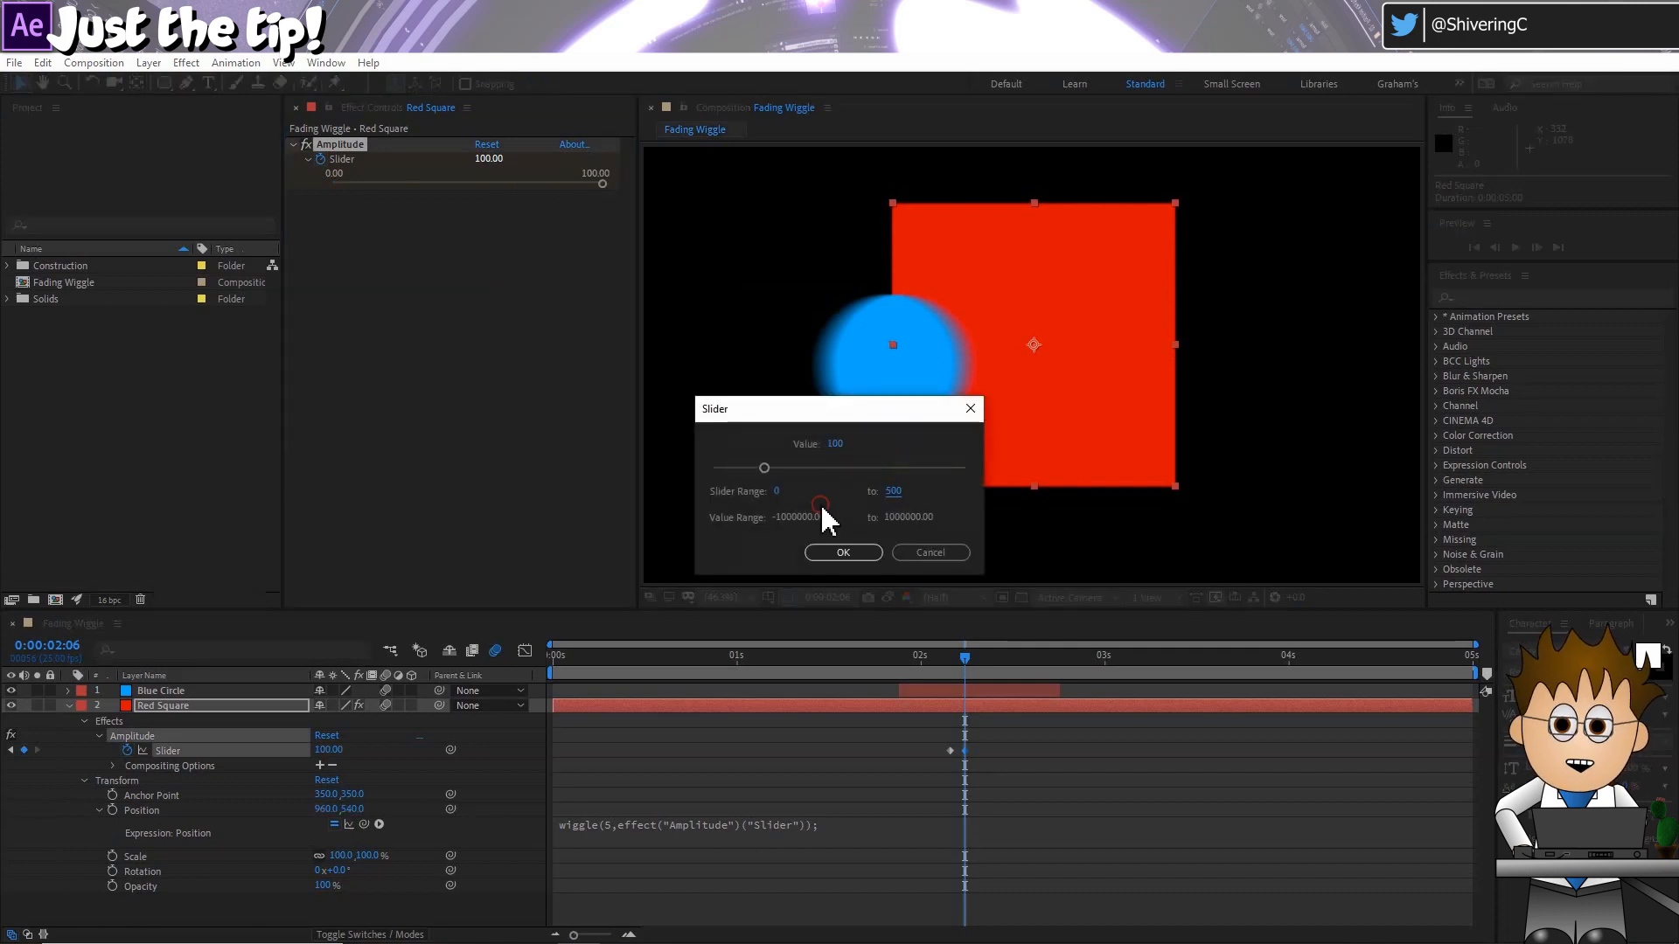
{"action": "left_click", "coordinate": [841, 552]}
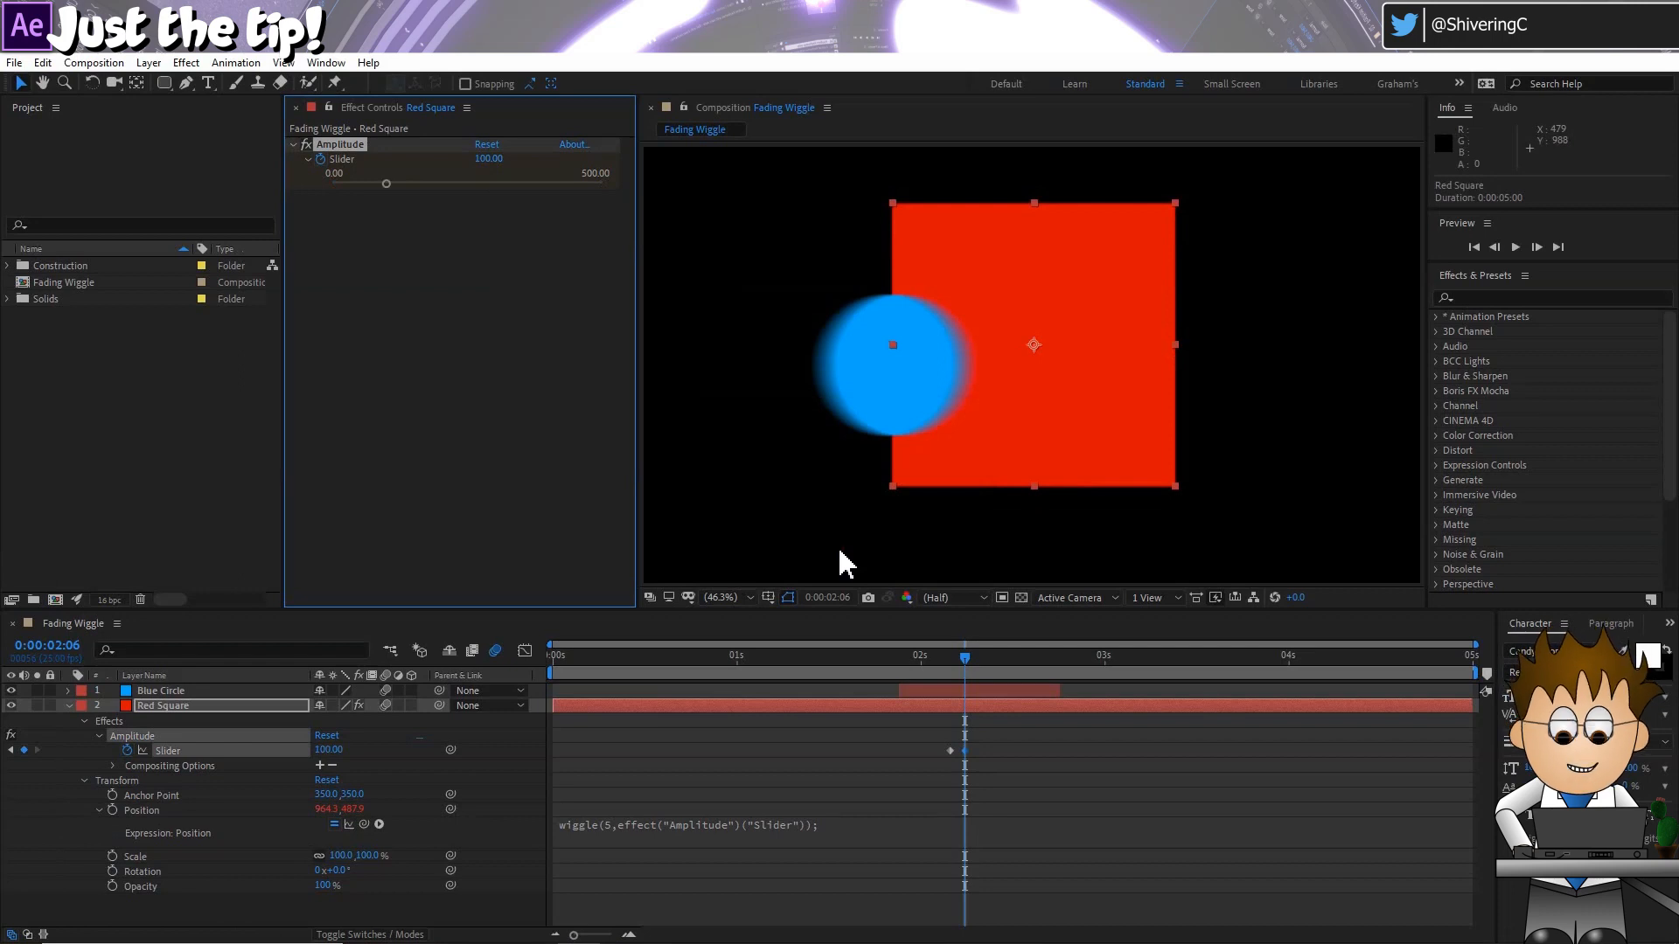
- Set the Amplitude slider to 0 at 0:00:02:20
{"action": "left_click_drag", "start_coordinate": [968, 667], "coordinate": [1060, 677]}
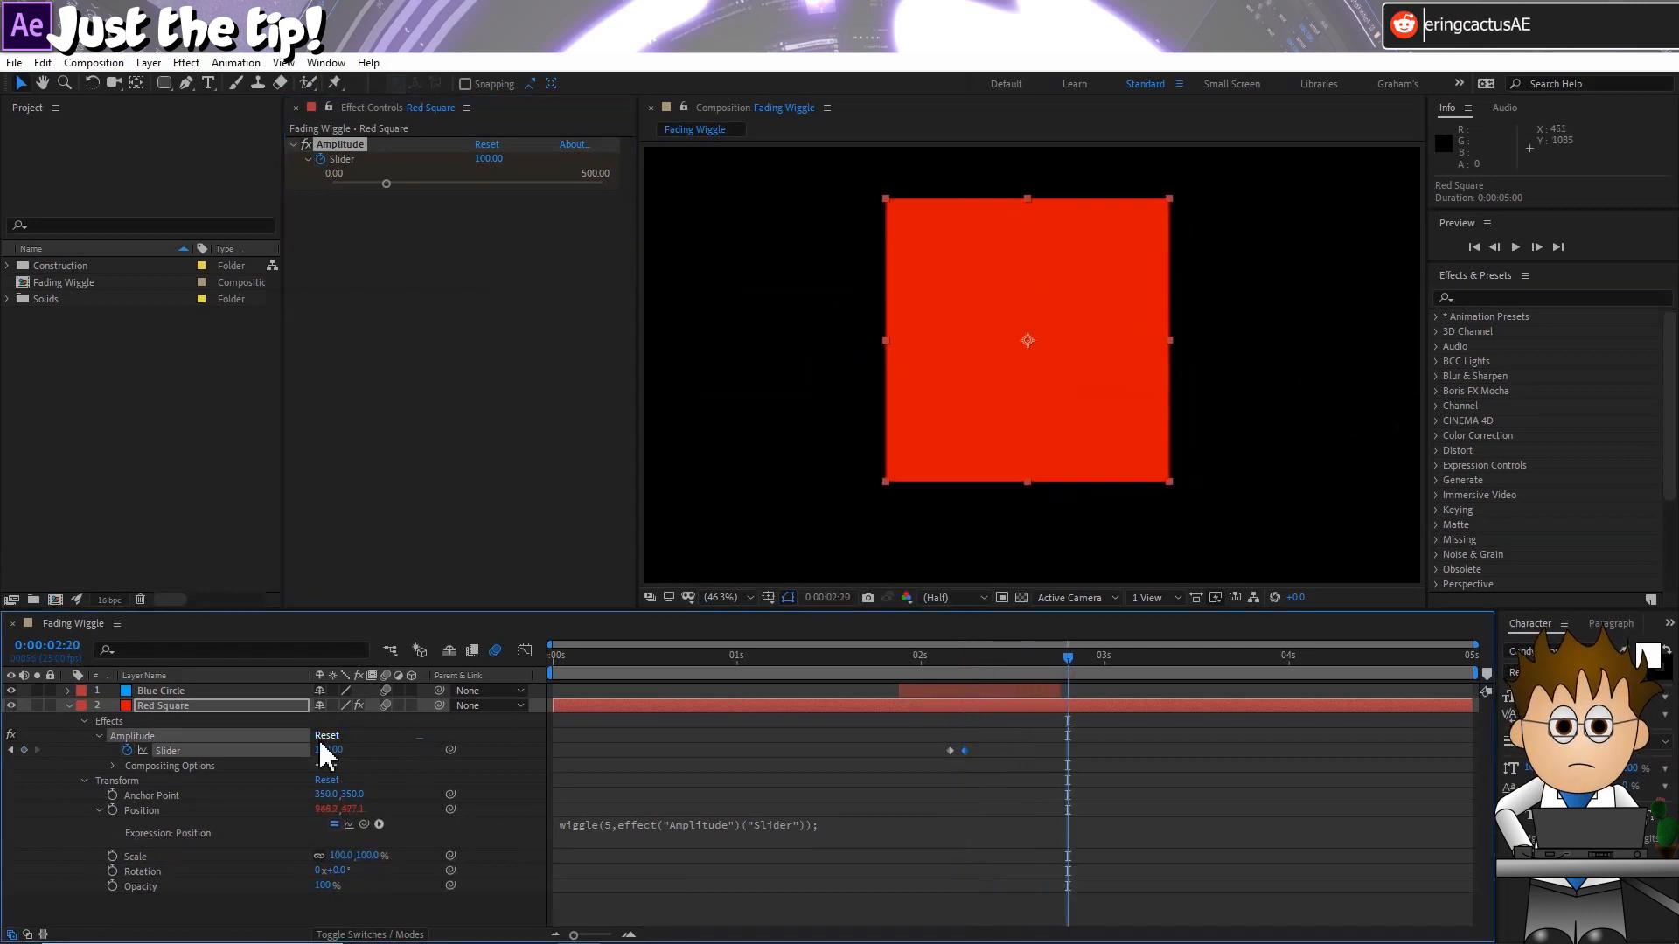
{"action": "left_click_drag", "start_coordinate": [386, 183], "coordinate": [255, 185]}
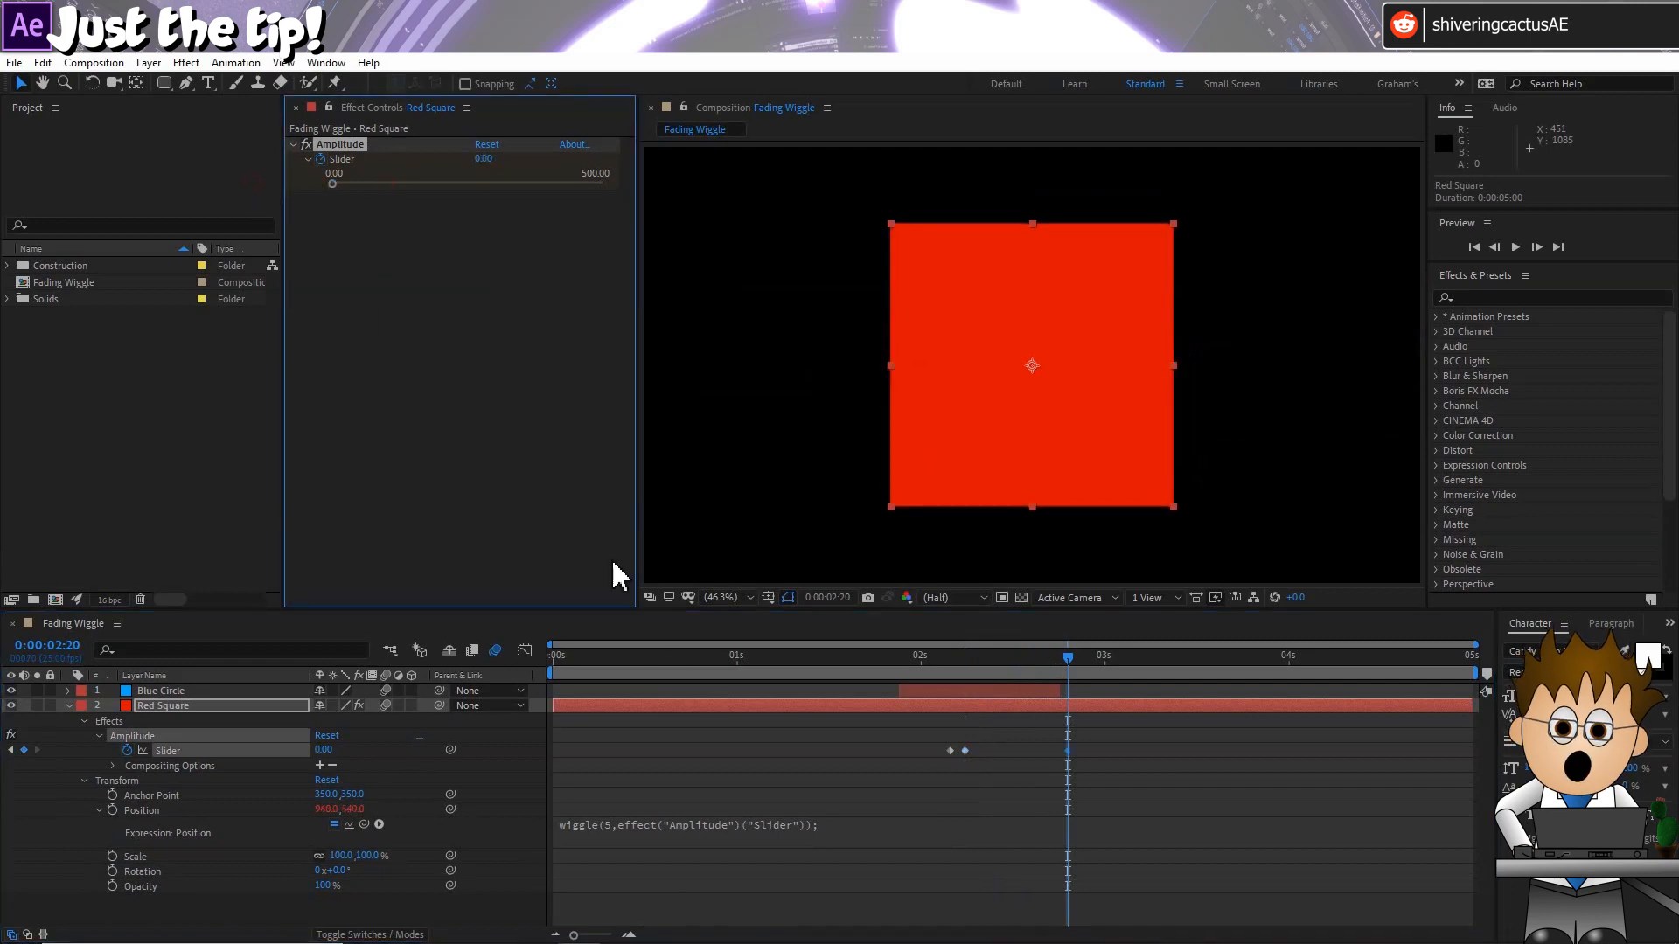
- Apply Easy Ease In to the Amplitude slider's last keyframe at 0:00:02:20 and preview the animation from the start
{"action": "right_click", "coordinate": [1068, 751]}
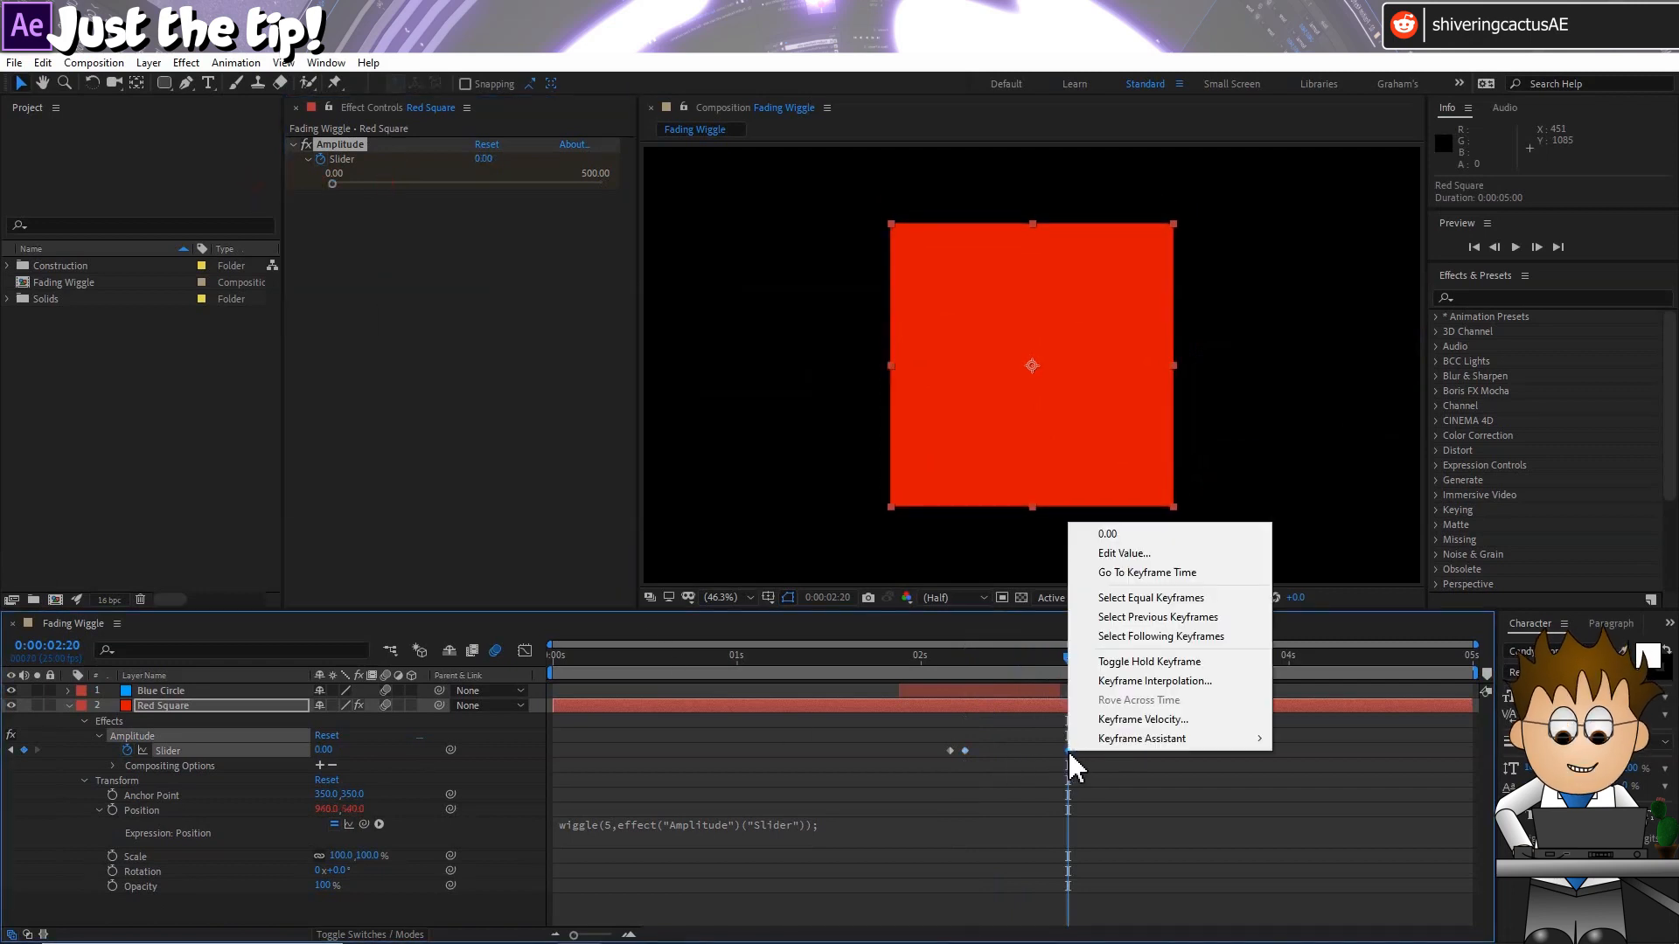
{"action": "mouse_move", "coordinate": [1249, 749]}
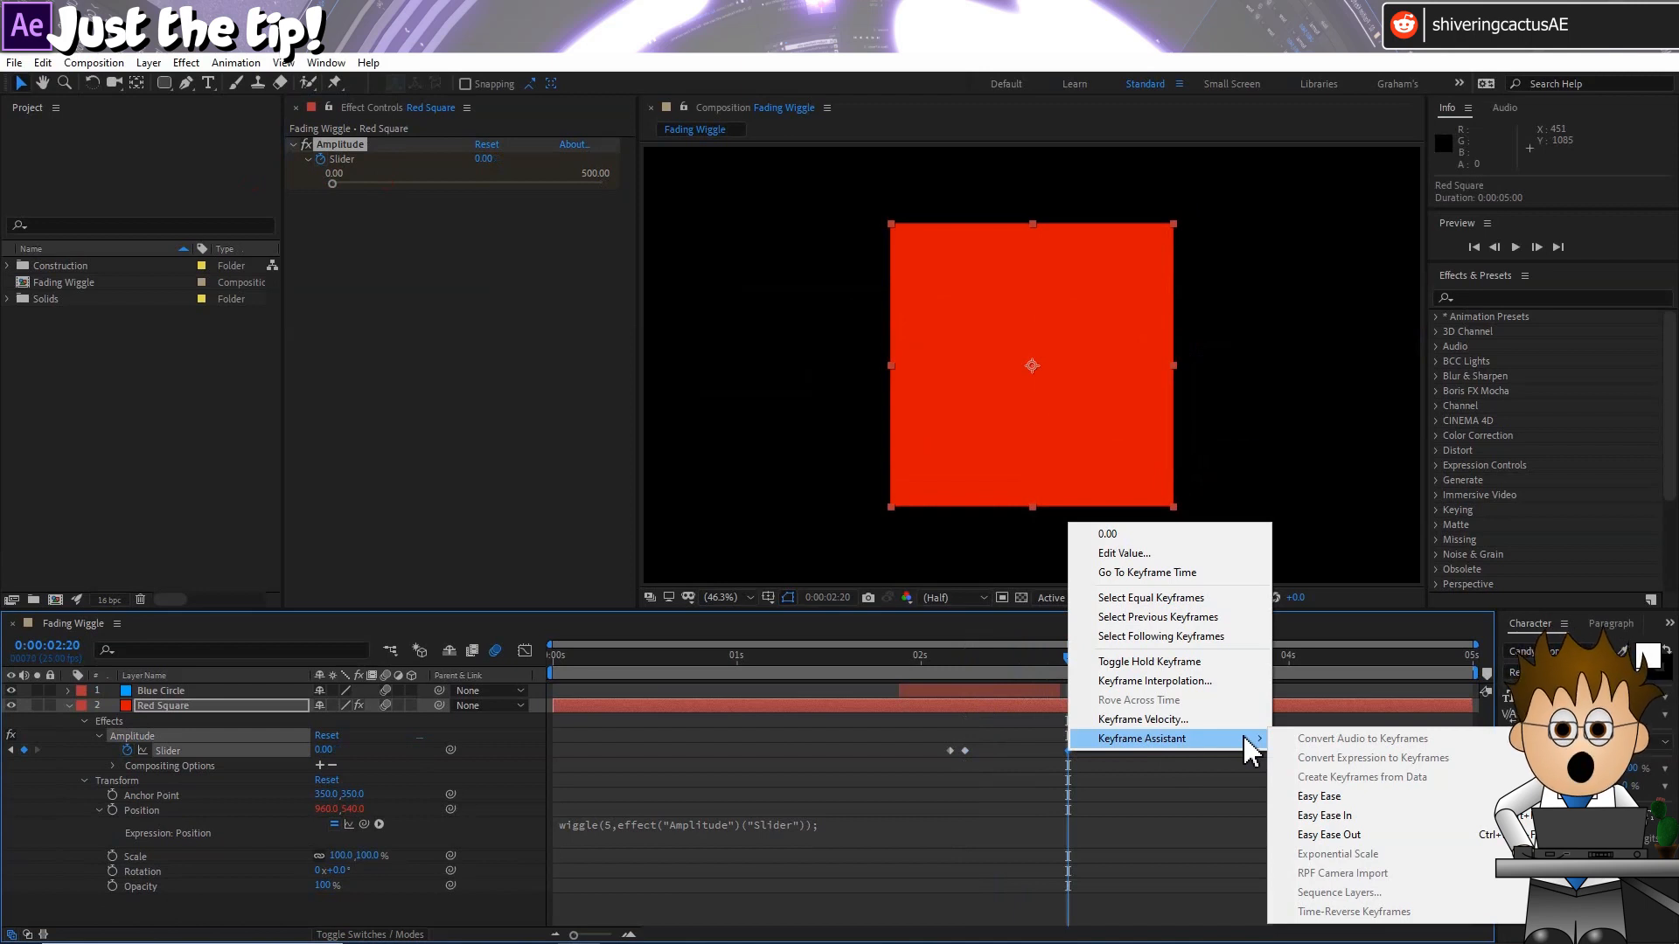
{"action": "left_click", "coordinate": [1410, 830]}
{"action": "left_click_drag", "start_coordinate": [930, 660], "coordinate": [453, 662]}
{"action": "key", "text": "space"}
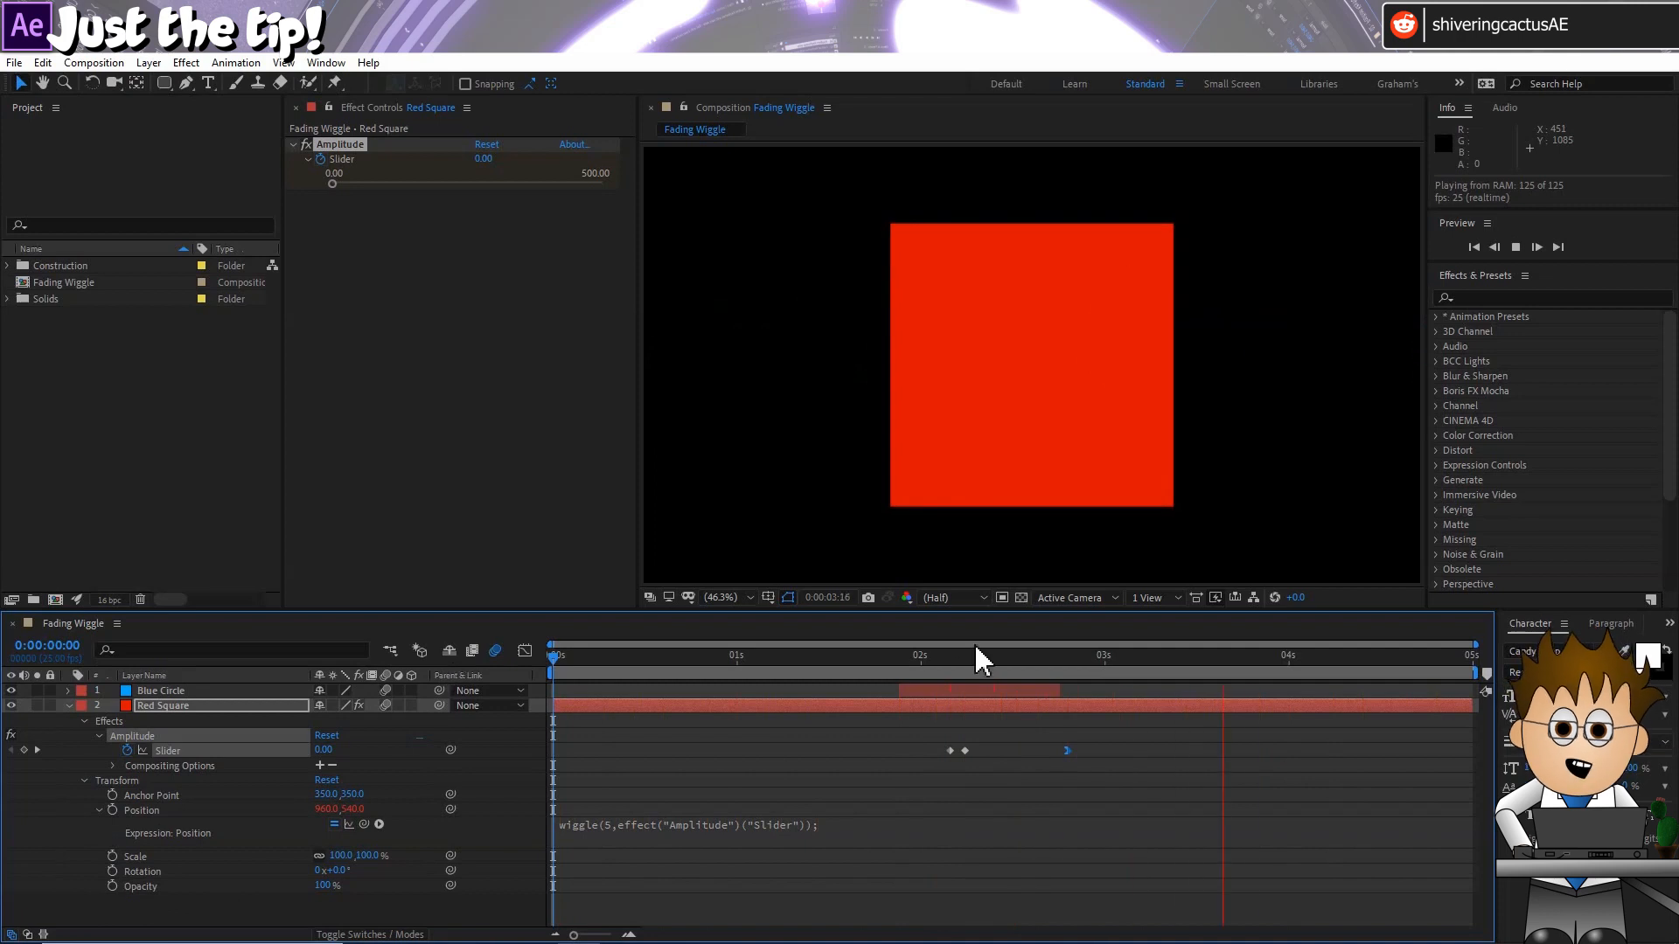
- Go to 0:00:02:06 and set the wiggle frequency in the red square's Position expression to 15
{"action": "left_click", "coordinate": [955, 659]}
{"action": "key", "text": "Page_Down"}
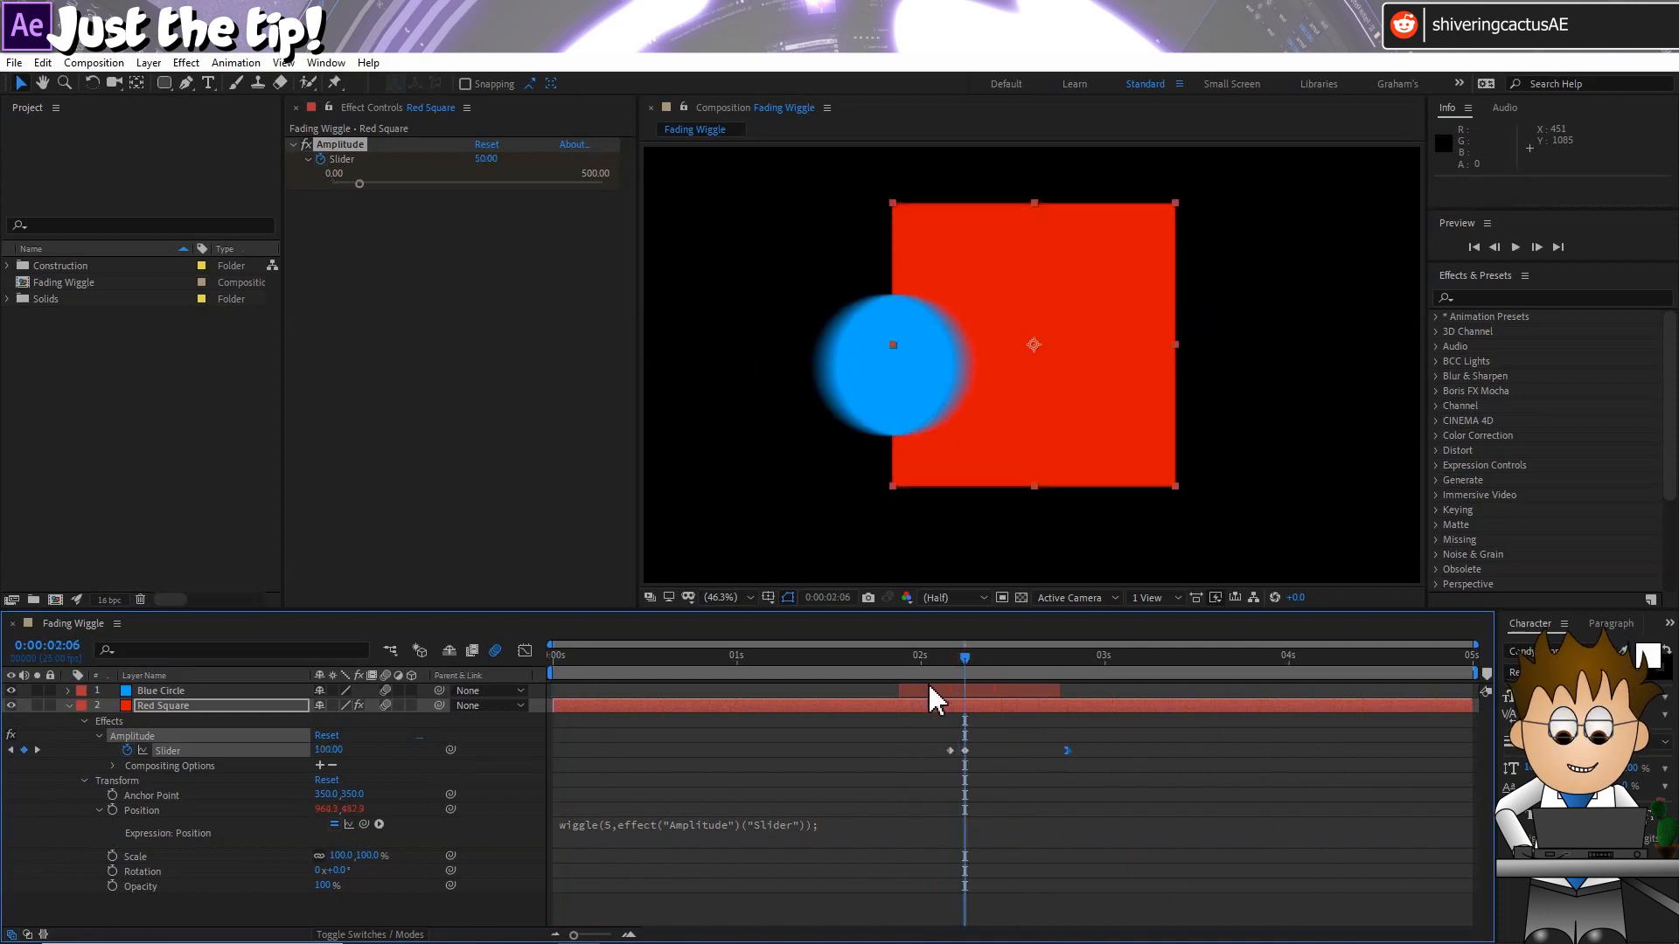
{"action": "left_click", "coordinate": [612, 825]}
{"action": "left_click", "coordinate": [646, 823]}
{"action": "type", "text": "1"}
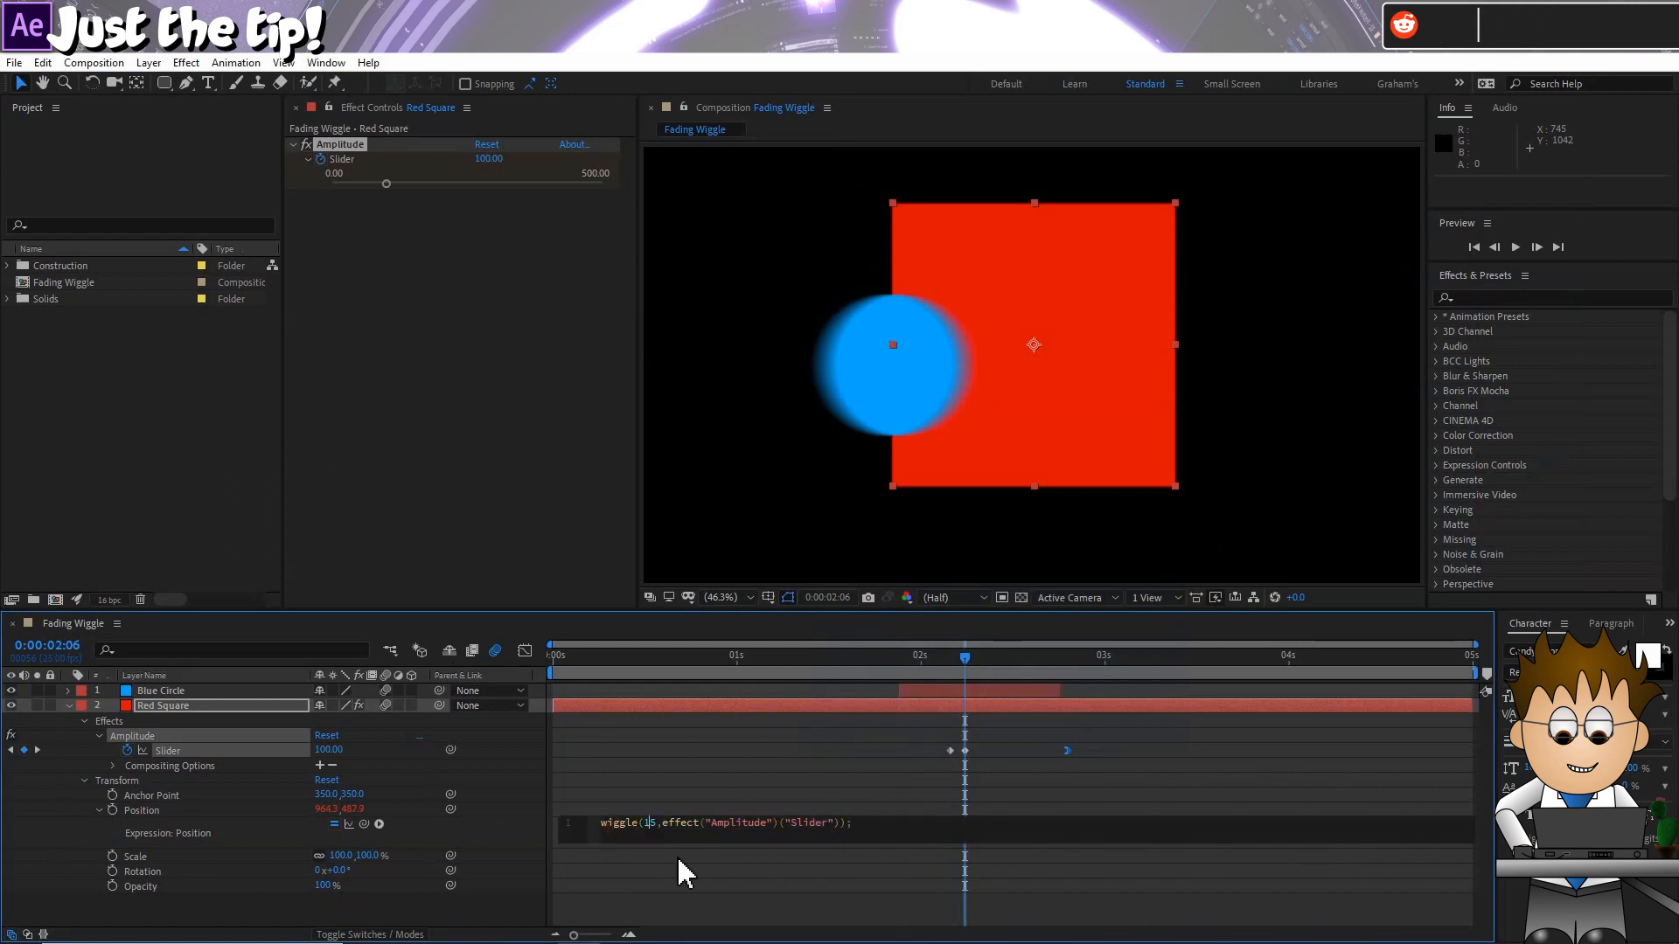
{"action": "left_click", "coordinate": [512, 824]}
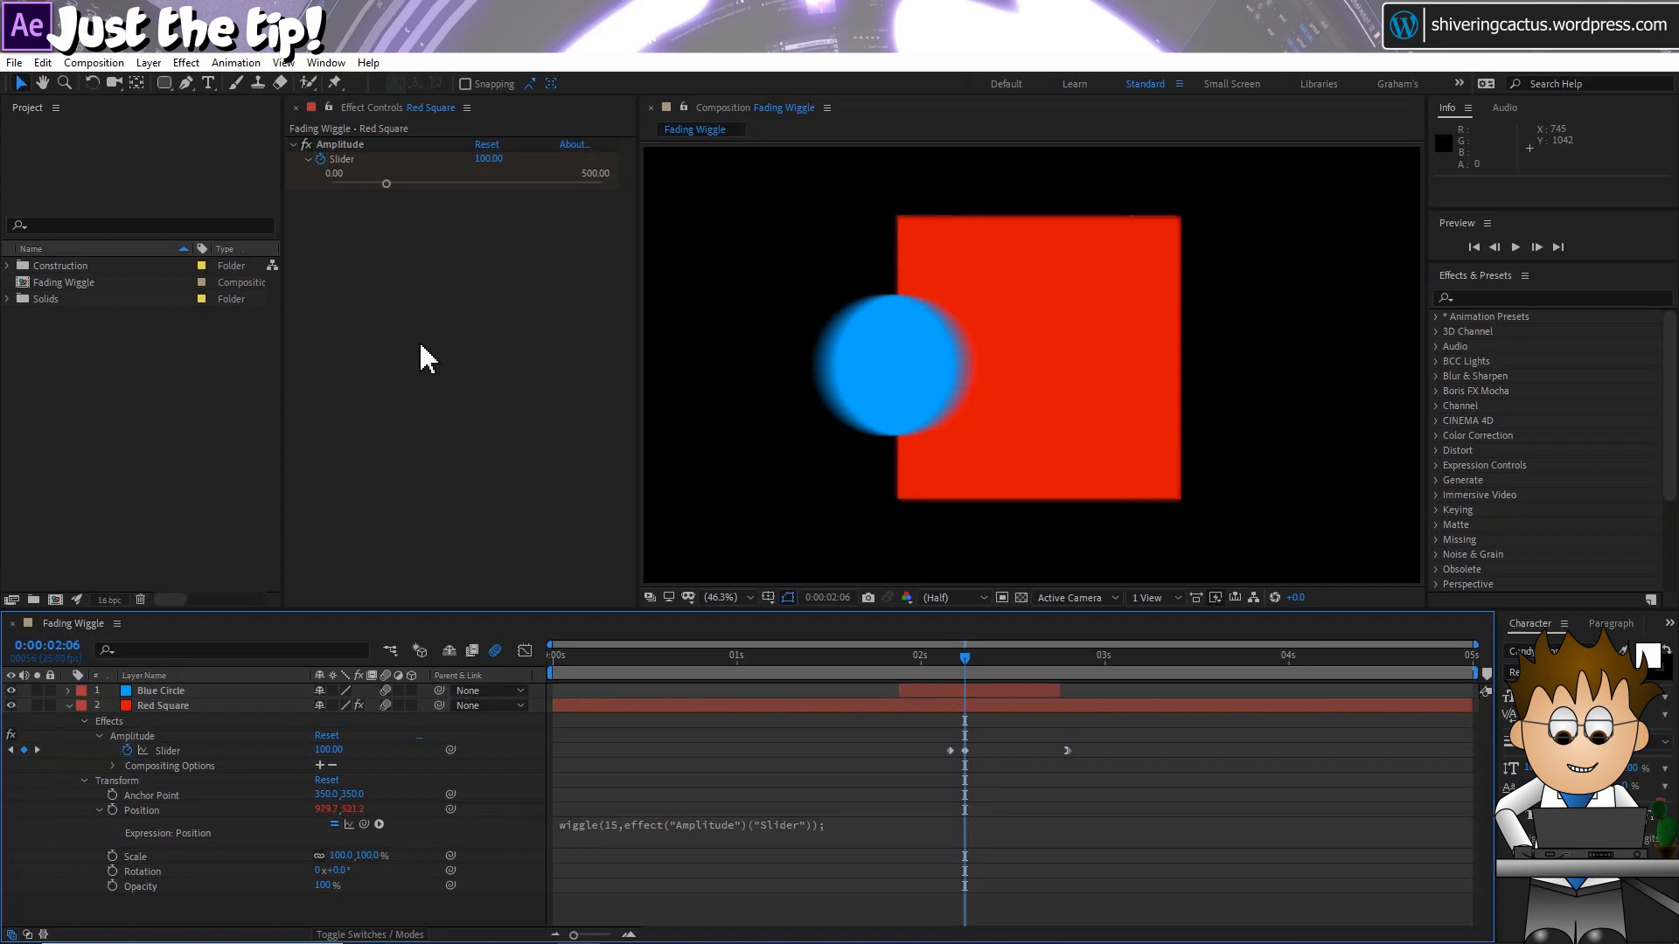
- Add an Angle Control effect to the Red Square layer and rename it Frequency
{"action": "left_click", "coordinate": [206, 705]}
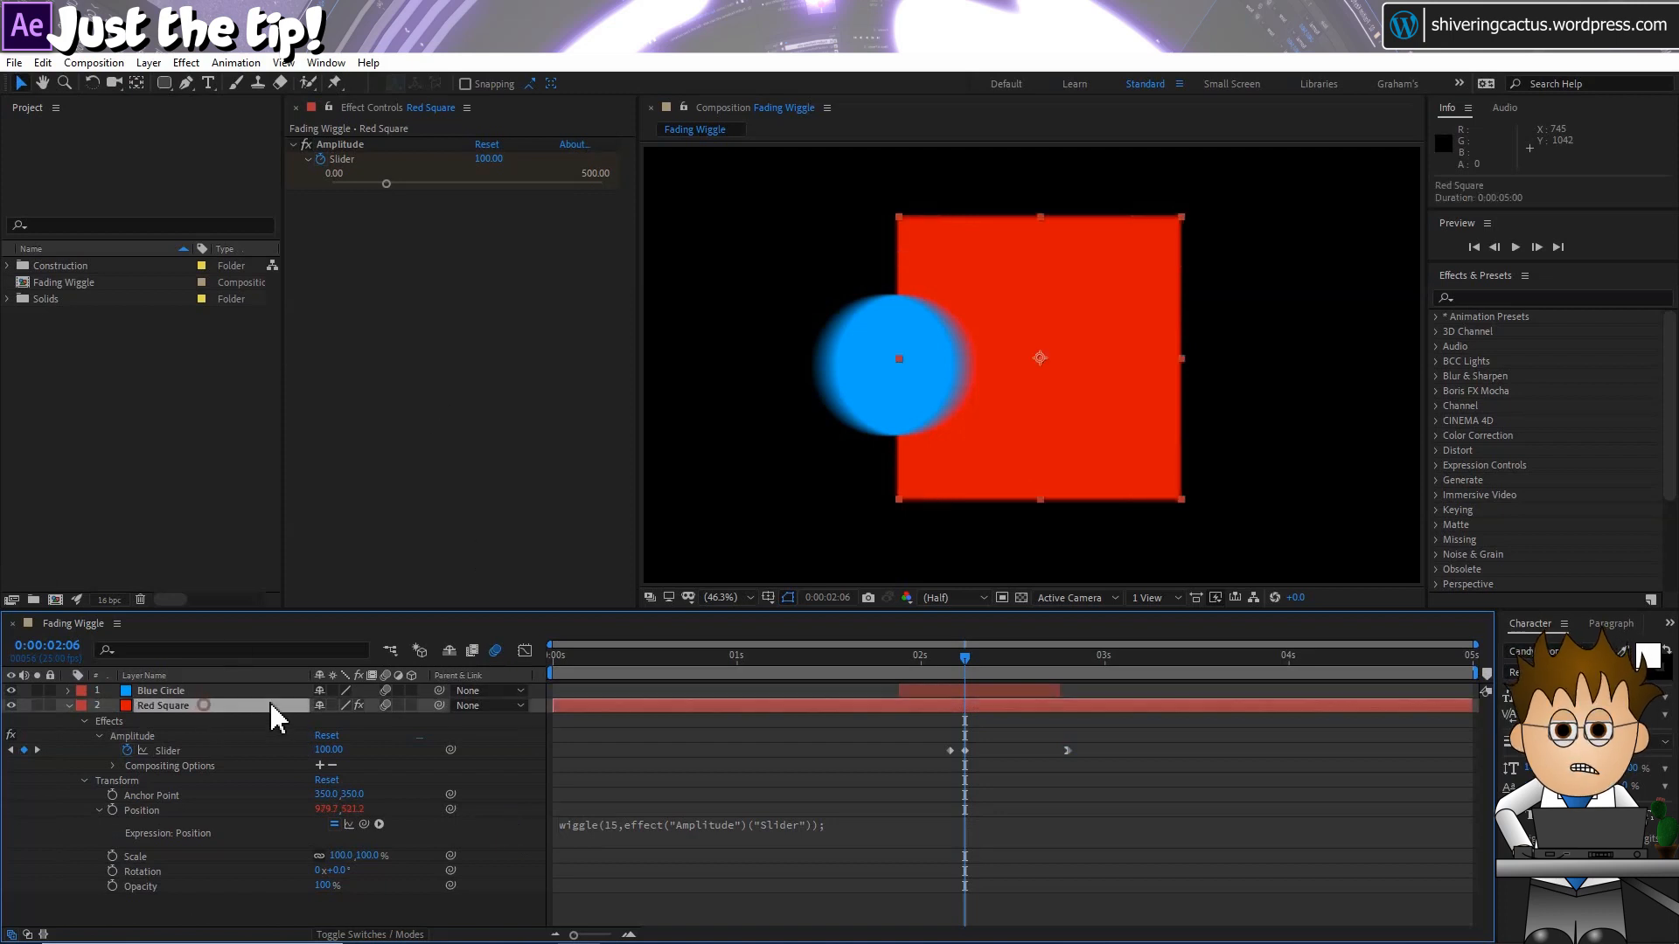
{"action": "left_click", "coordinate": [186, 62]}
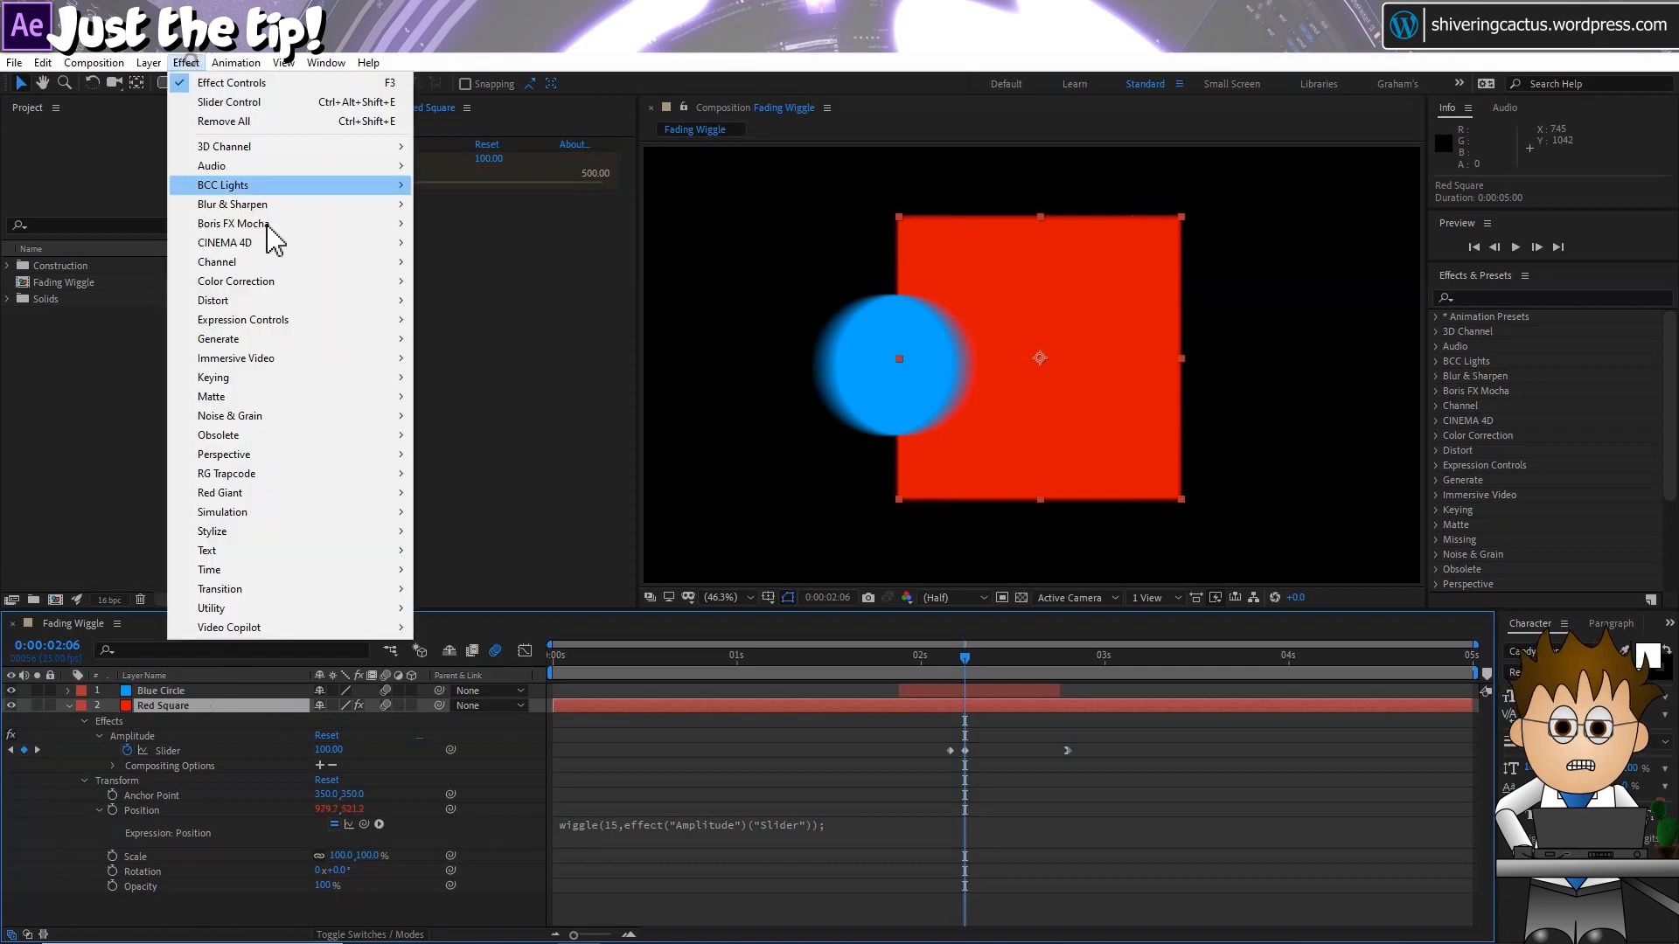
{"action": "mouse_move", "coordinate": [316, 337]}
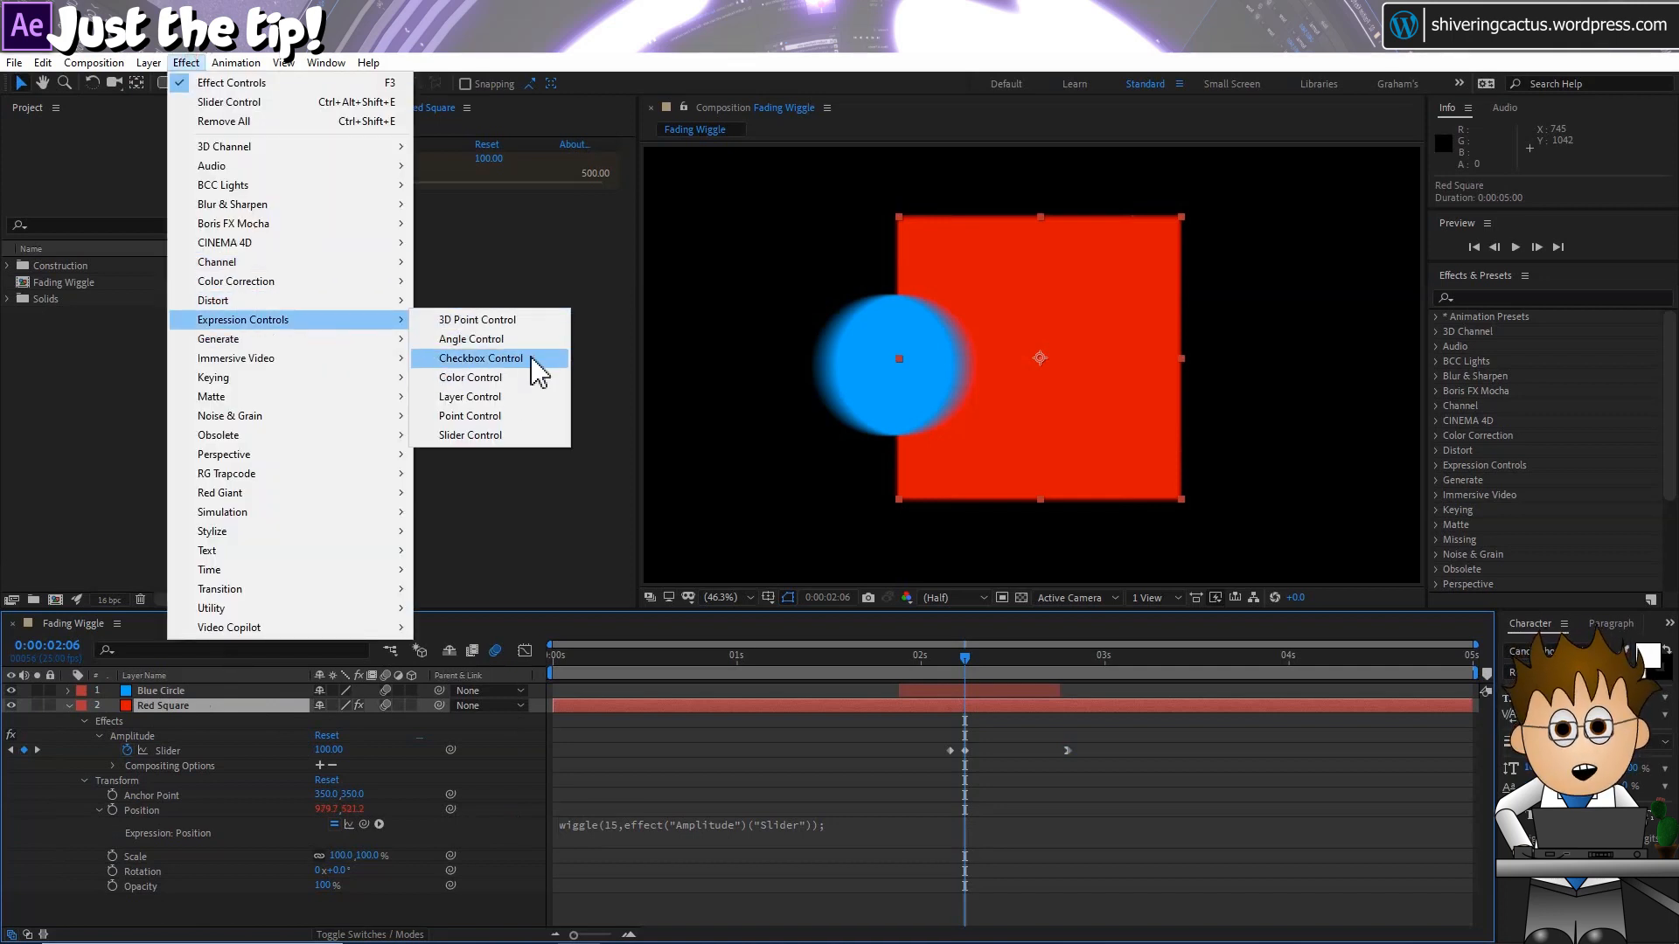
{"action": "left_click", "coordinate": [547, 337]}
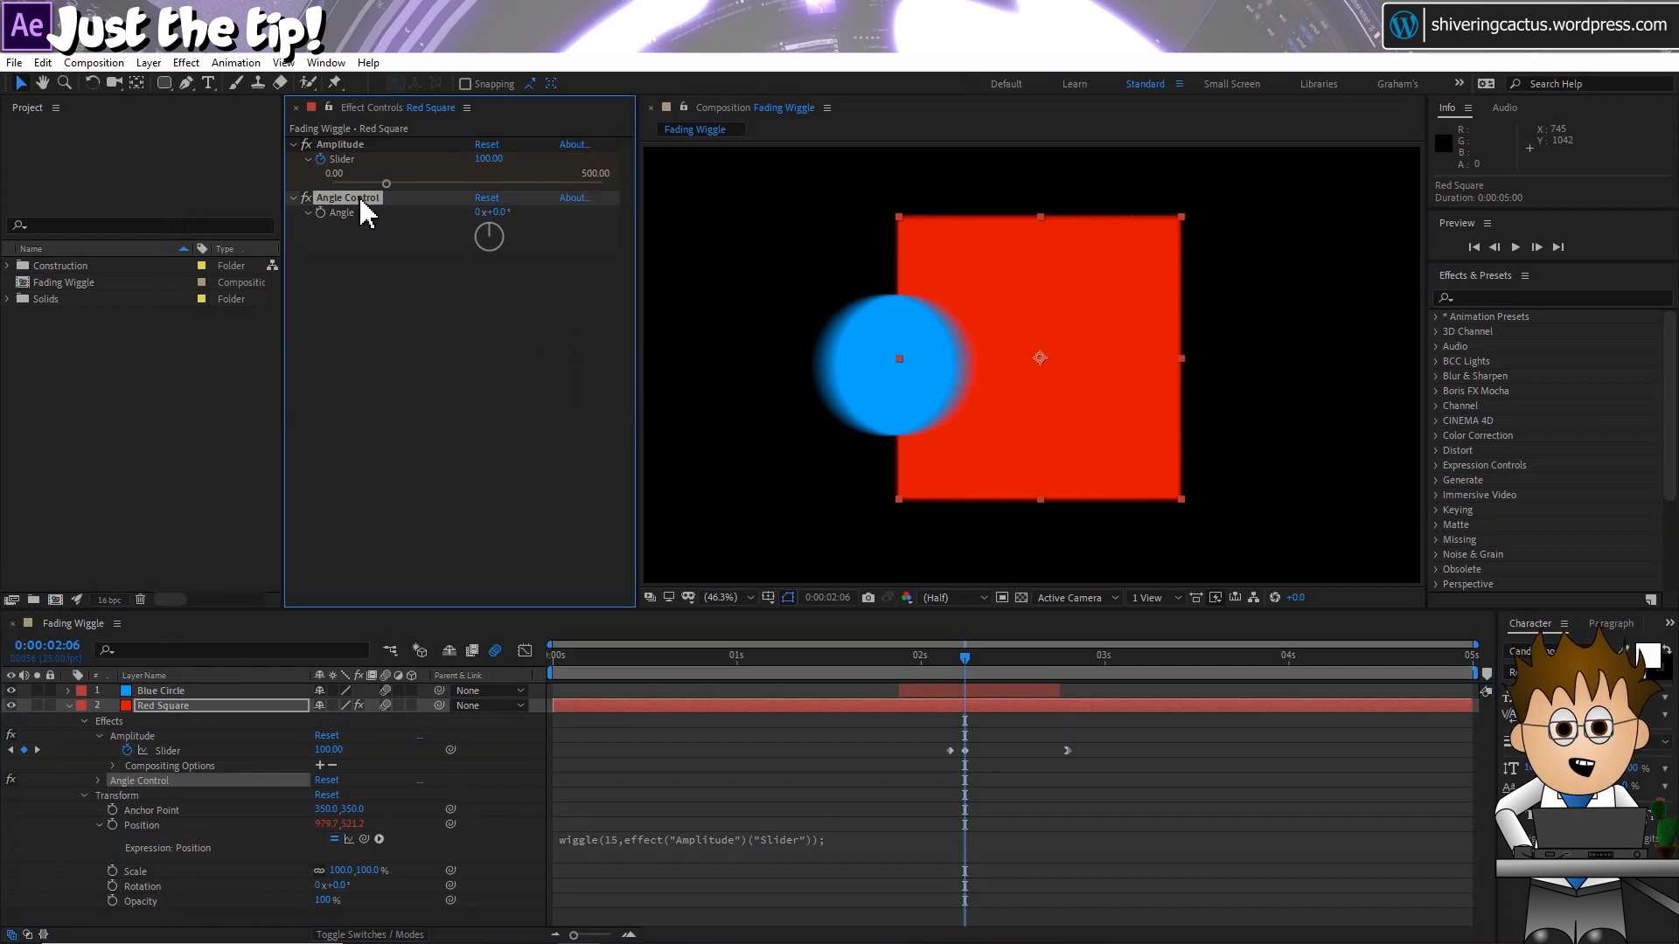
{"action": "key", "text": "Return"}
{"action": "type", "text": "Frequ"}
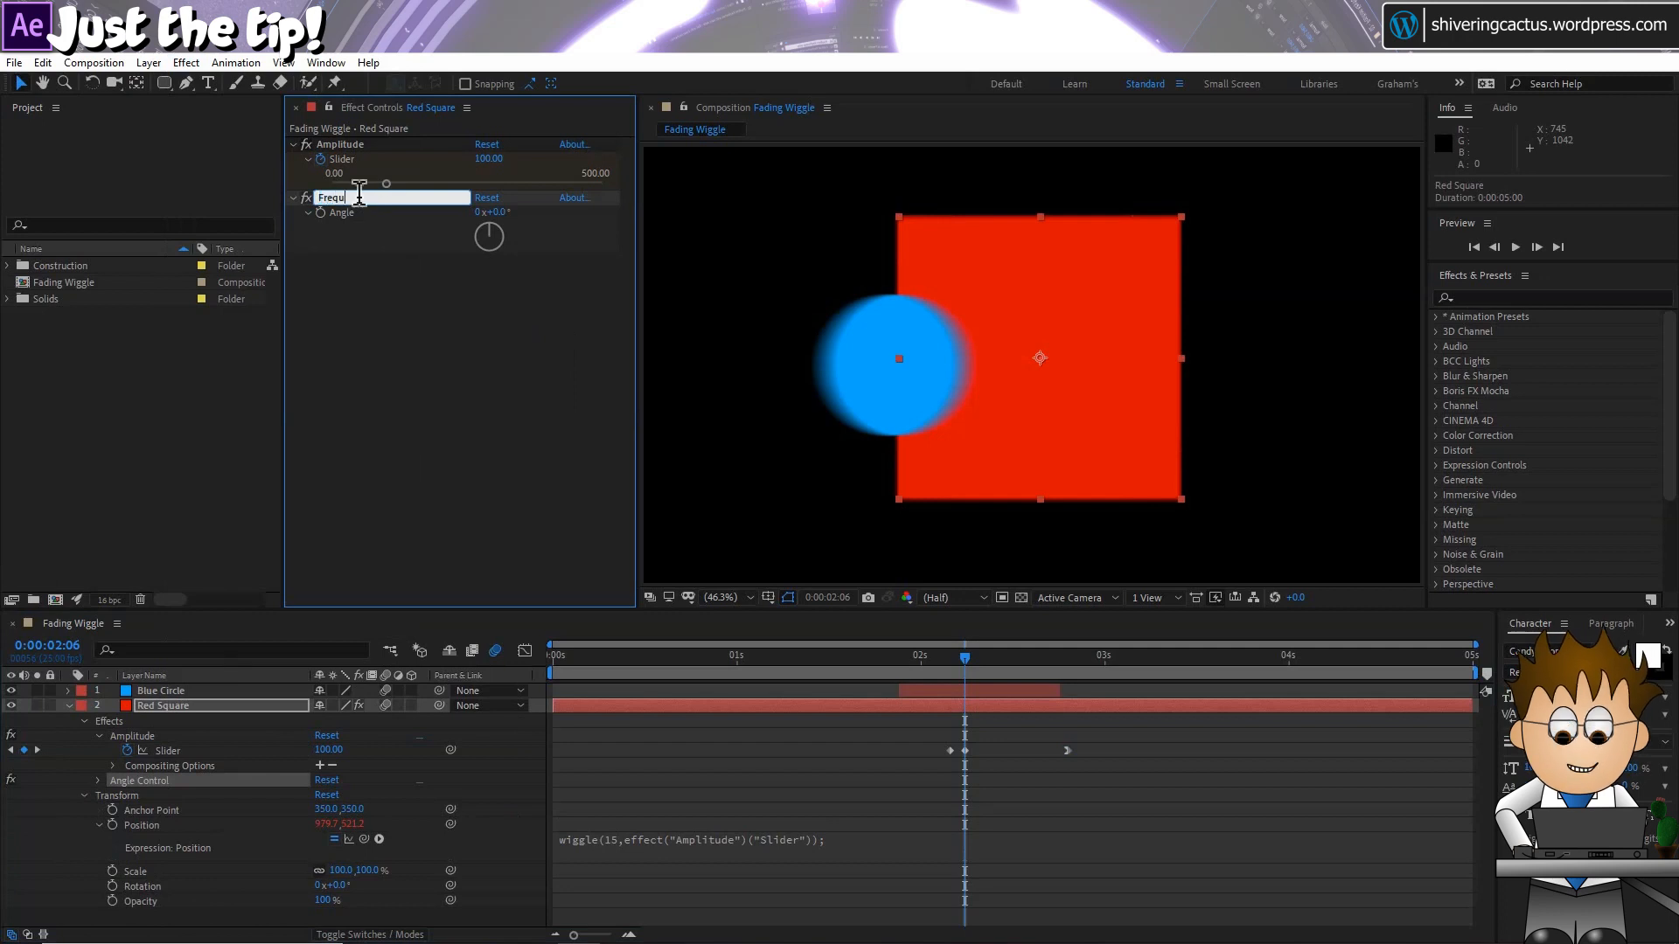
{"action": "type", "text": "ency"}
{"action": "key", "text": "Return"}
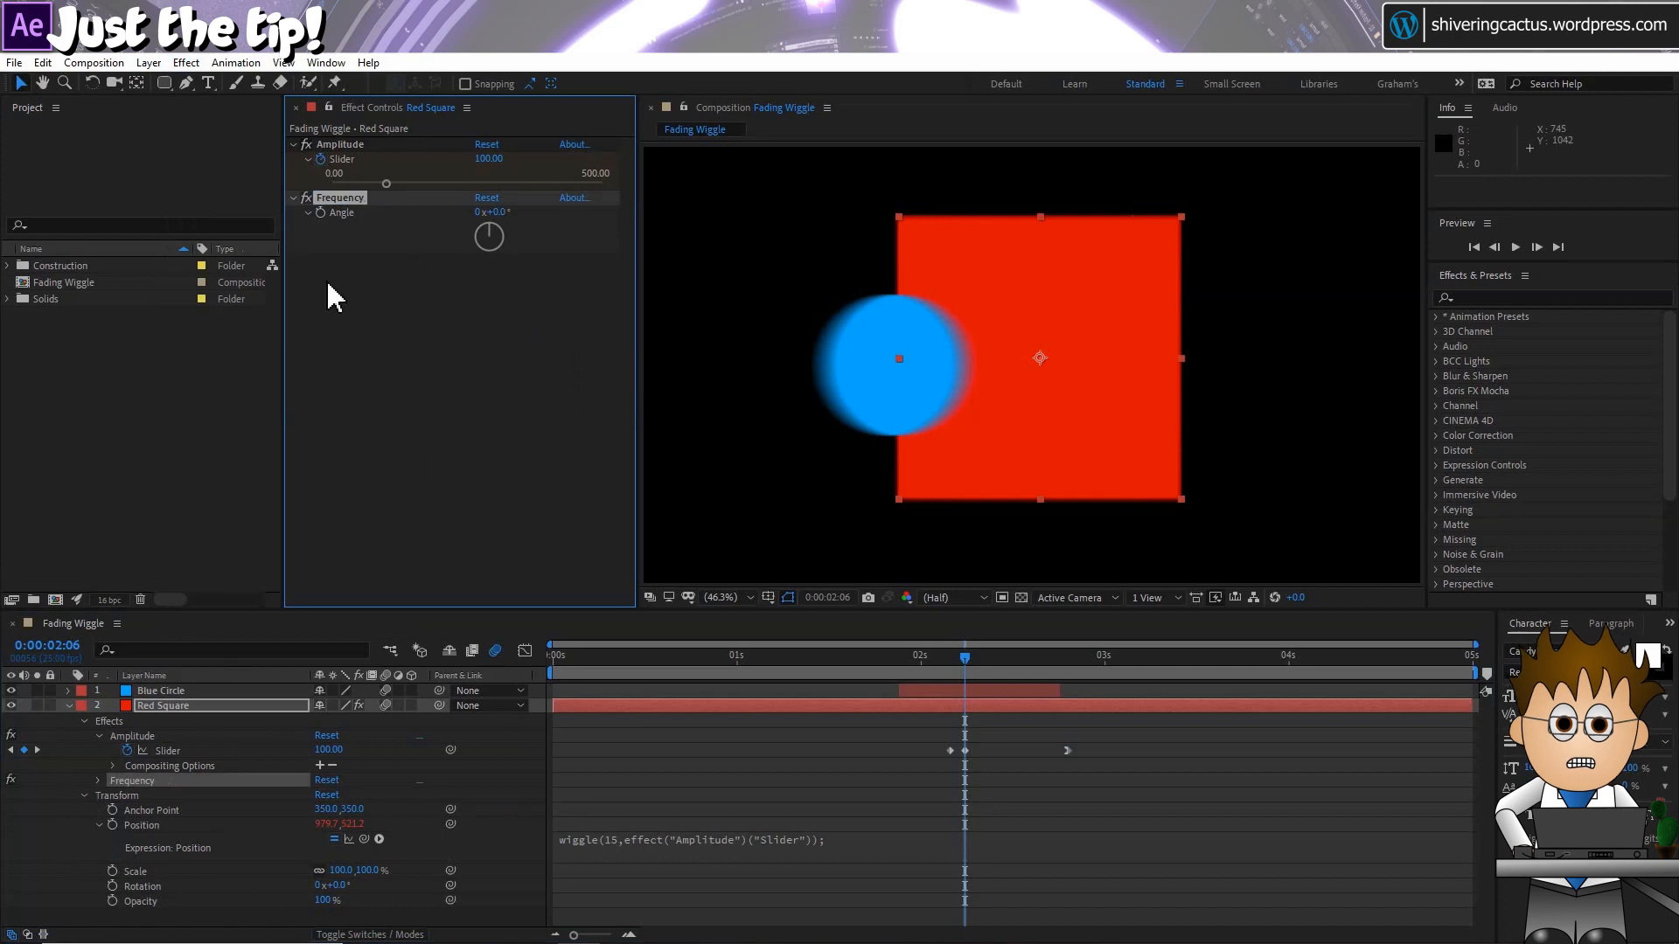
- Replace the frequency value 15 in the Position wiggle expression with a link to the Frequency control's Angle
{"action": "left_click", "coordinate": [100, 780]}
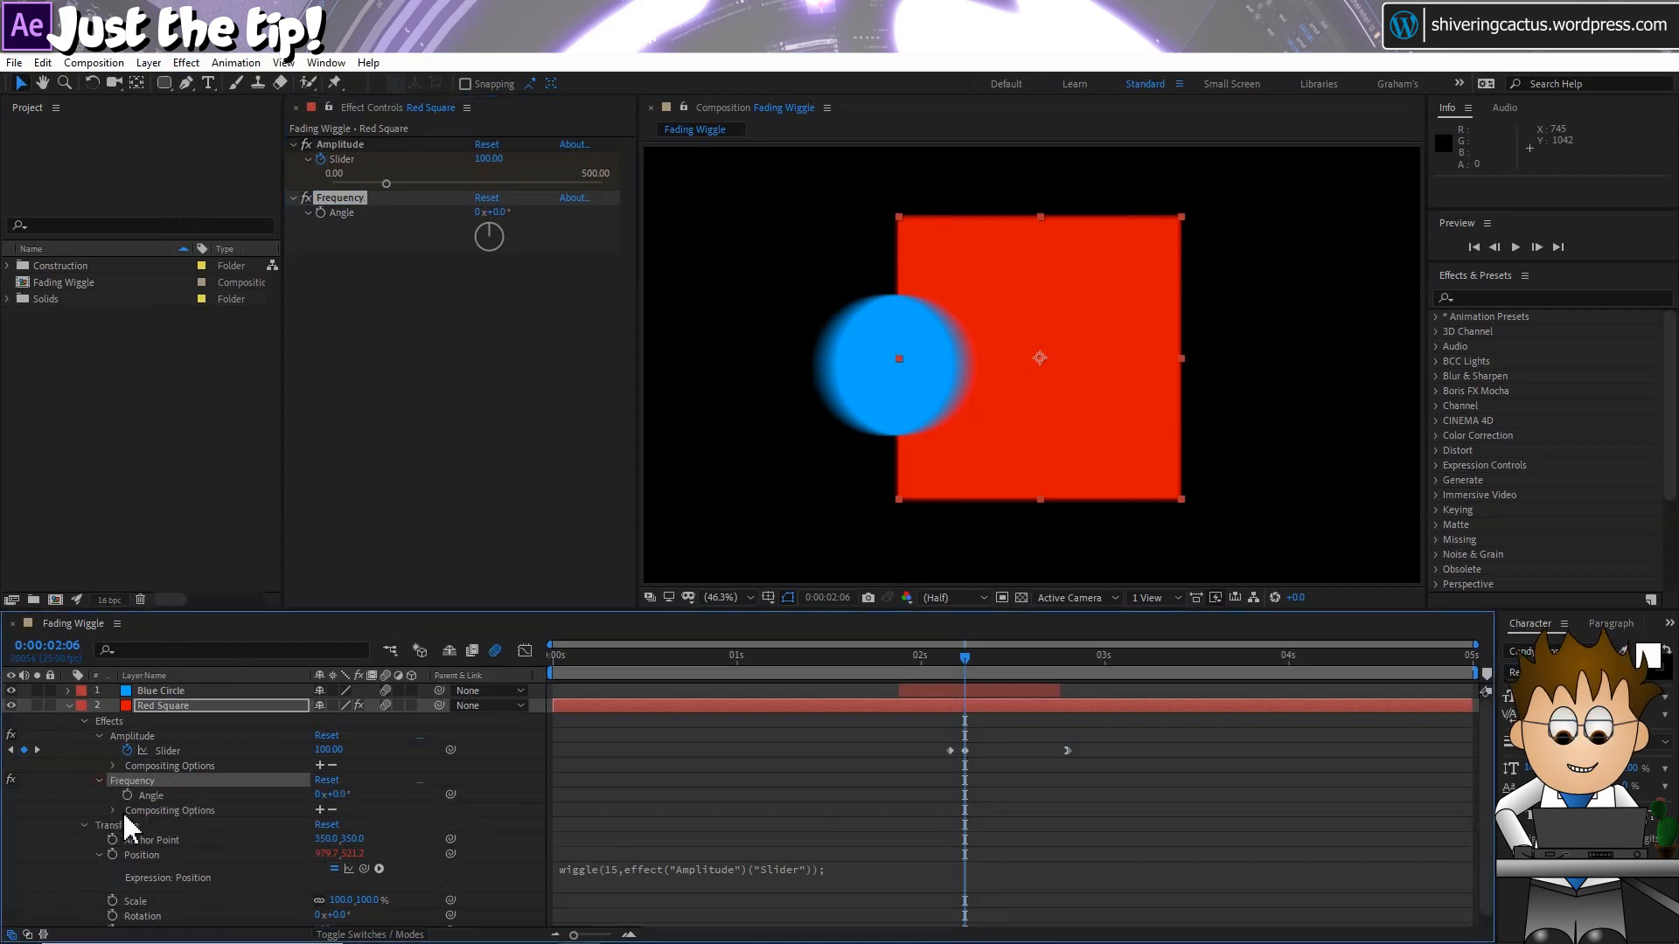
{"action": "left_click", "coordinate": [598, 873]}
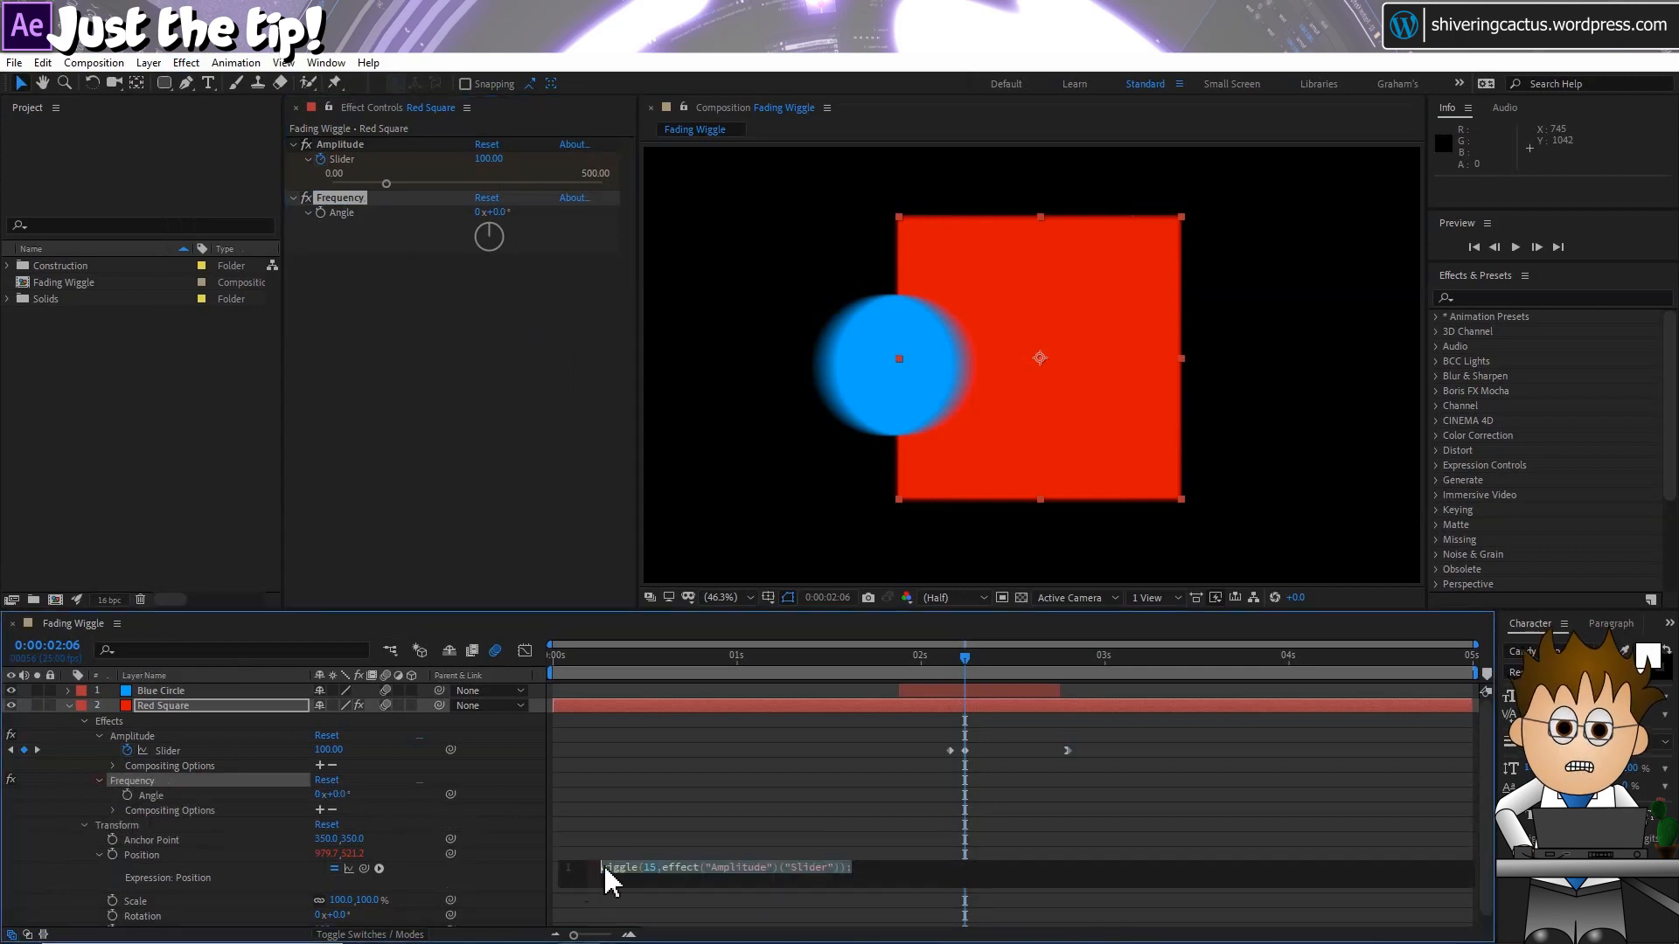
{"action": "double_click", "coordinate": [649, 867]}
{"action": "left_click_drag", "start_coordinate": [446, 852], "coordinate": [181, 795]}
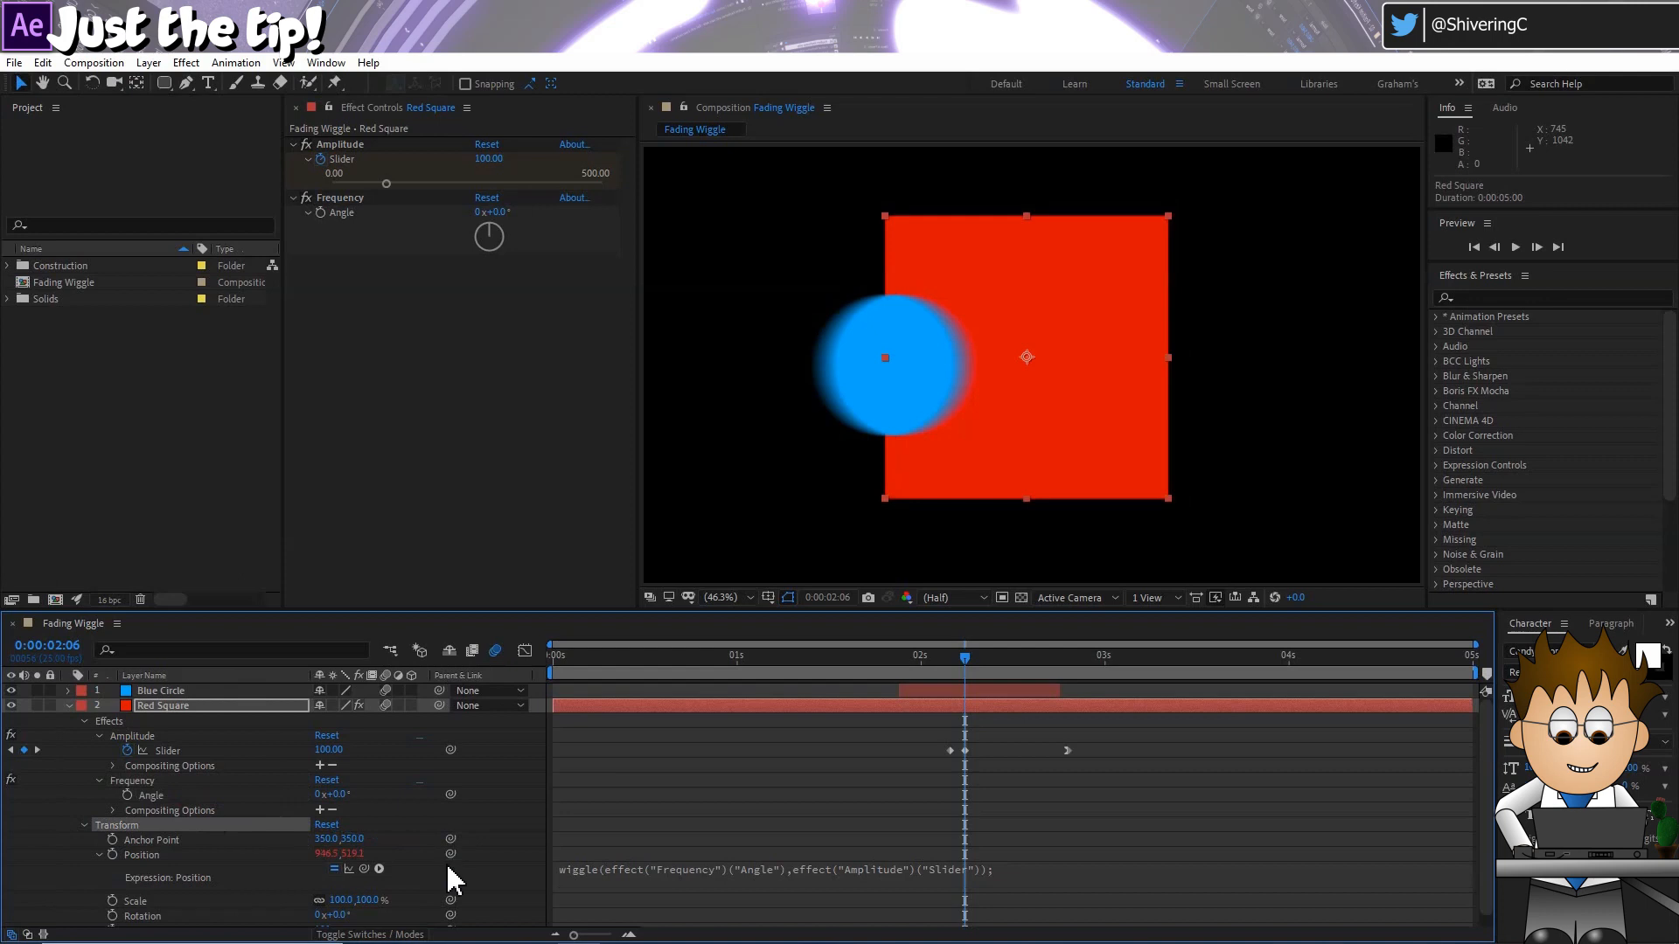
- Hide the Parent & Link column in the timeline, then show it again
{"action": "right_click", "coordinate": [258, 673]}
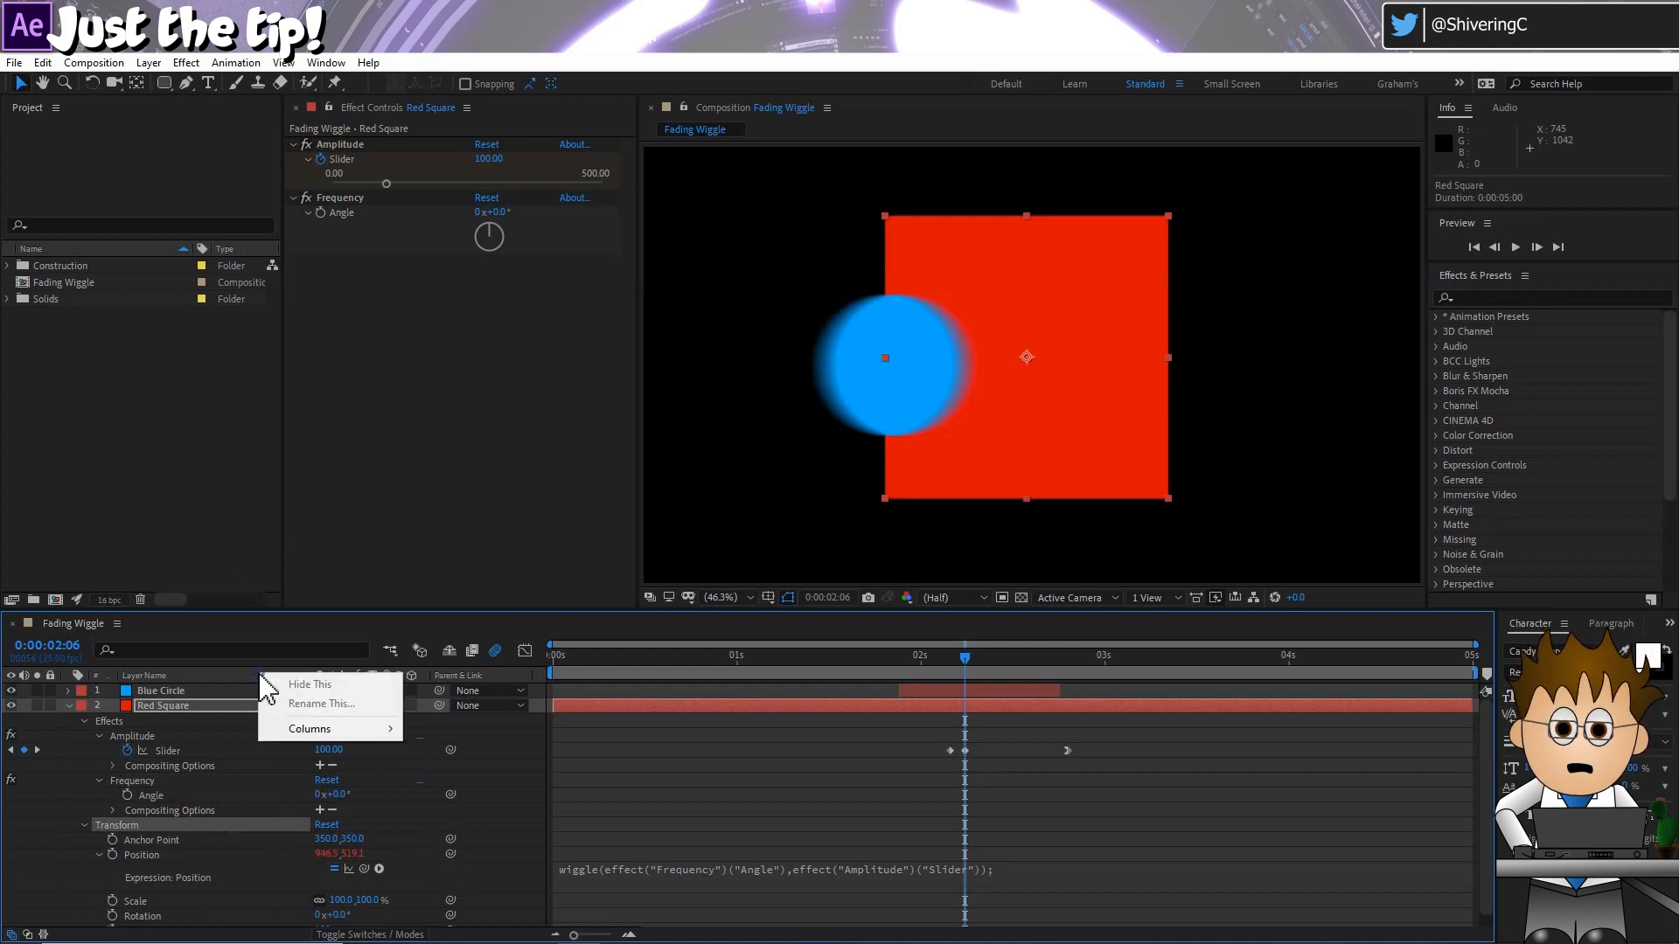
{"action": "mouse_move", "coordinate": [343, 732]}
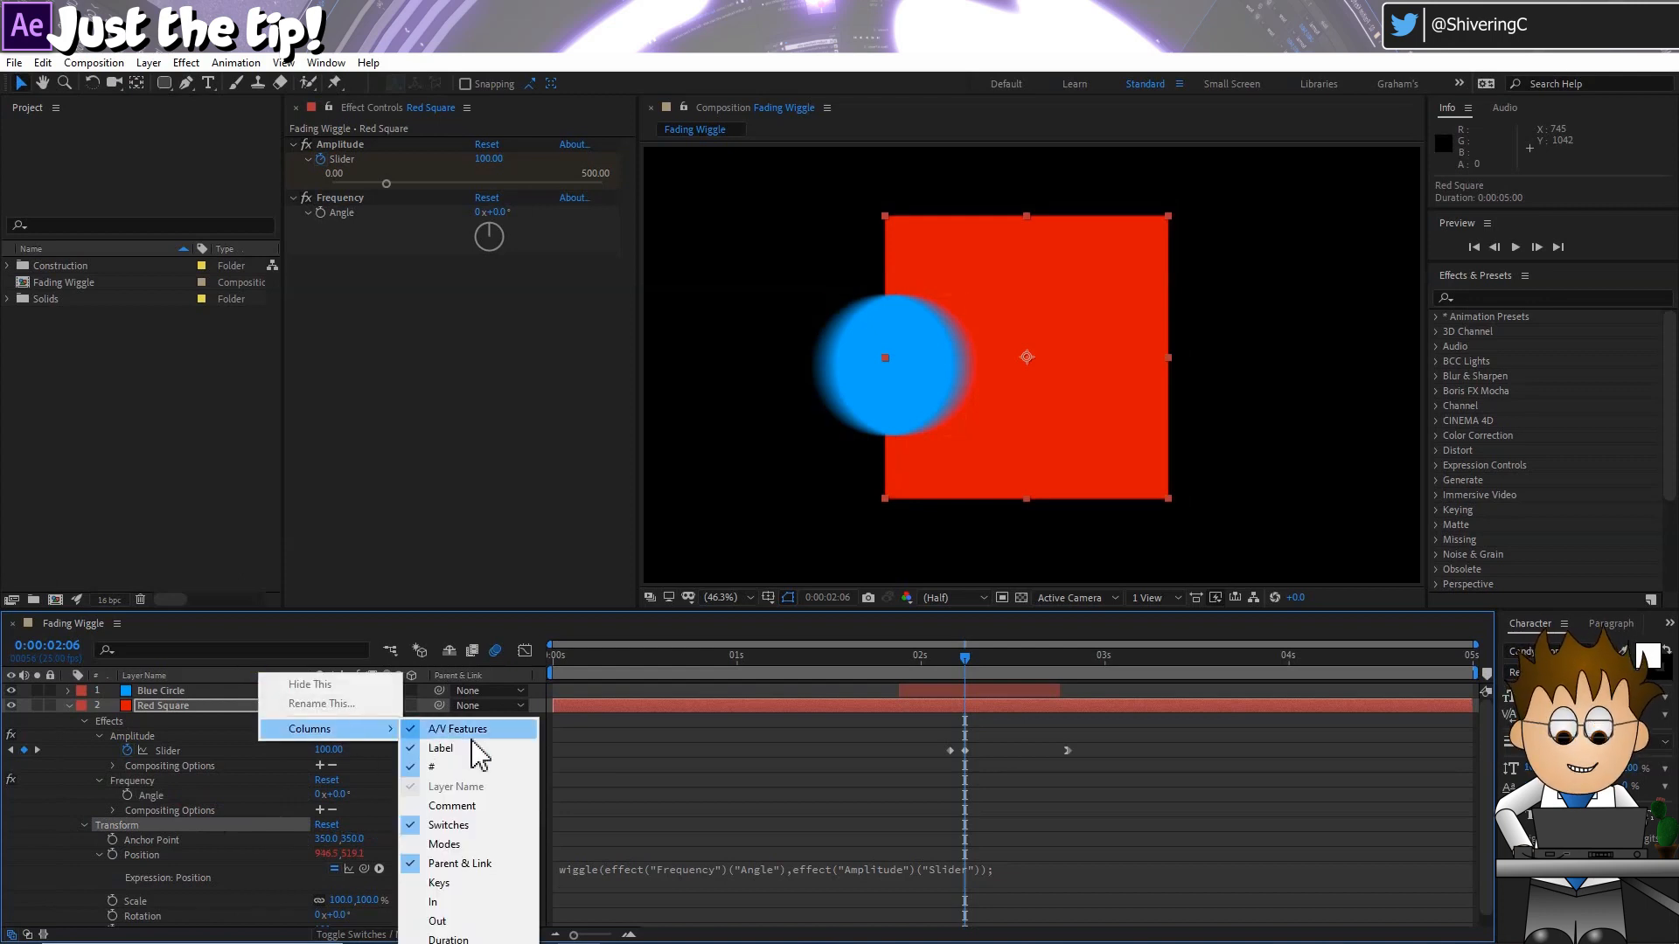
{"action": "left_click", "coordinate": [484, 863]}
{"action": "key", "text": "ctrl+z"}
{"action": "right_click", "coordinate": [241, 677]}
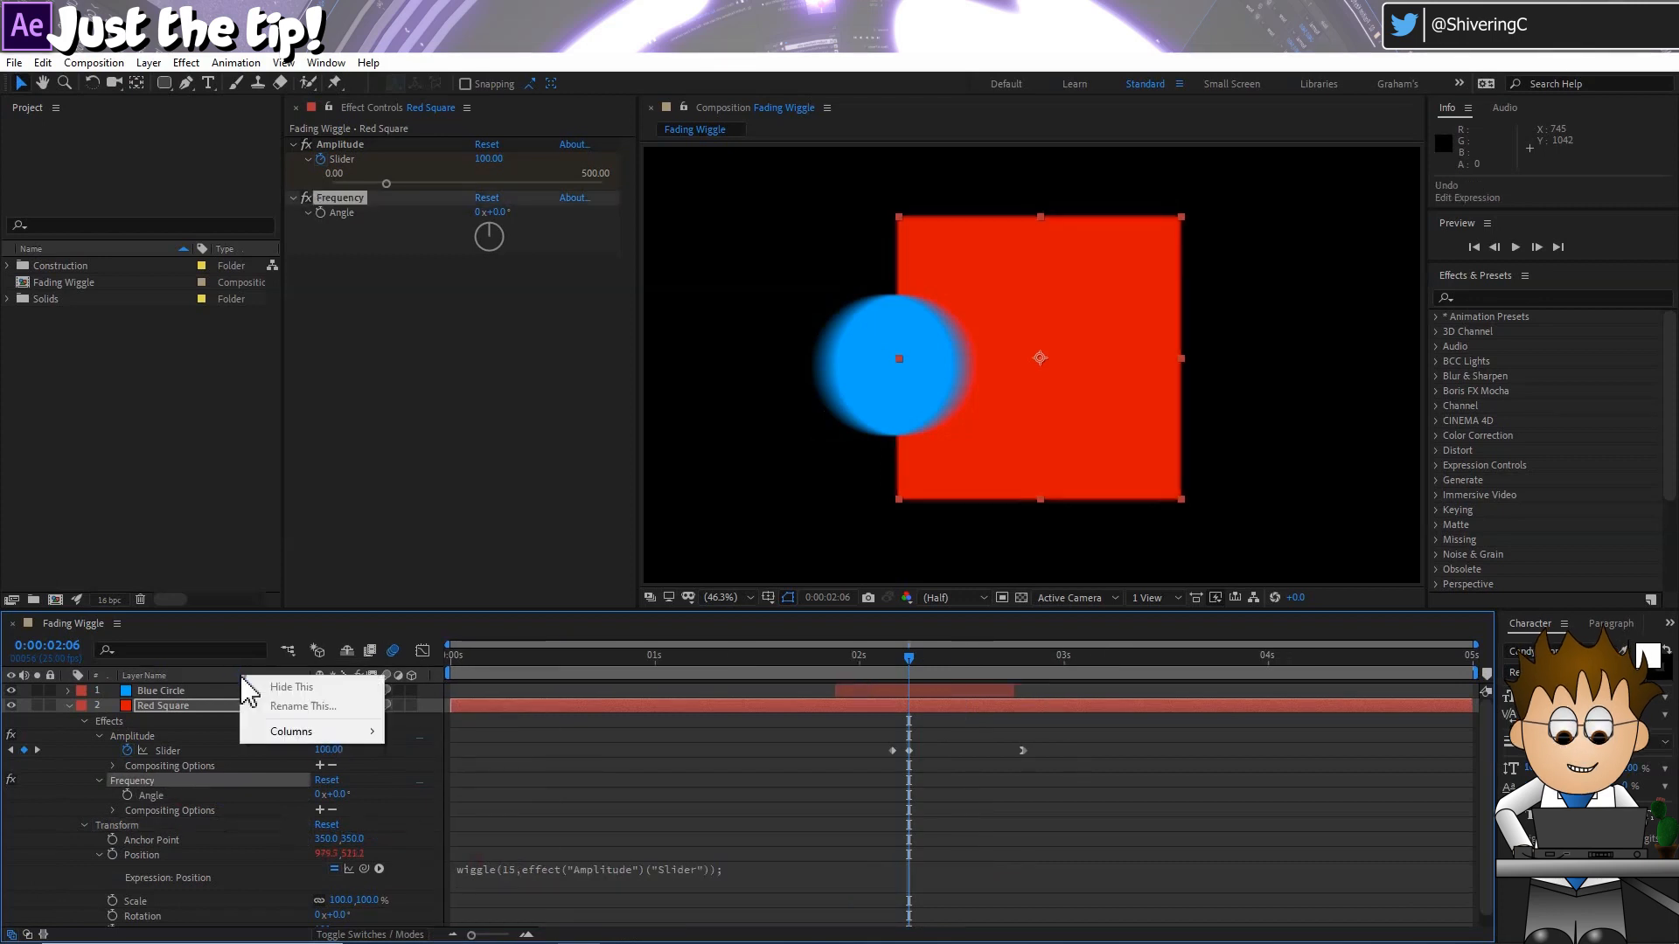
{"action": "mouse_move", "coordinate": [296, 731]}
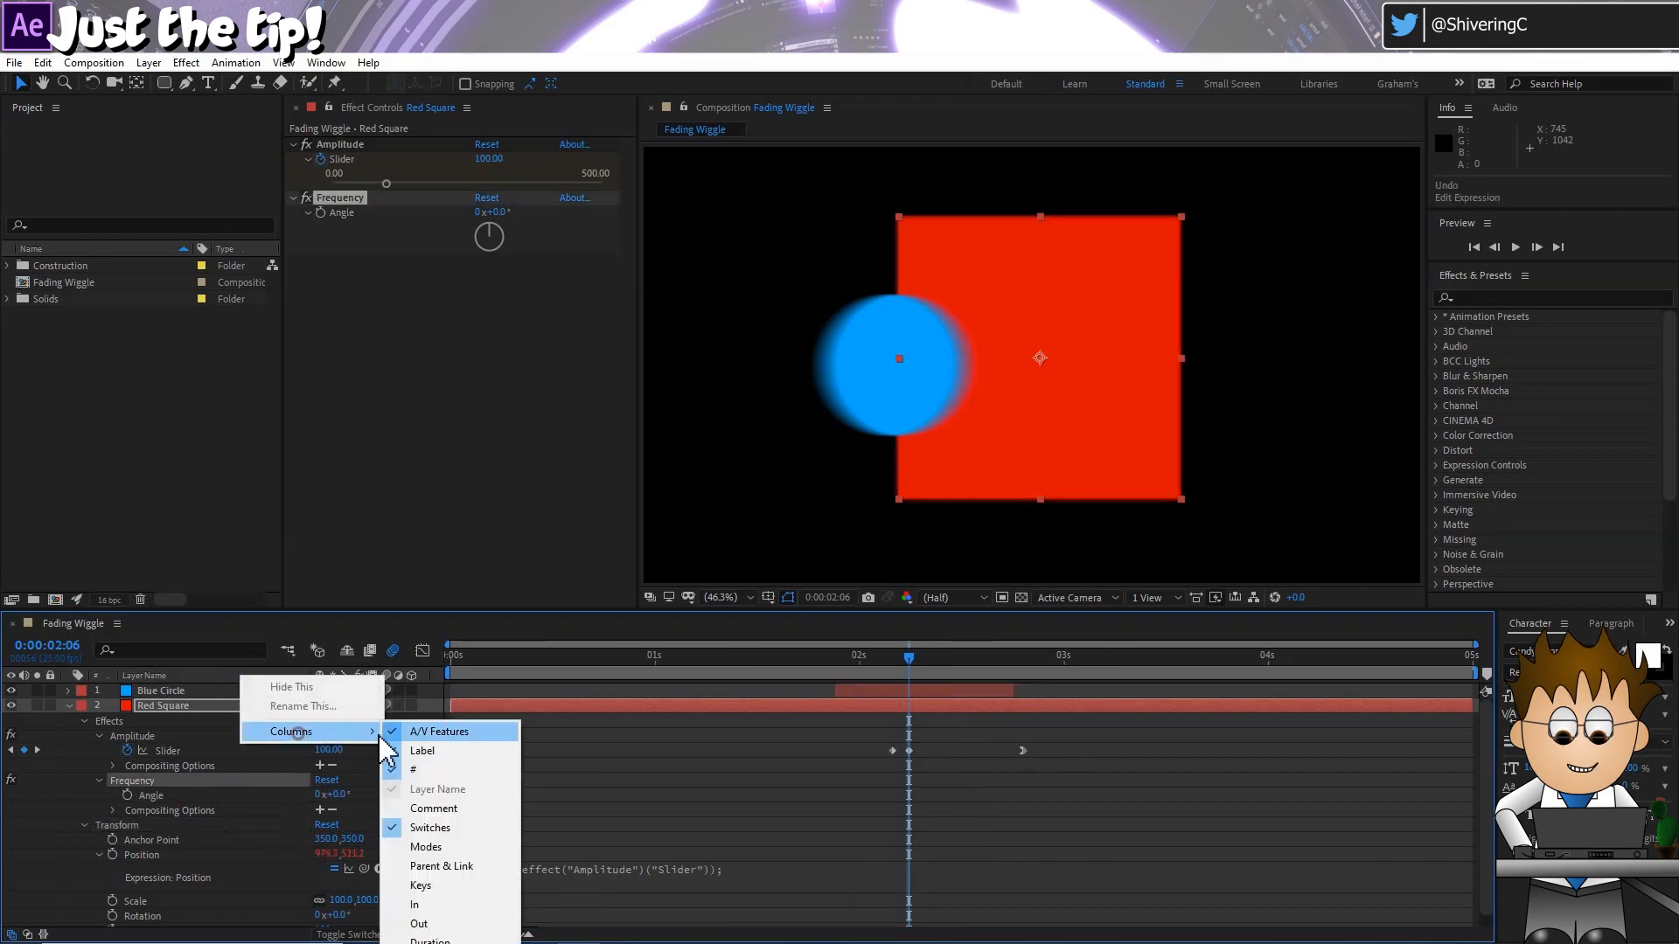
{"action": "left_click", "coordinate": [454, 865]}
- Set the Frequency control's Angle to 34° and preview the impact wiggle from 0:00:01:17
{"action": "left_click_drag", "start_coordinate": [940, 669], "coordinate": [722, 663]}
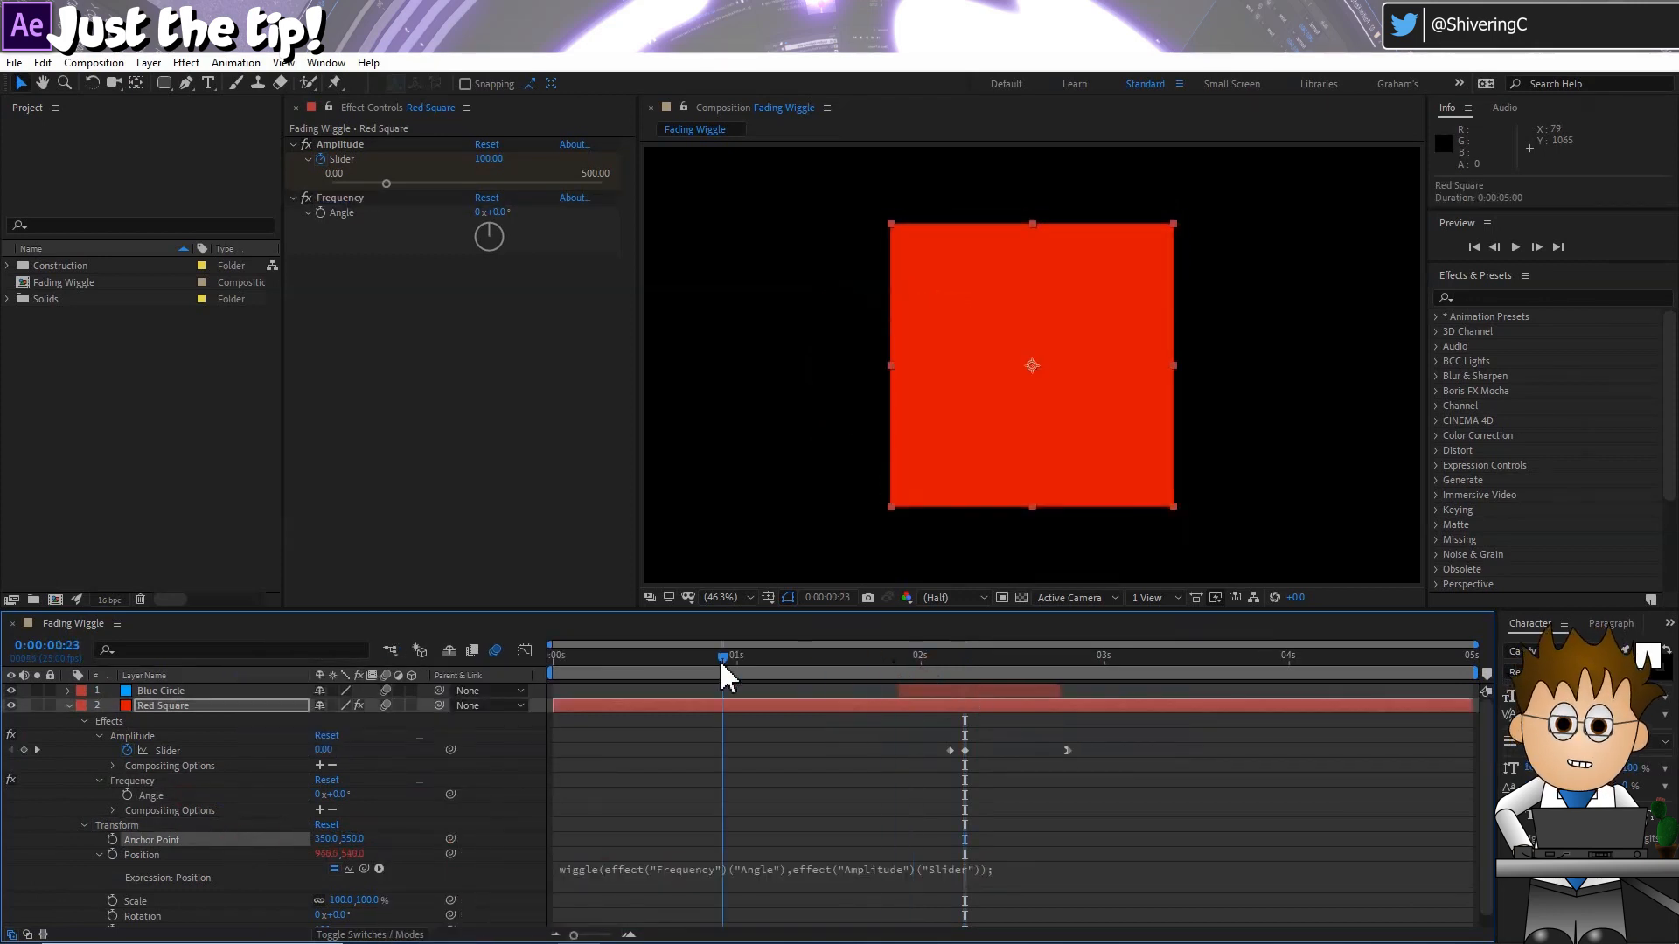
{"action": "key", "text": "space"}
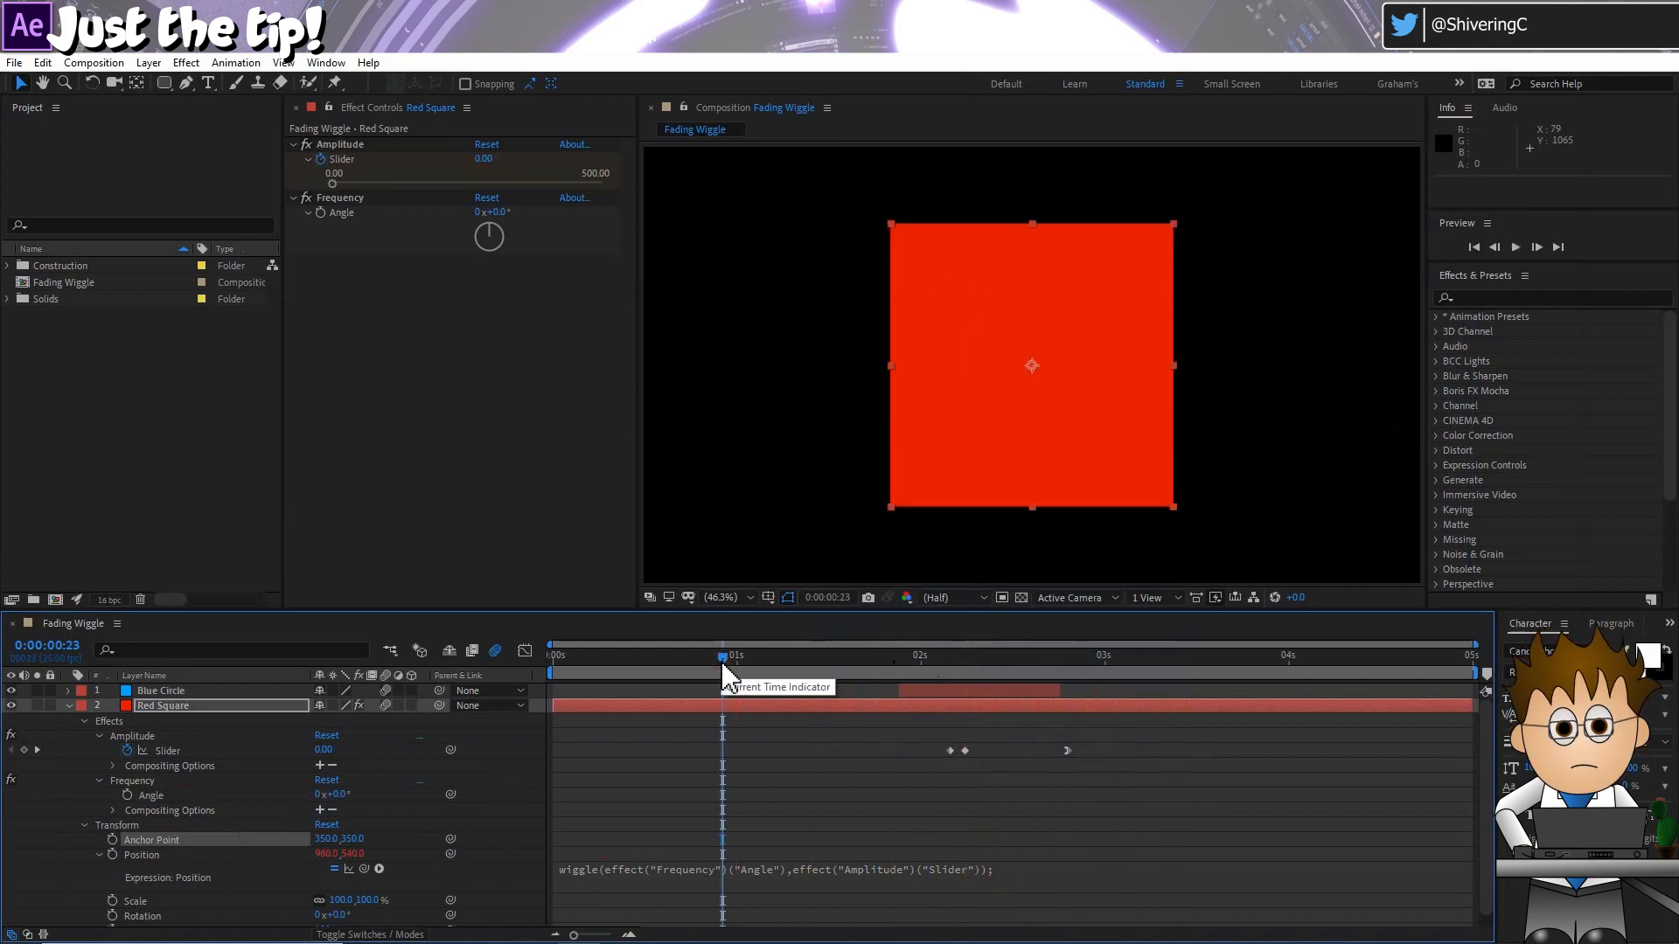
{"action": "left_click", "coordinate": [839, 667]}
{"action": "left_click_drag", "start_coordinate": [868, 674], "coordinate": [951, 675]}
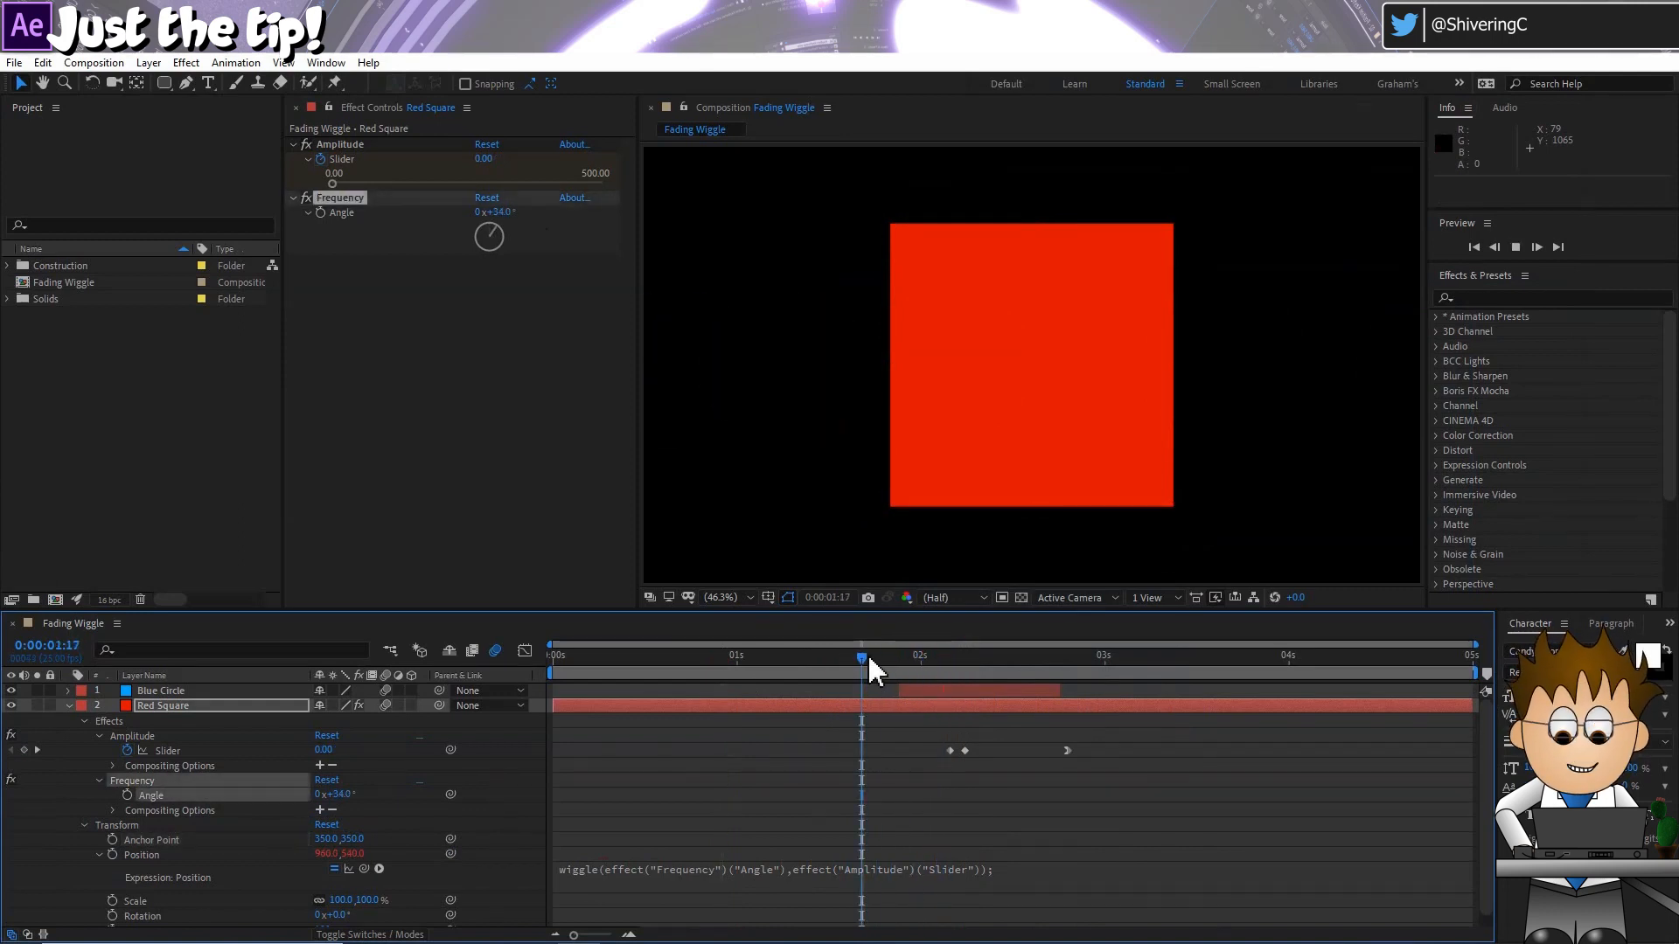
{"action": "key", "text": "space"}
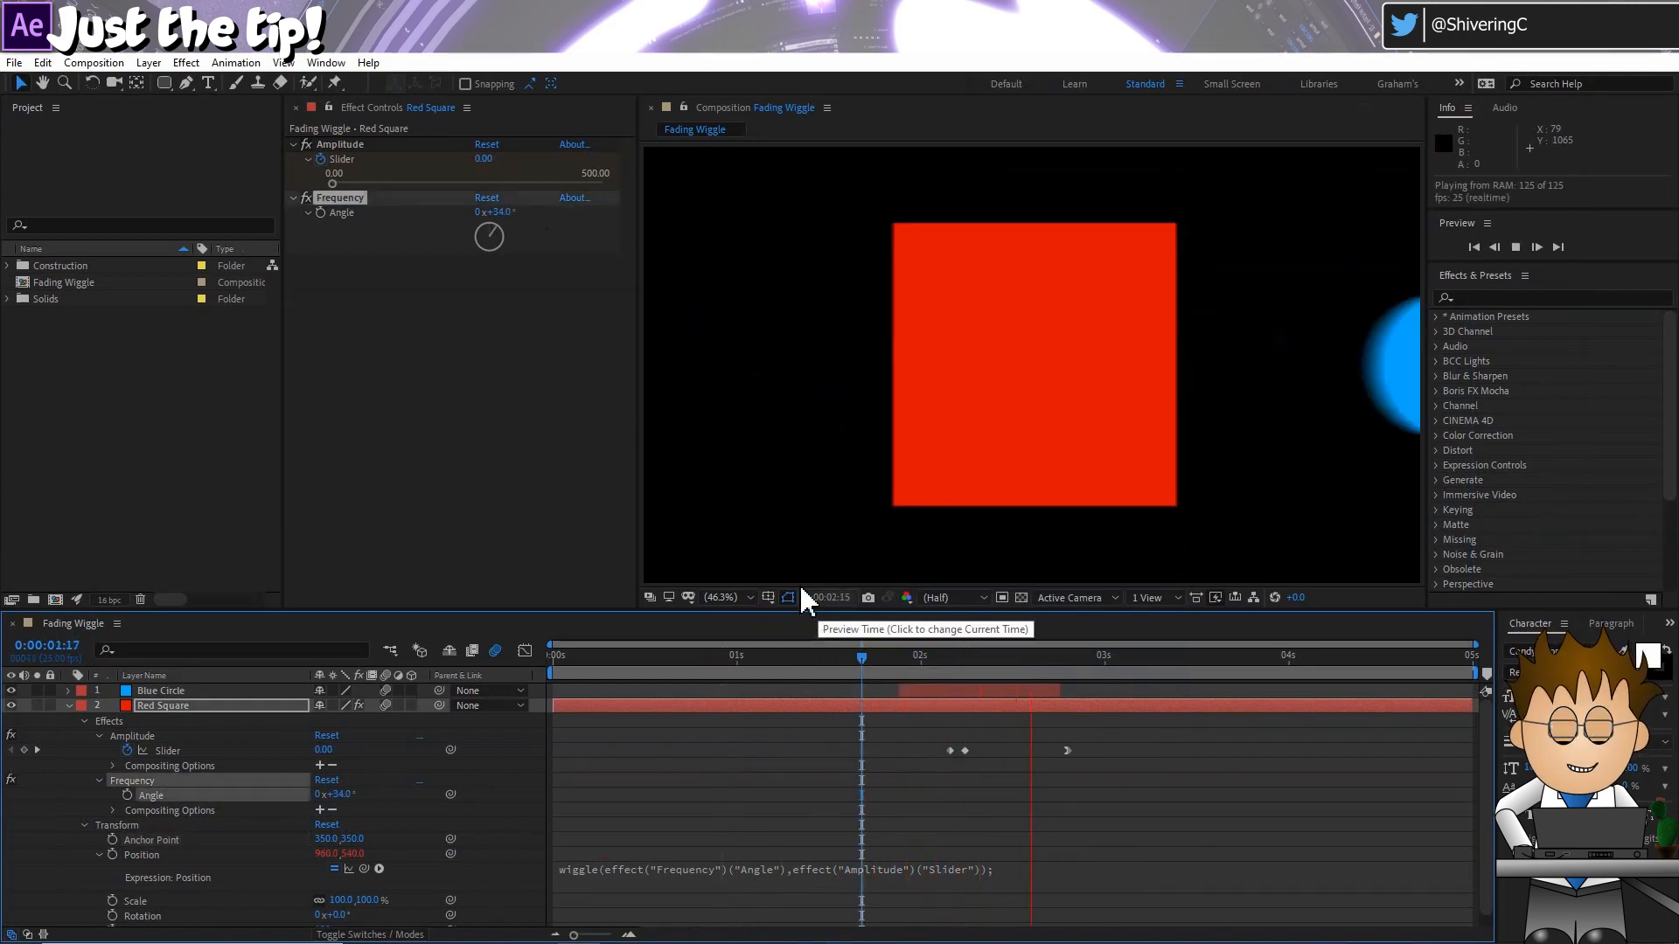
- Set the Frequency control's Angle to 15° and preview the wiggle from 0:00:01:17
{"action": "left_click", "coordinate": [500, 212]}
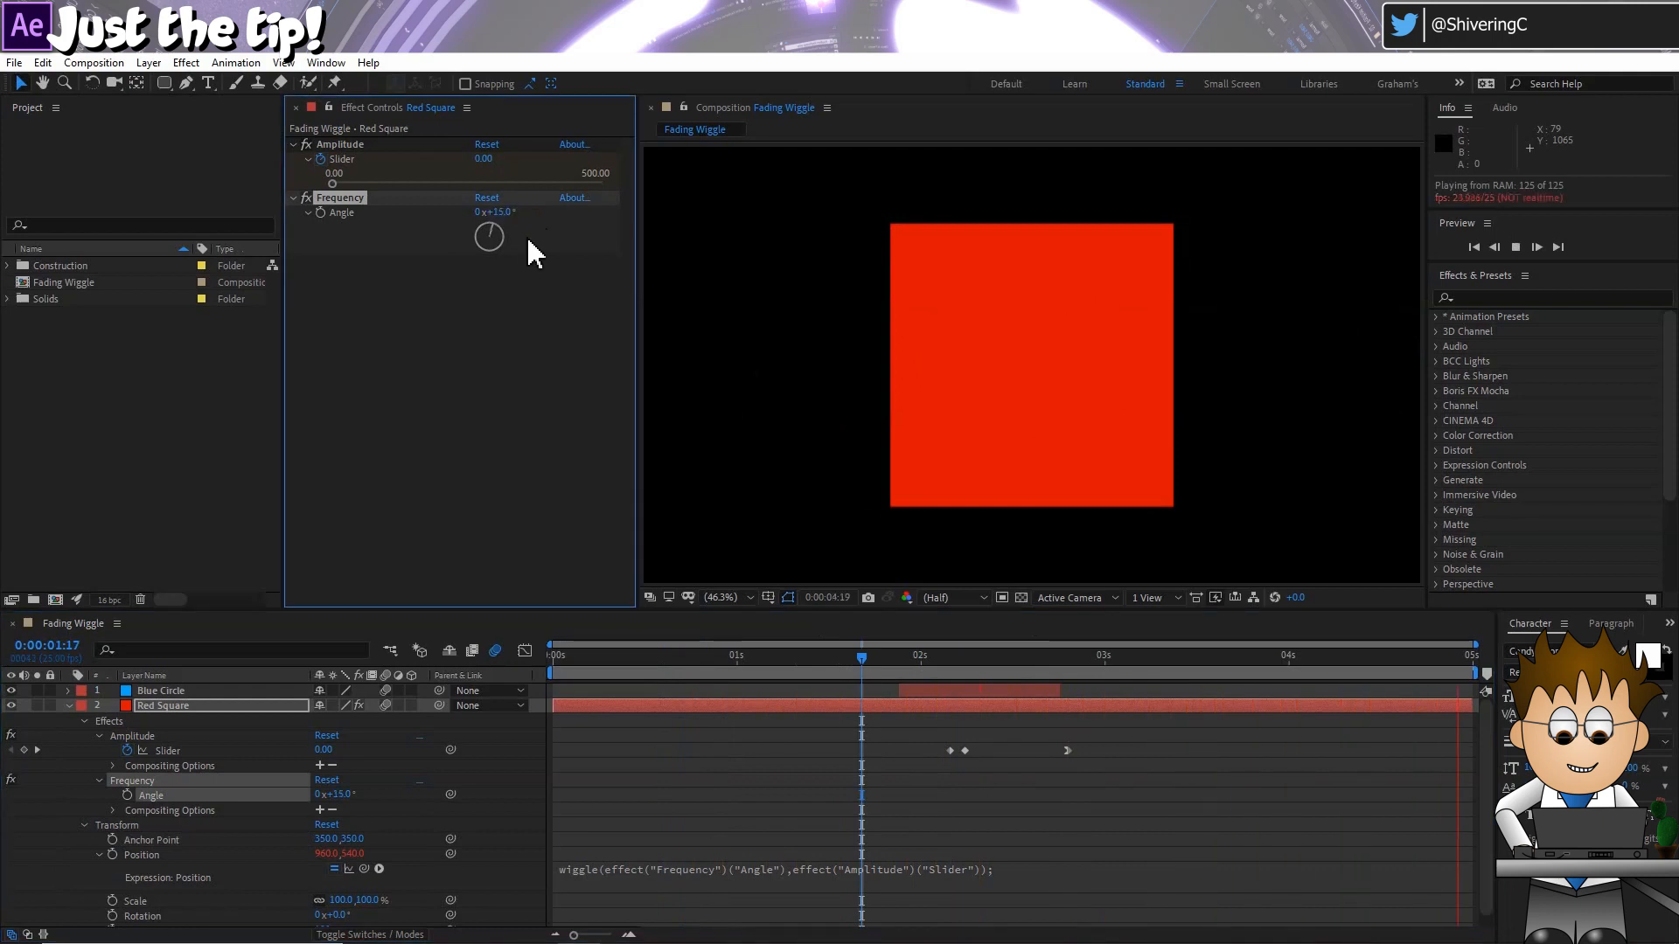
{"action": "left_click", "coordinate": [864, 660]}
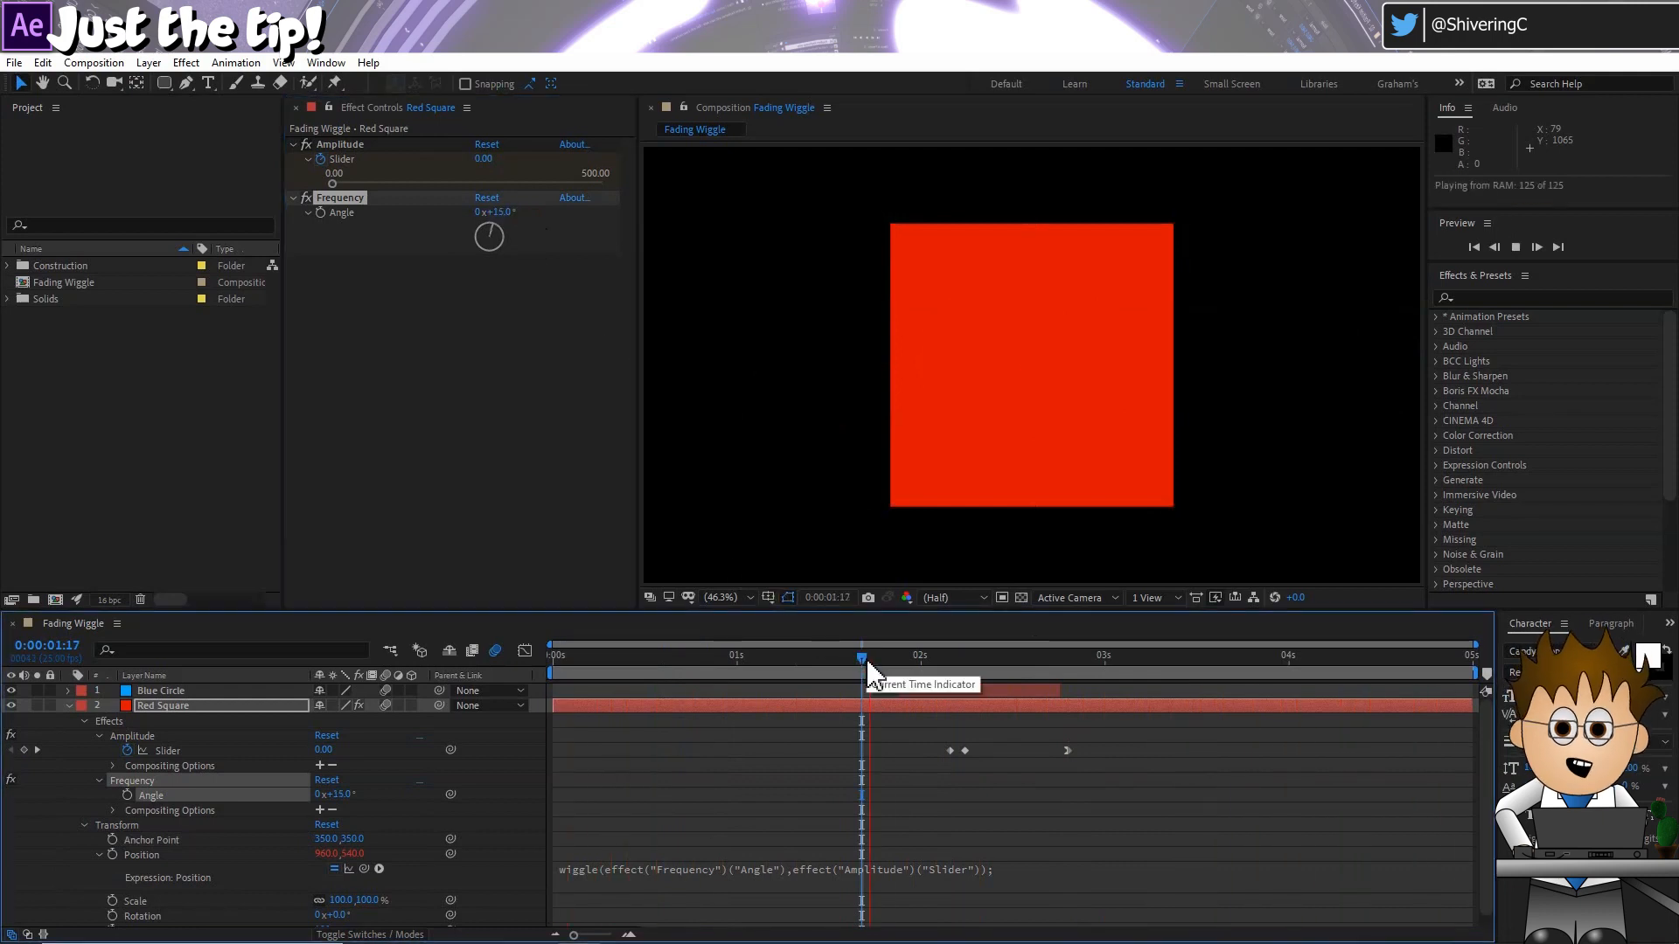
{"action": "key", "text": "space"}
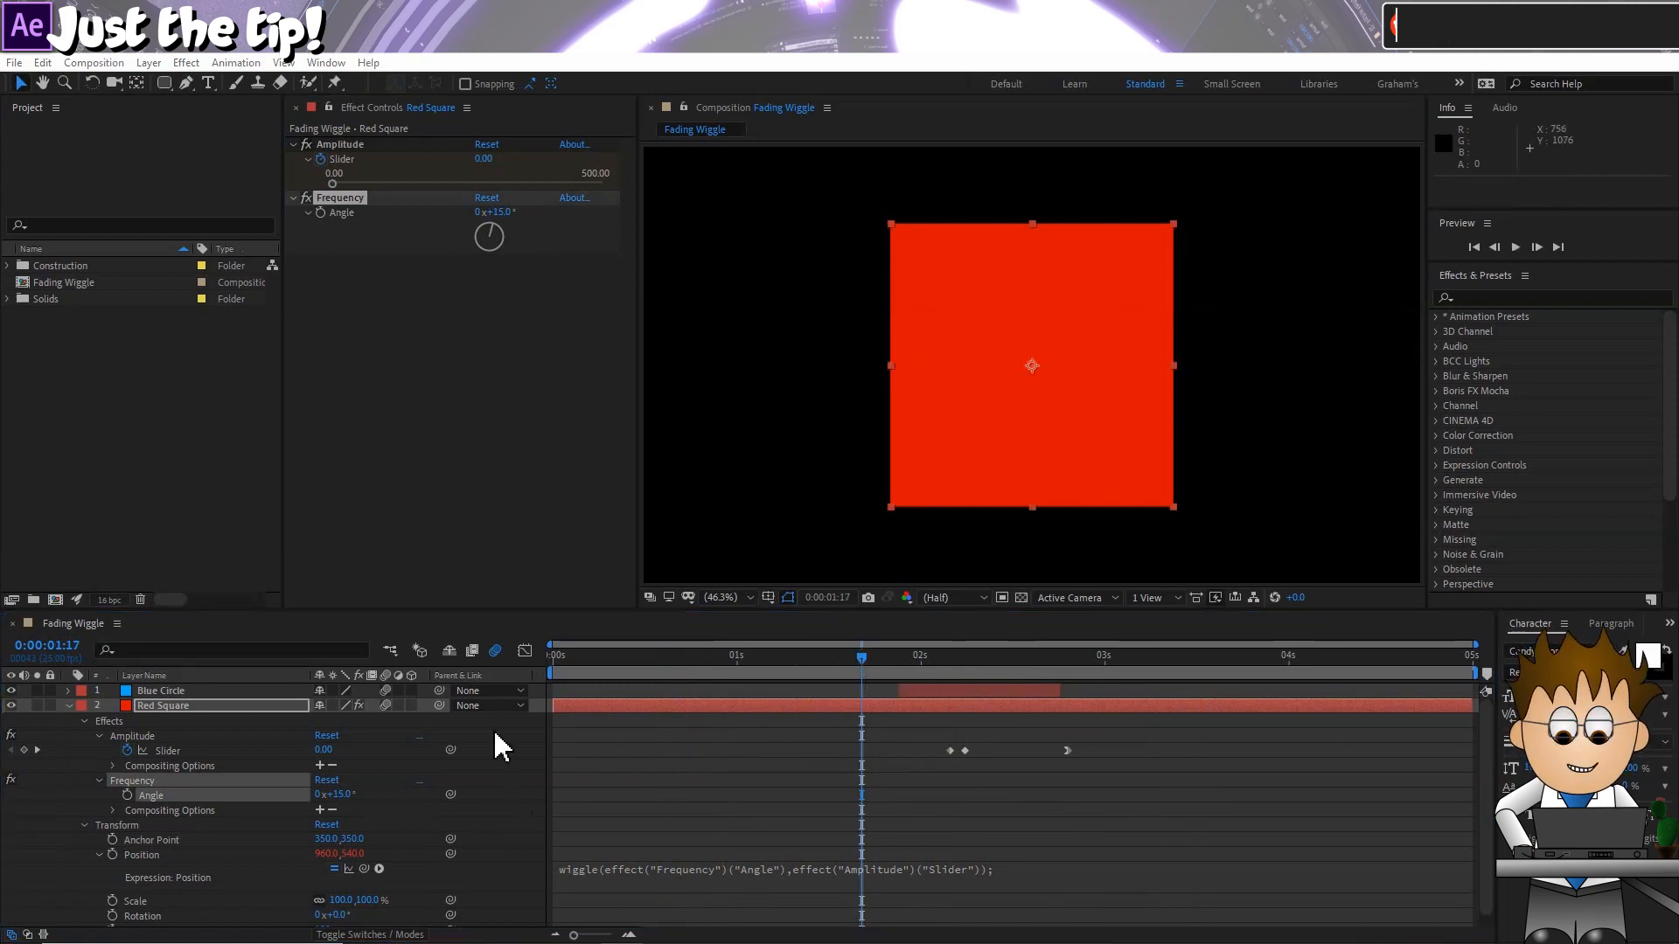
- Add the Distort Transform effect to the Red Square layer
{"action": "left_click", "coordinate": [185, 62]}
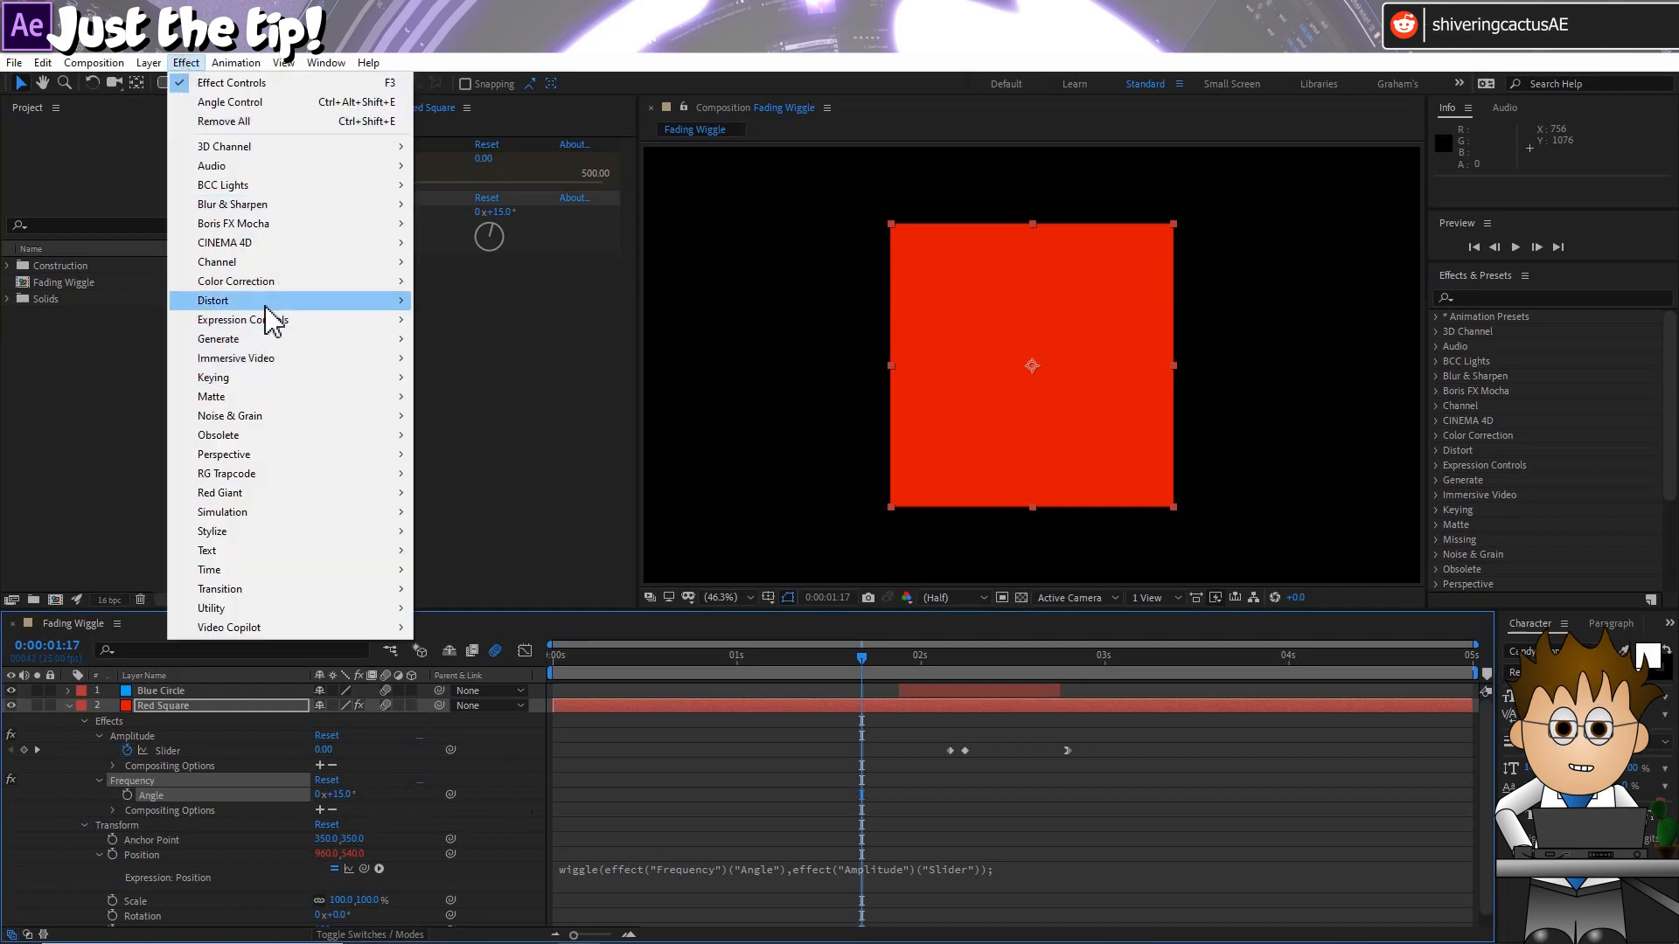
{"action": "mouse_move", "coordinate": [264, 302]}
{"action": "left_click", "coordinate": [464, 869]}
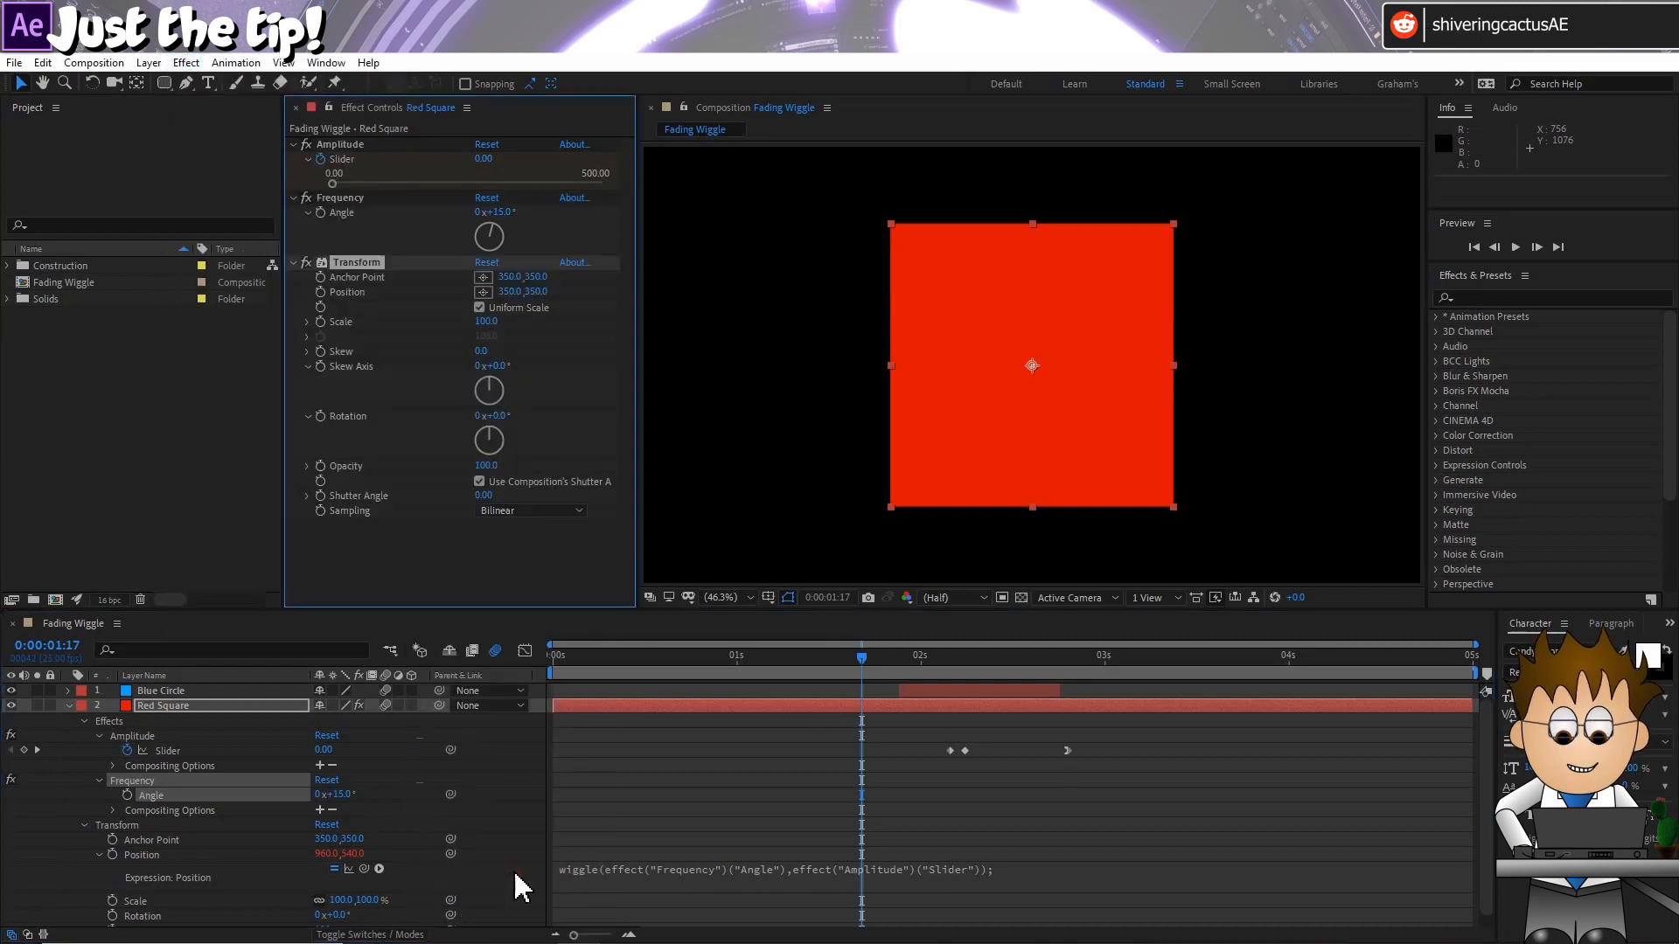
- Copy the wiggle expression from the layer's own Position and apply it as the expression of the Transform effect's Position
{"action": "scroll", "coordinate": [262, 839], "scroll_direction": "down", "scroll_amount": 1}
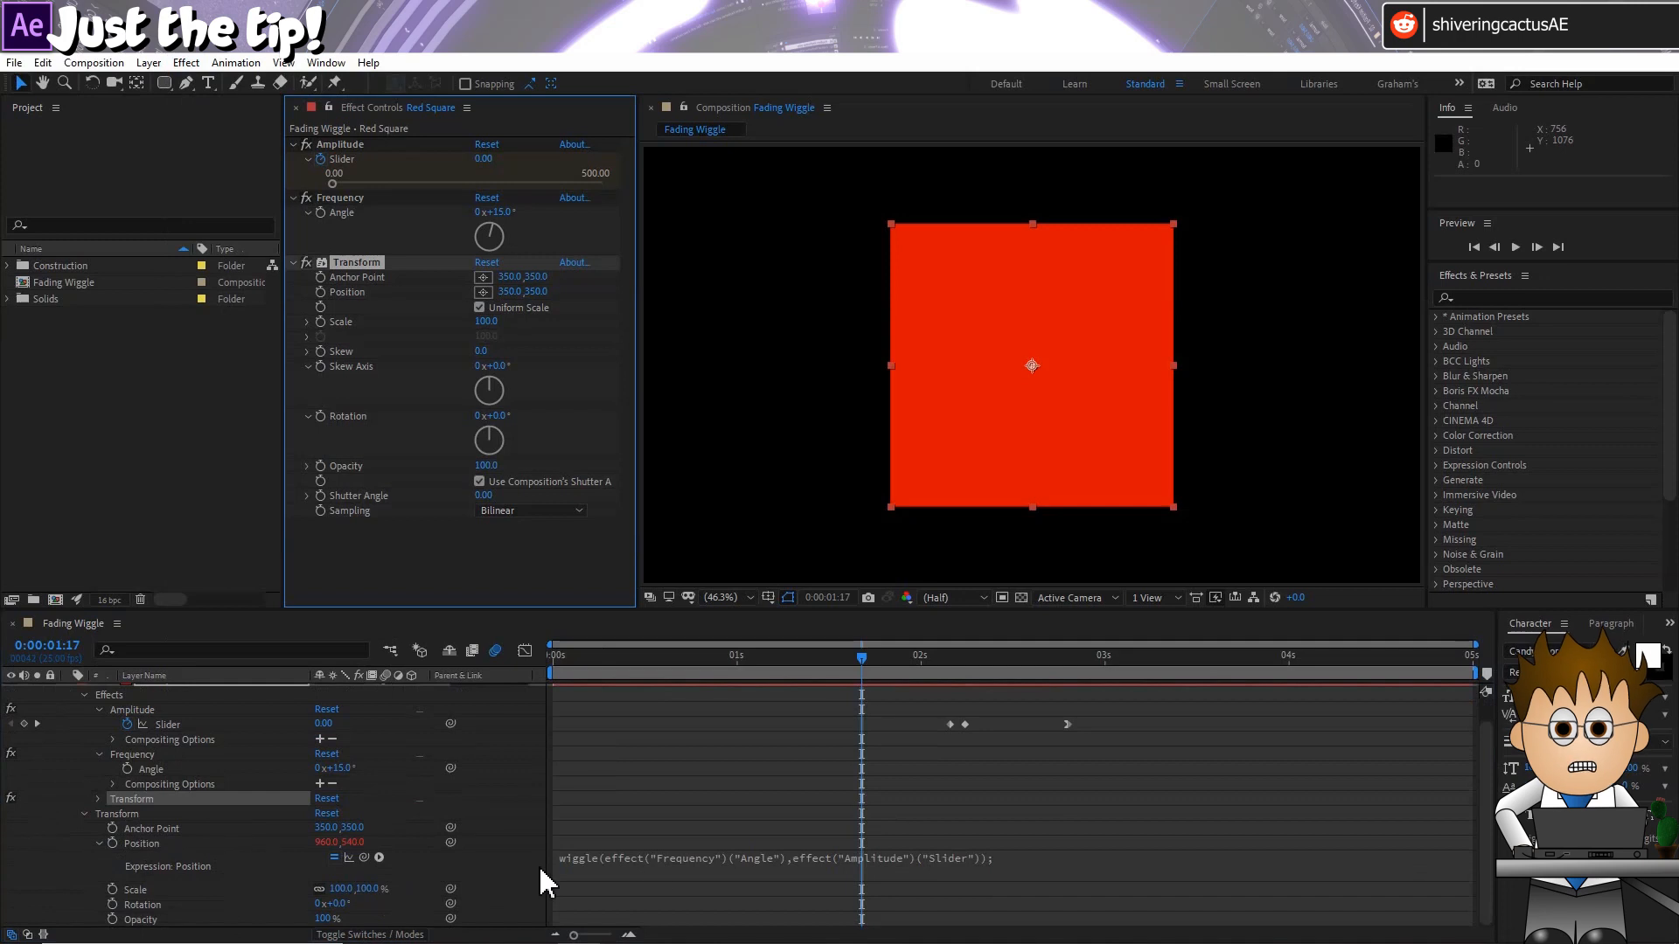
{"action": "left_click", "coordinate": [658, 861]}
{"action": "key", "text": "ctrl+c"}
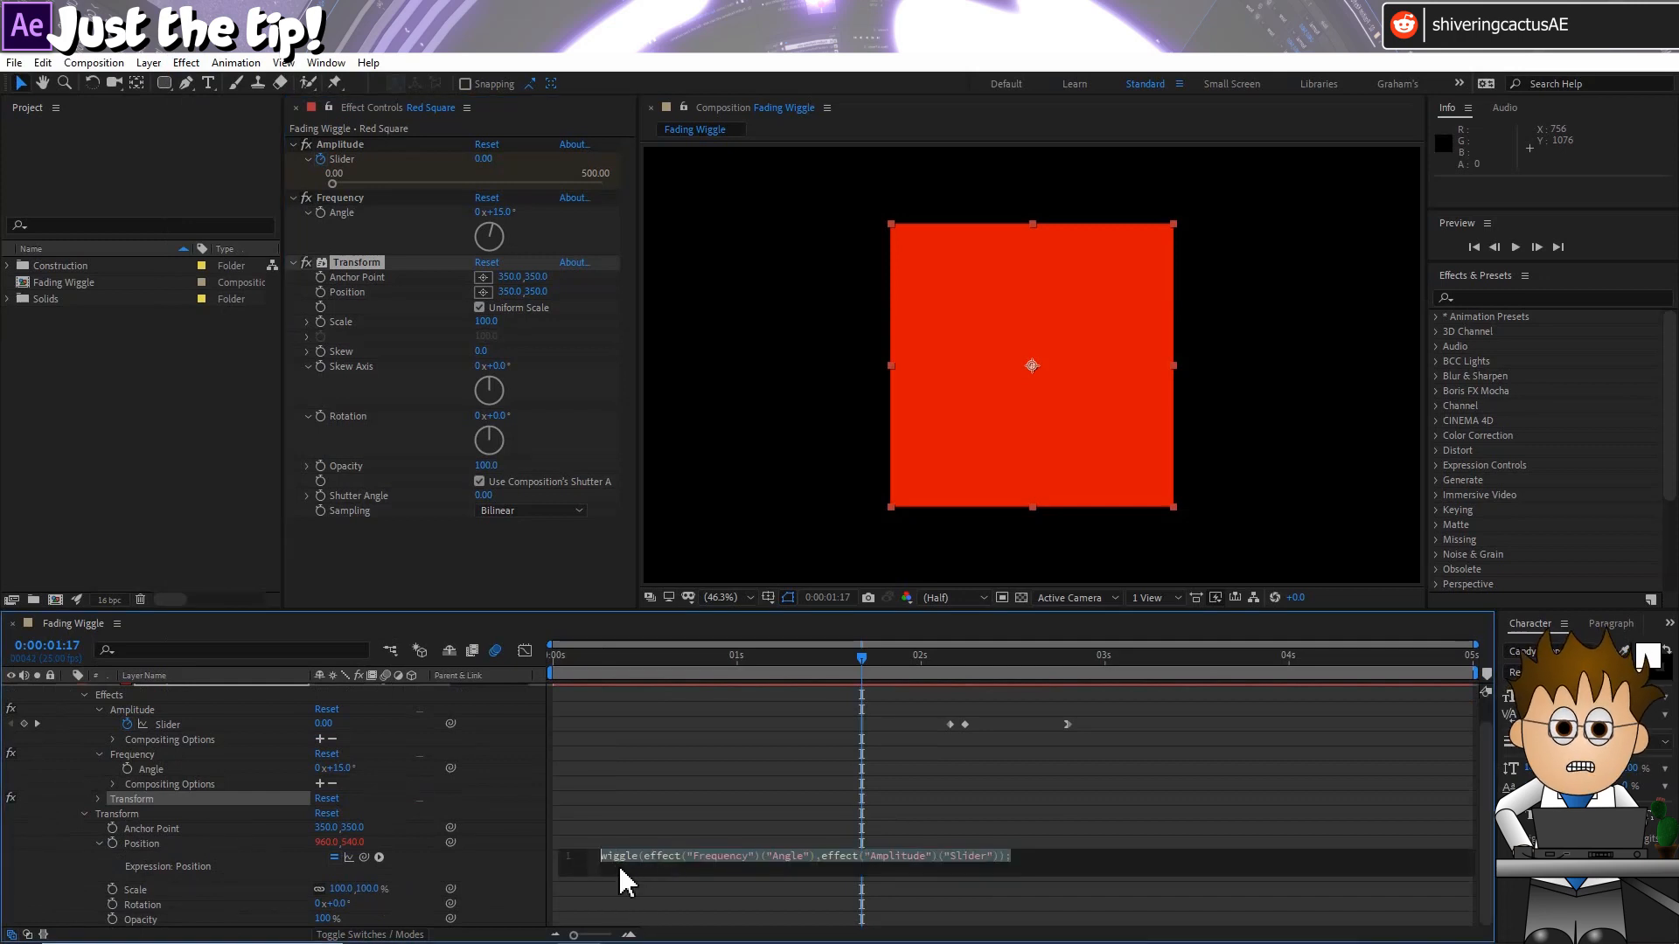
{"action": "left_click", "coordinate": [543, 869]}
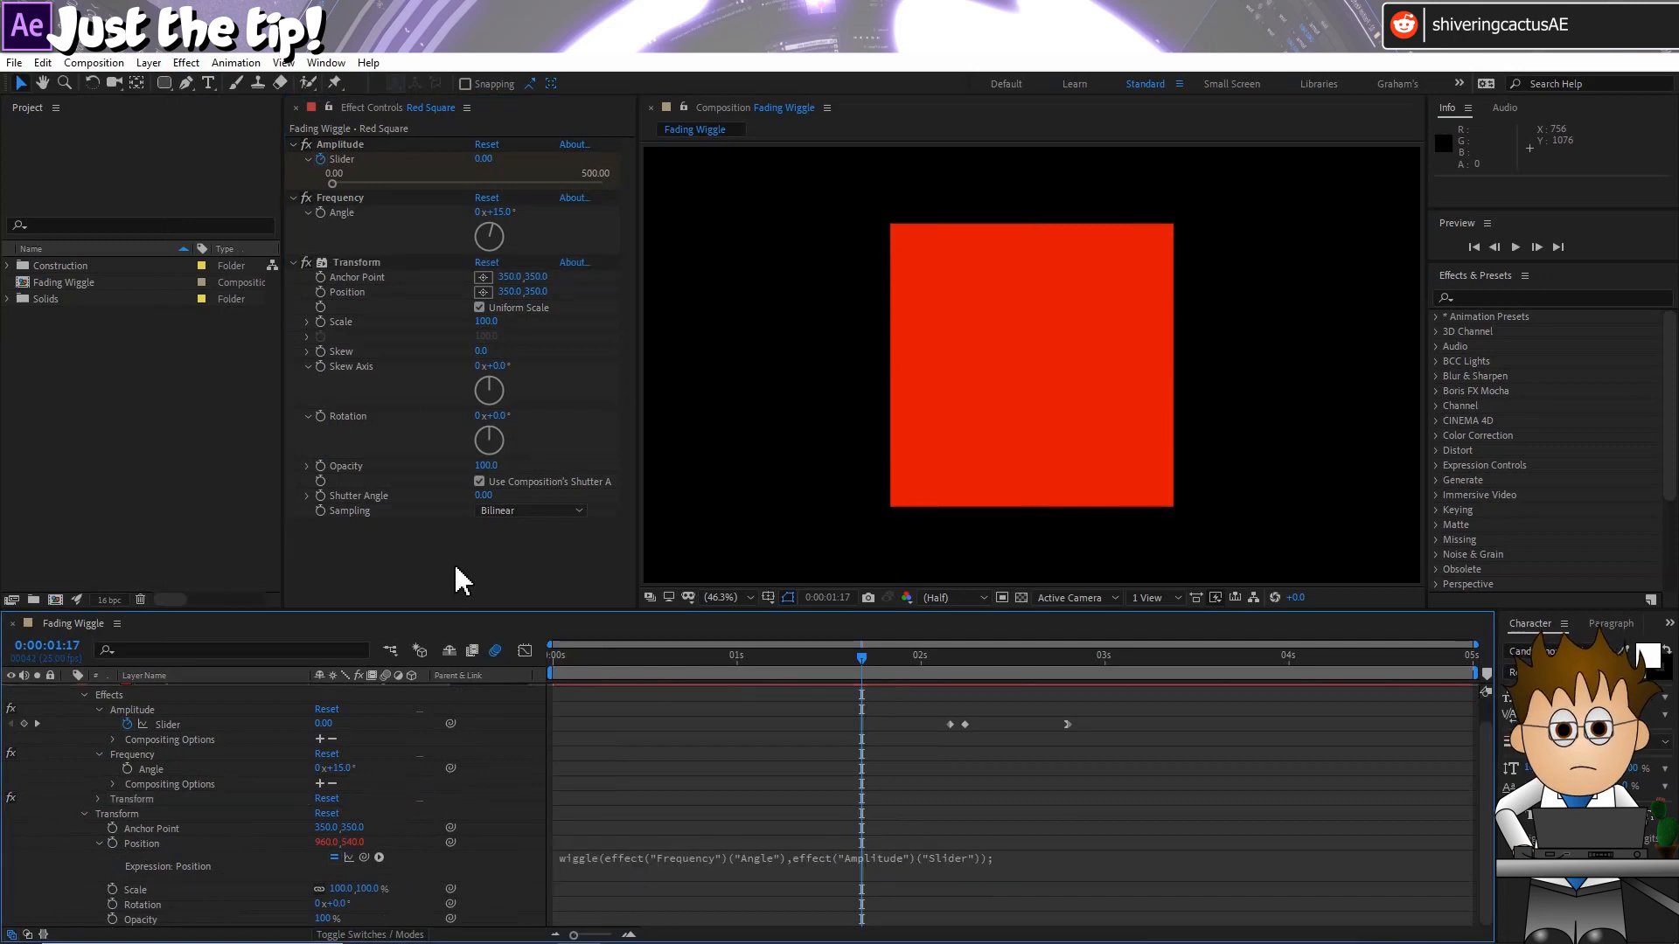
{"action": "left_click_drag", "start_coordinate": [321, 292], "coordinate": [322, 291]}
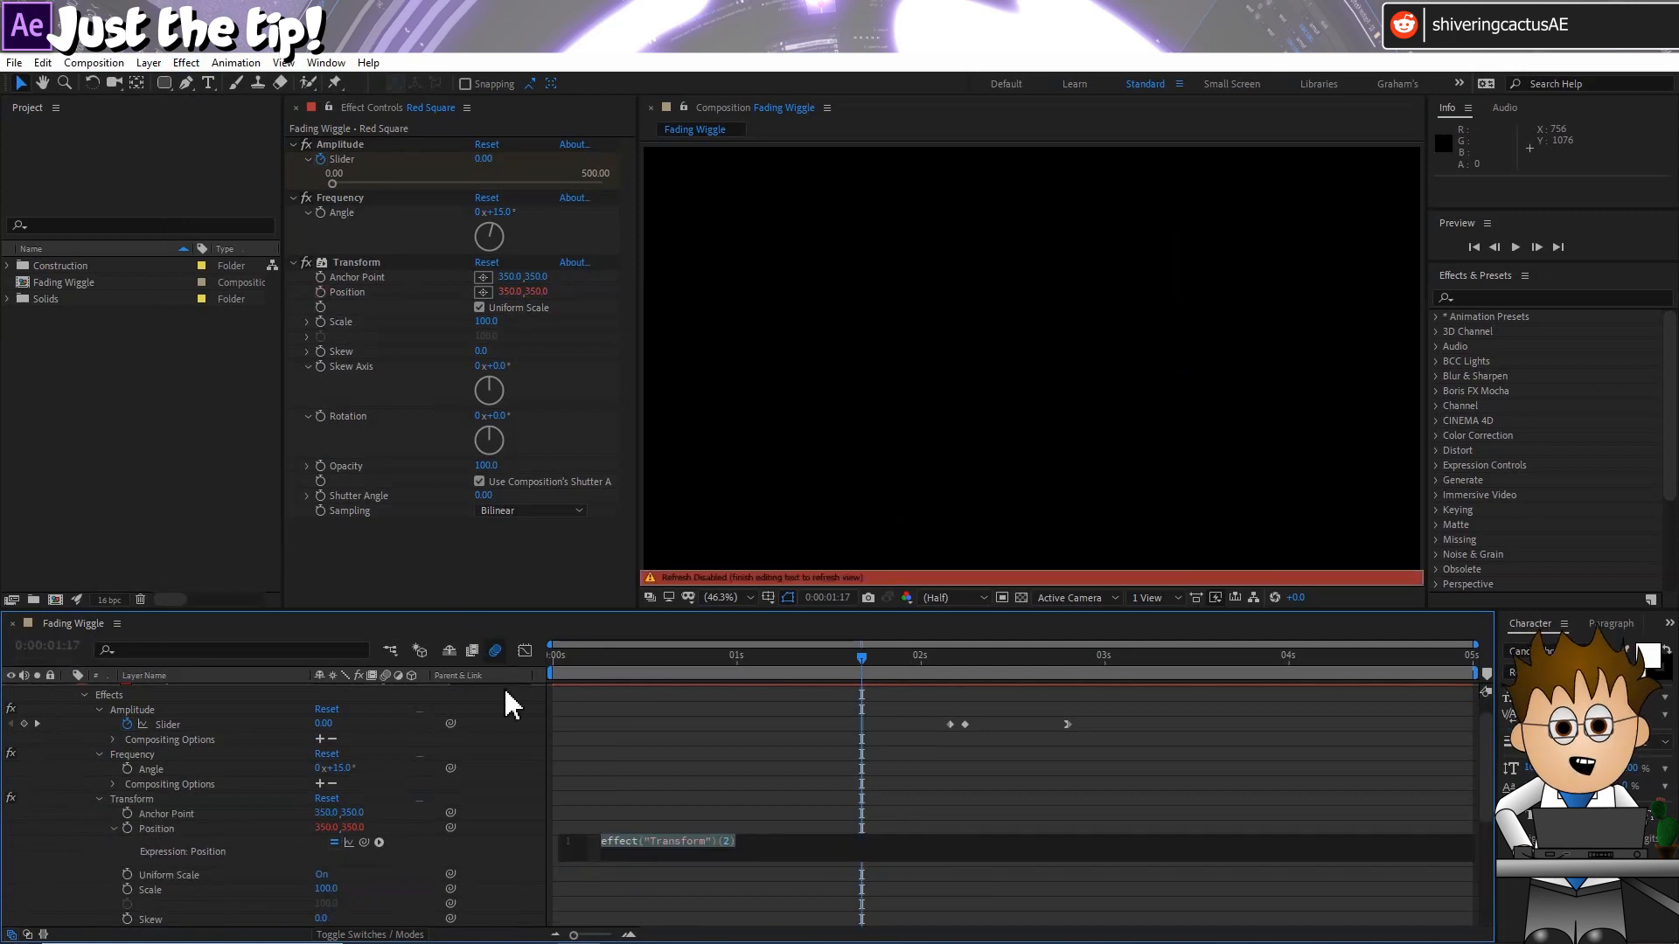
{"action": "key", "text": "ctrl+v"}
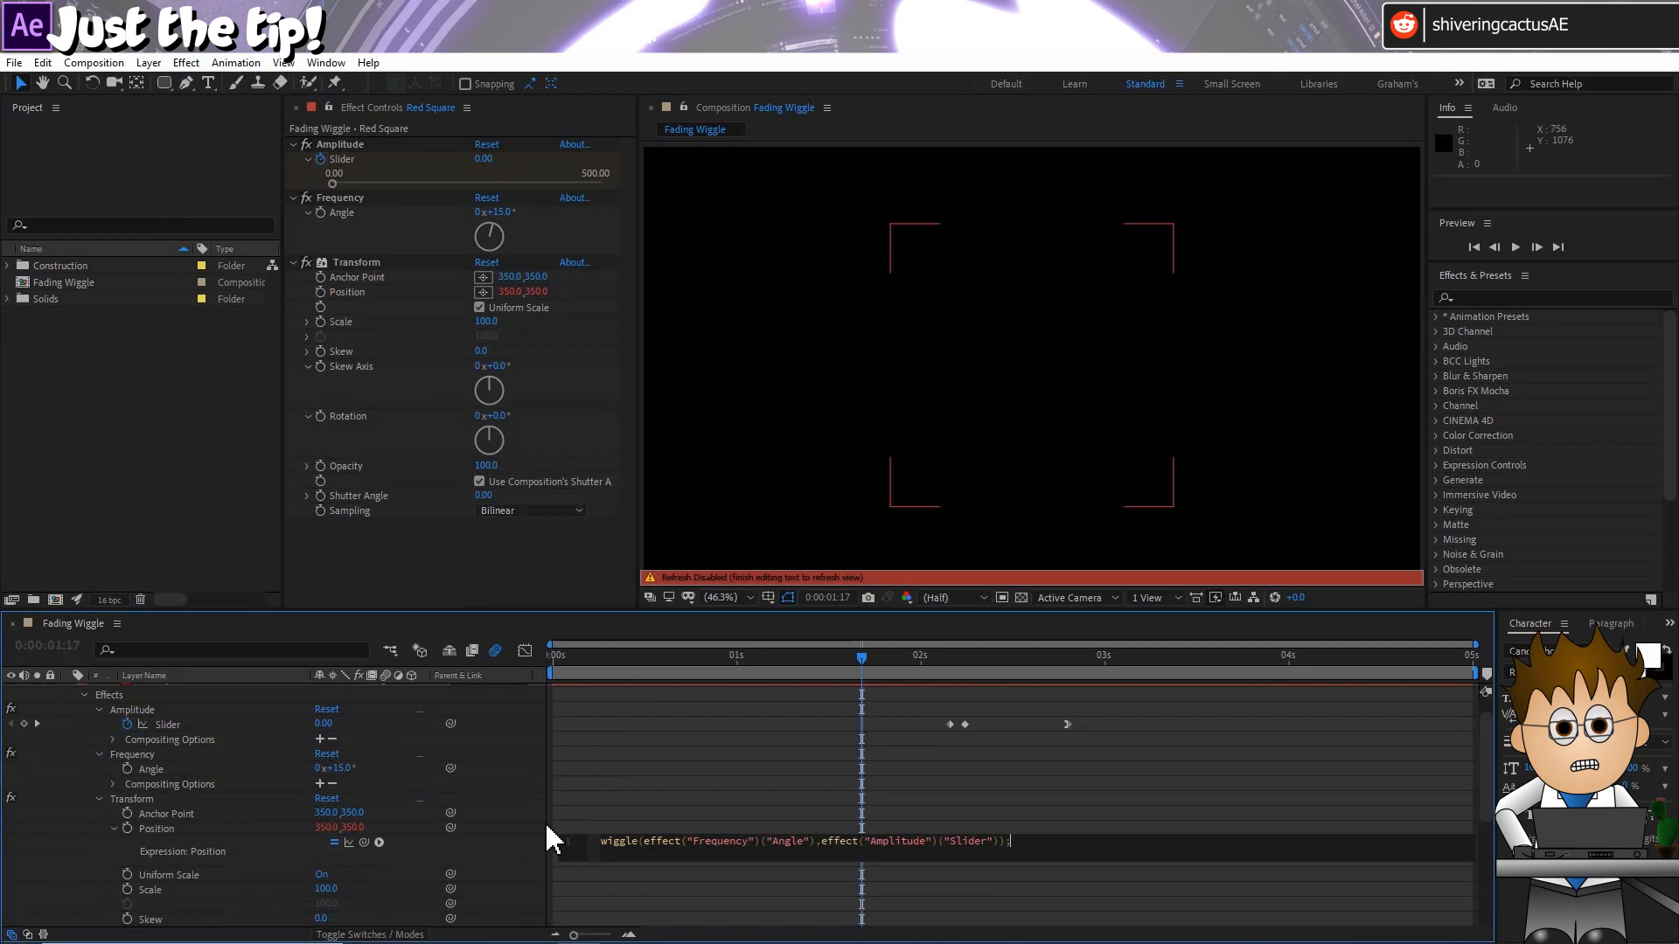
{"action": "left_click", "coordinate": [524, 861]}
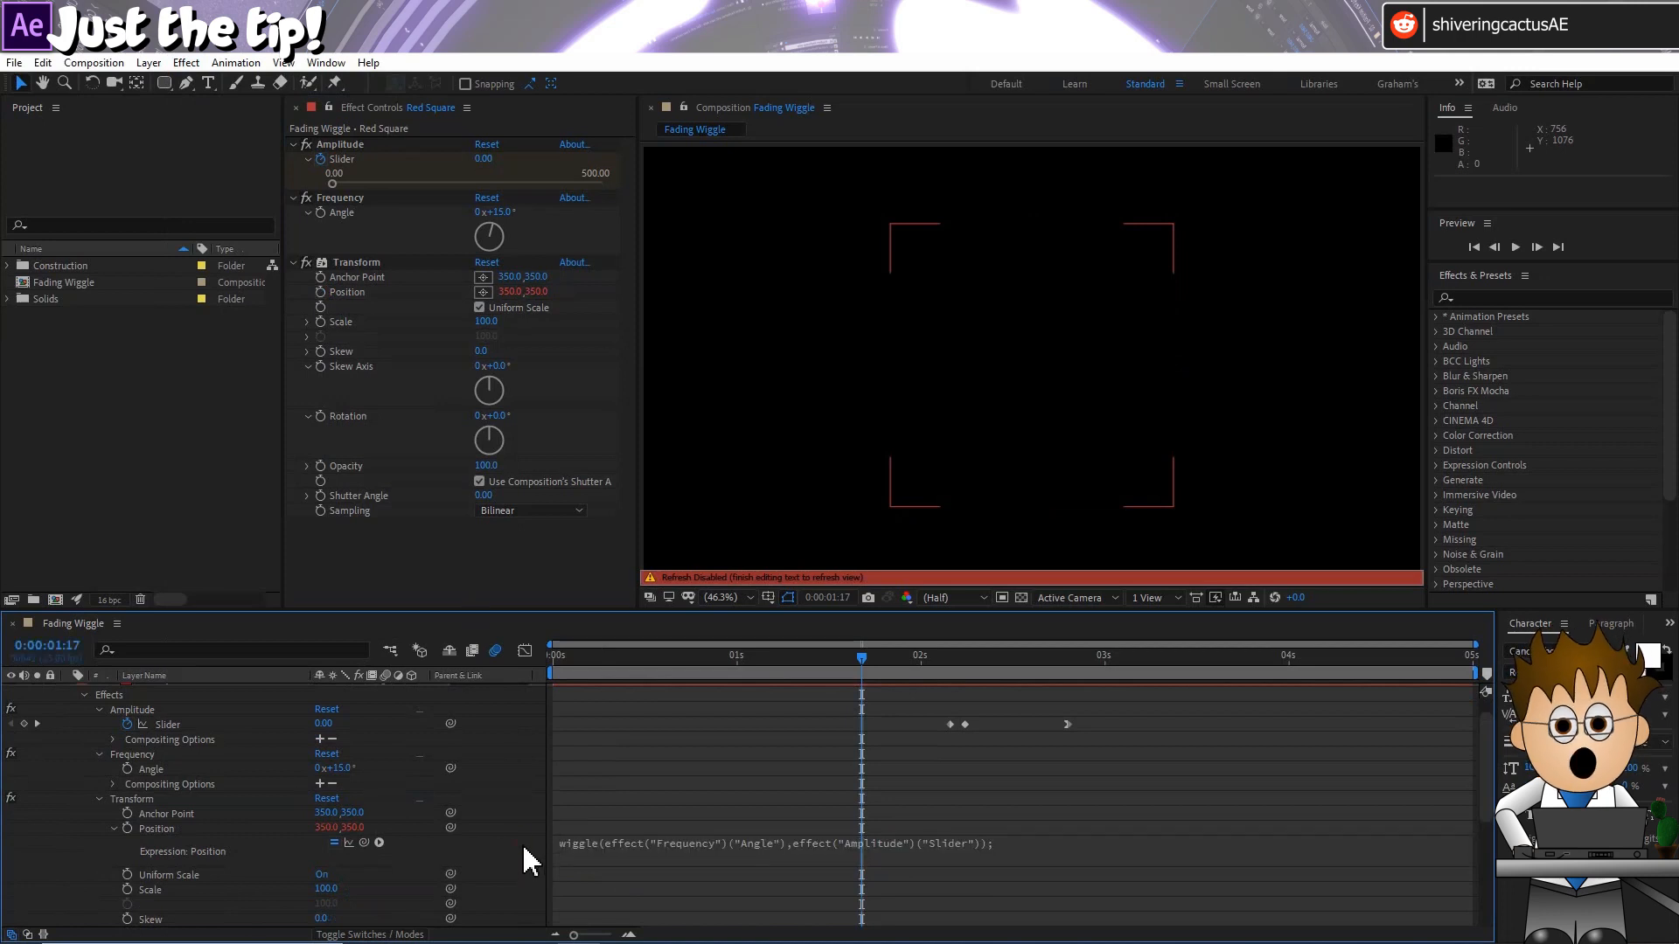
- Remove the wiggle expression from the Red Square layer's own Position, keeping the Transform effect's expression, and preview the animation
{"action": "scroll", "coordinate": [524, 857], "scroll_direction": "down", "scroll_amount": 5}
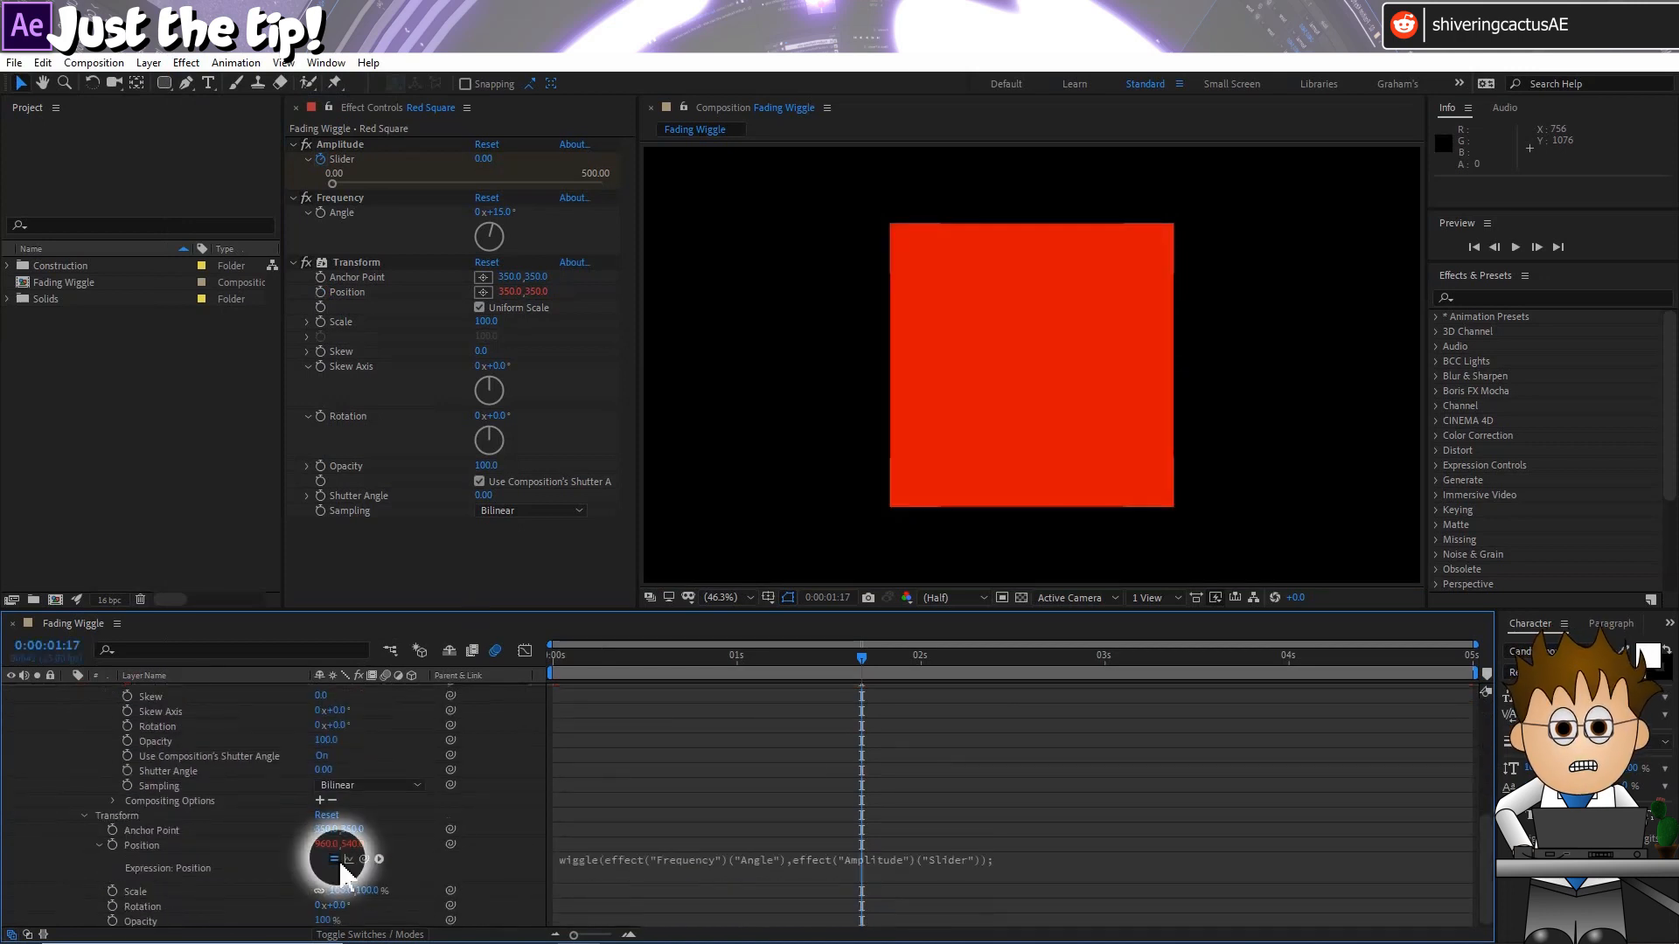
{"action": "left_click", "coordinate": [337, 862]}
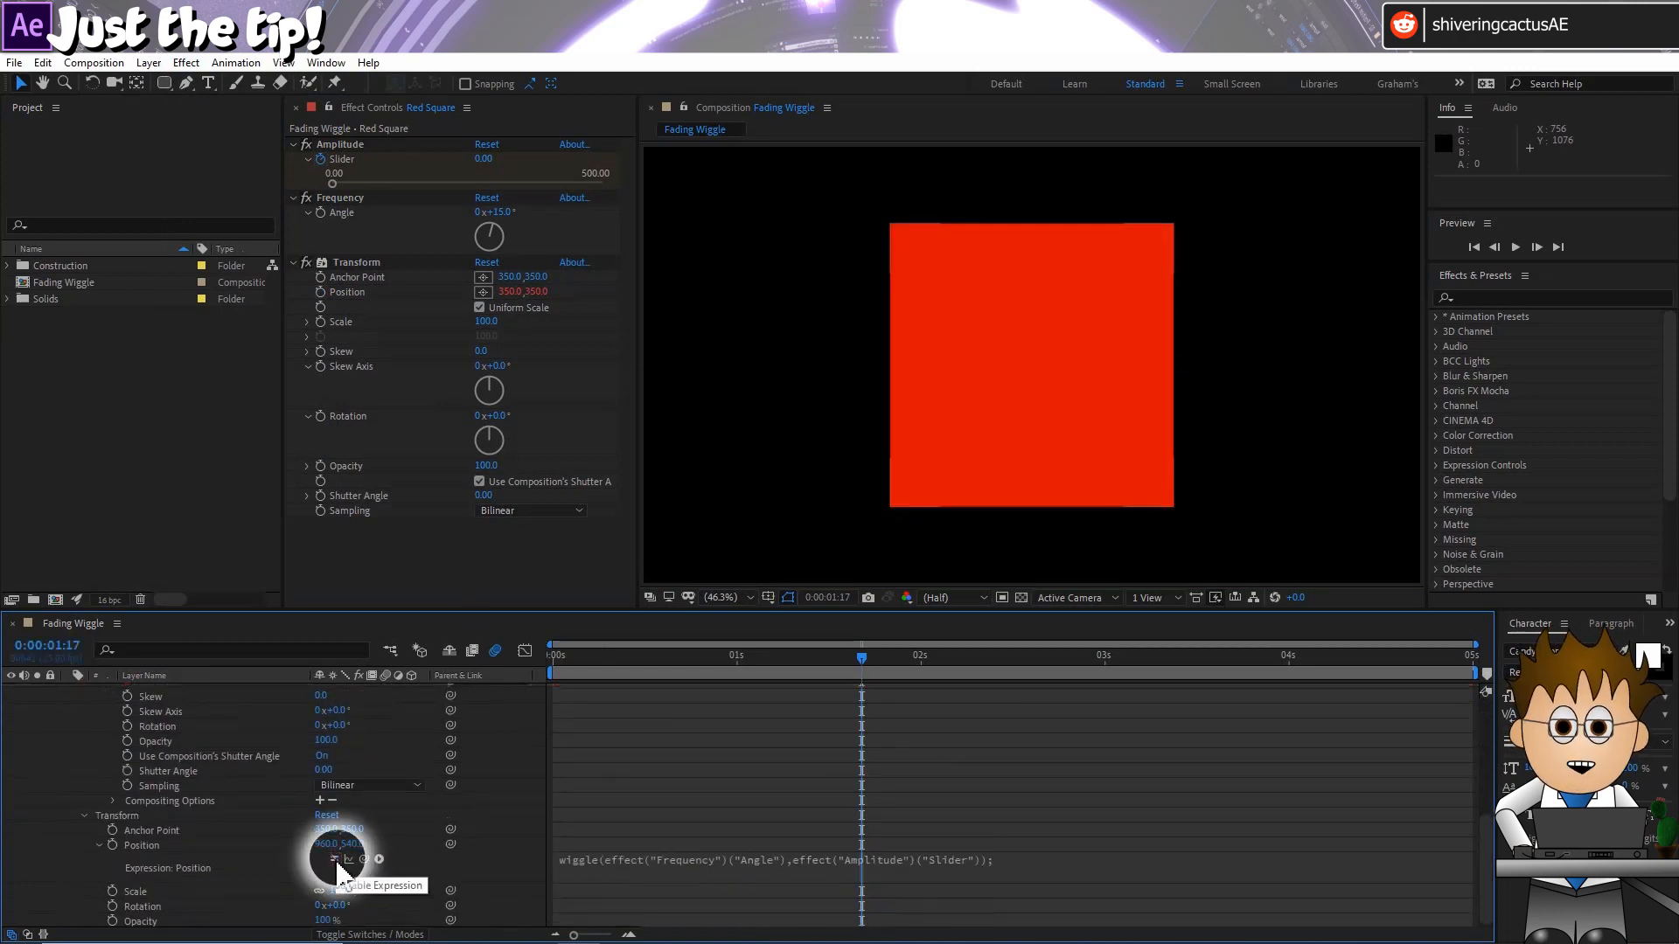
{"action": "left_click", "coordinate": [571, 866]}
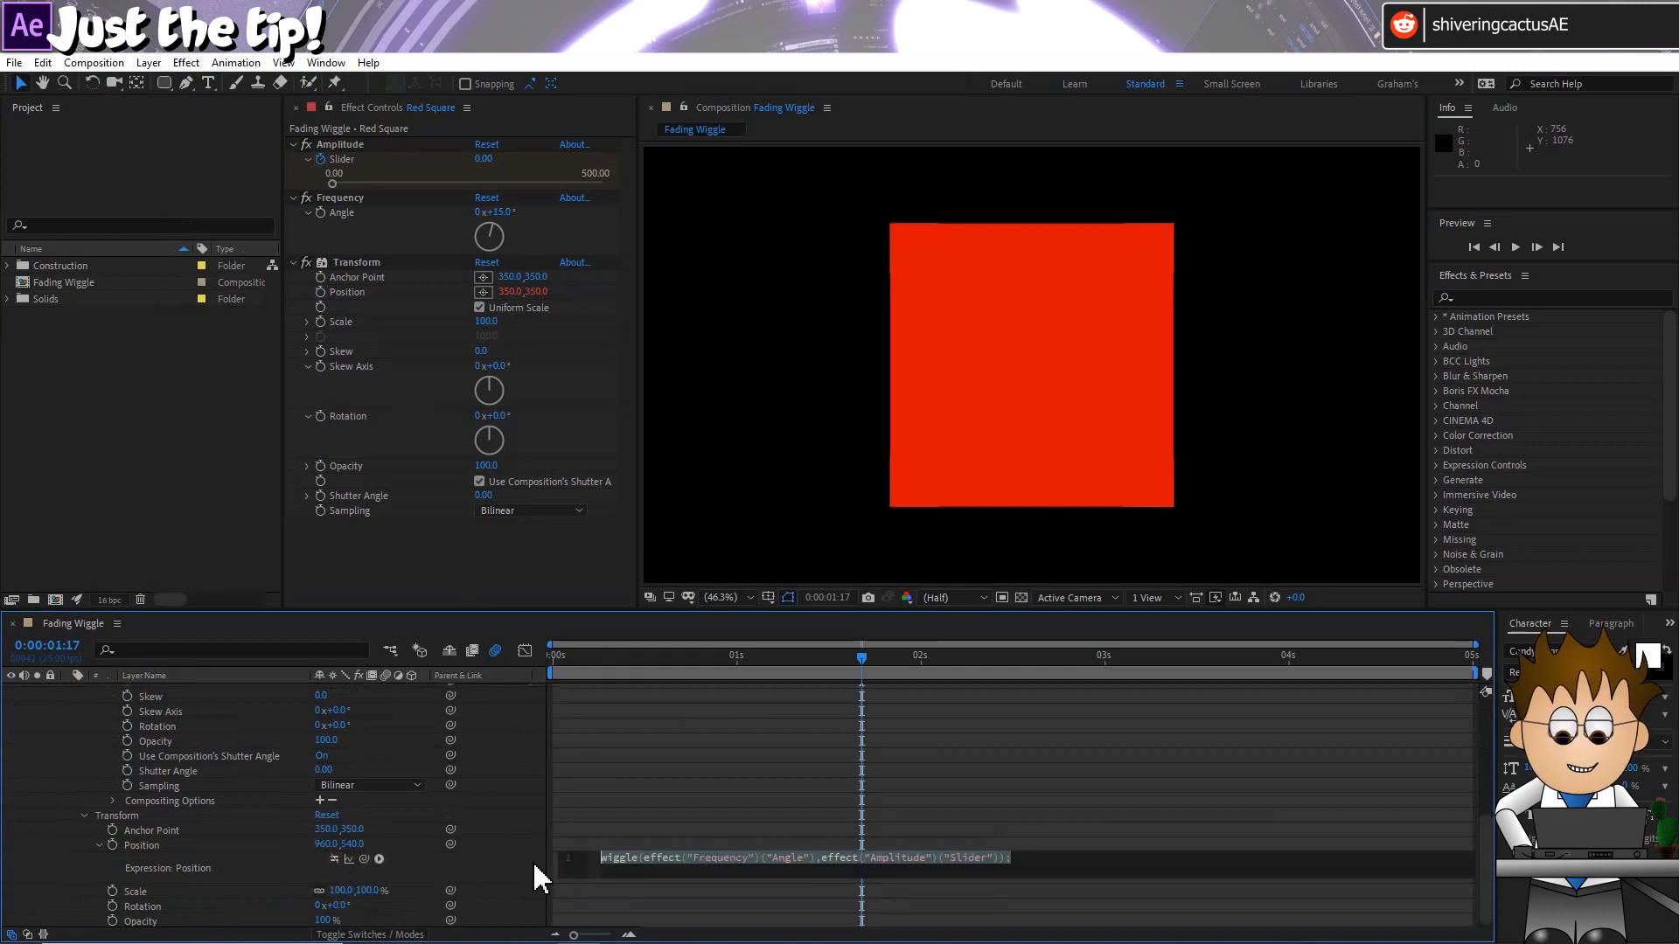
{"action": "scroll", "coordinate": [513, 865], "scroll_direction": "up", "scroll_amount": 3}
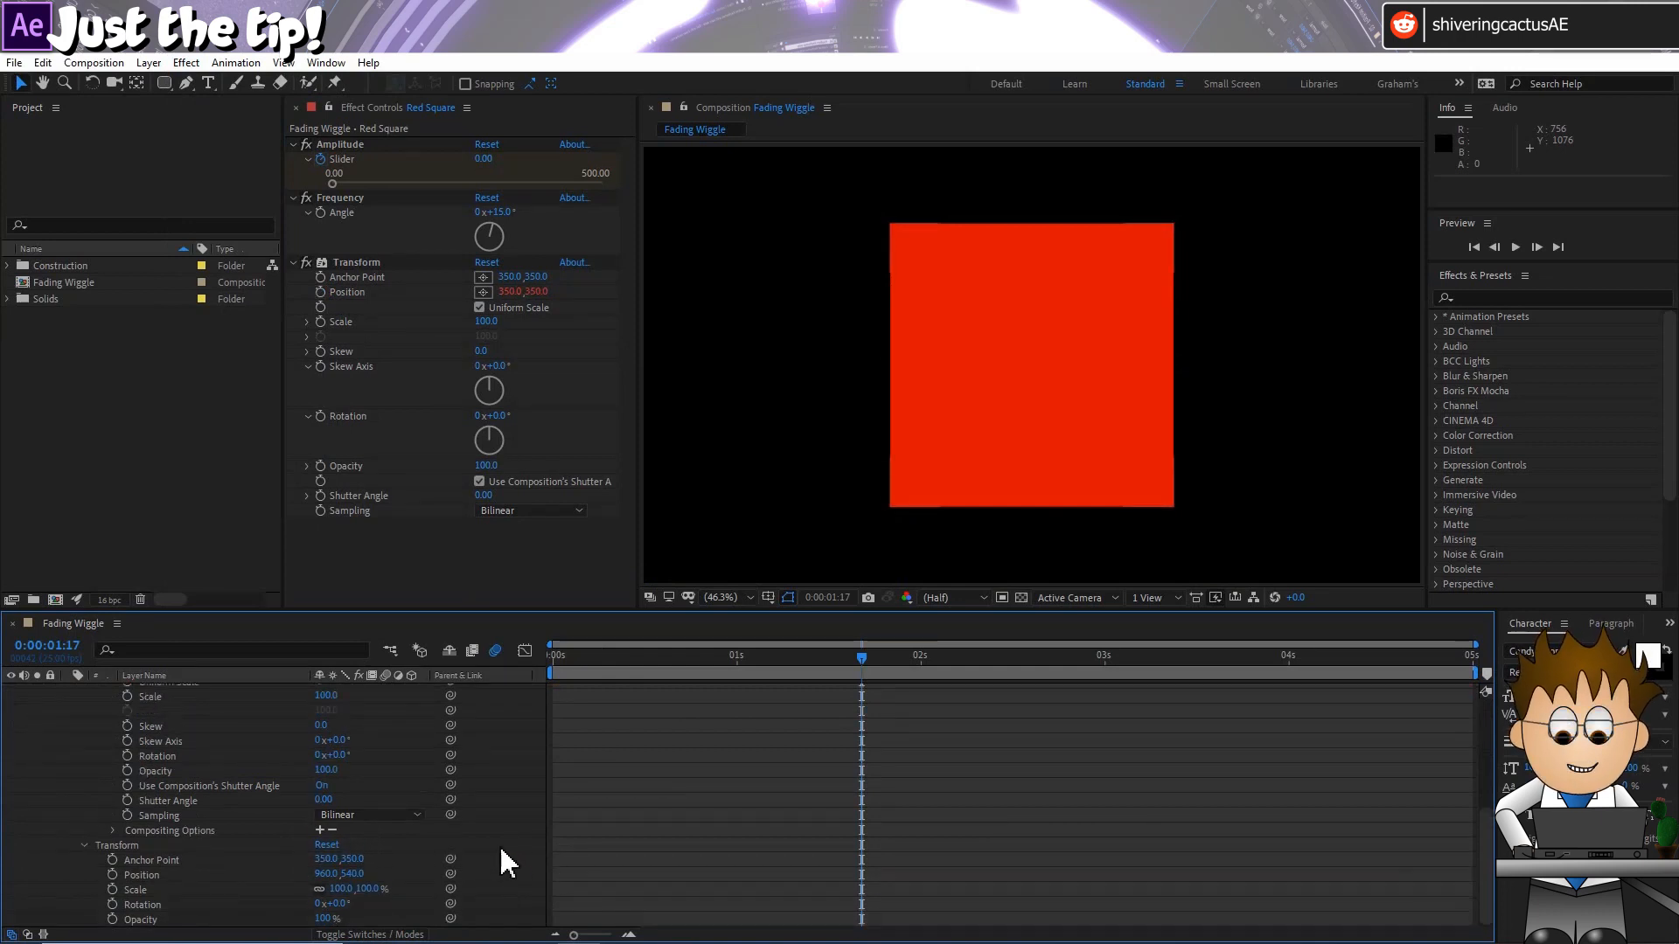
{"action": "scroll", "coordinate": [461, 841], "scroll_direction": "up", "scroll_amount": 3}
{"action": "key", "text": "space"}
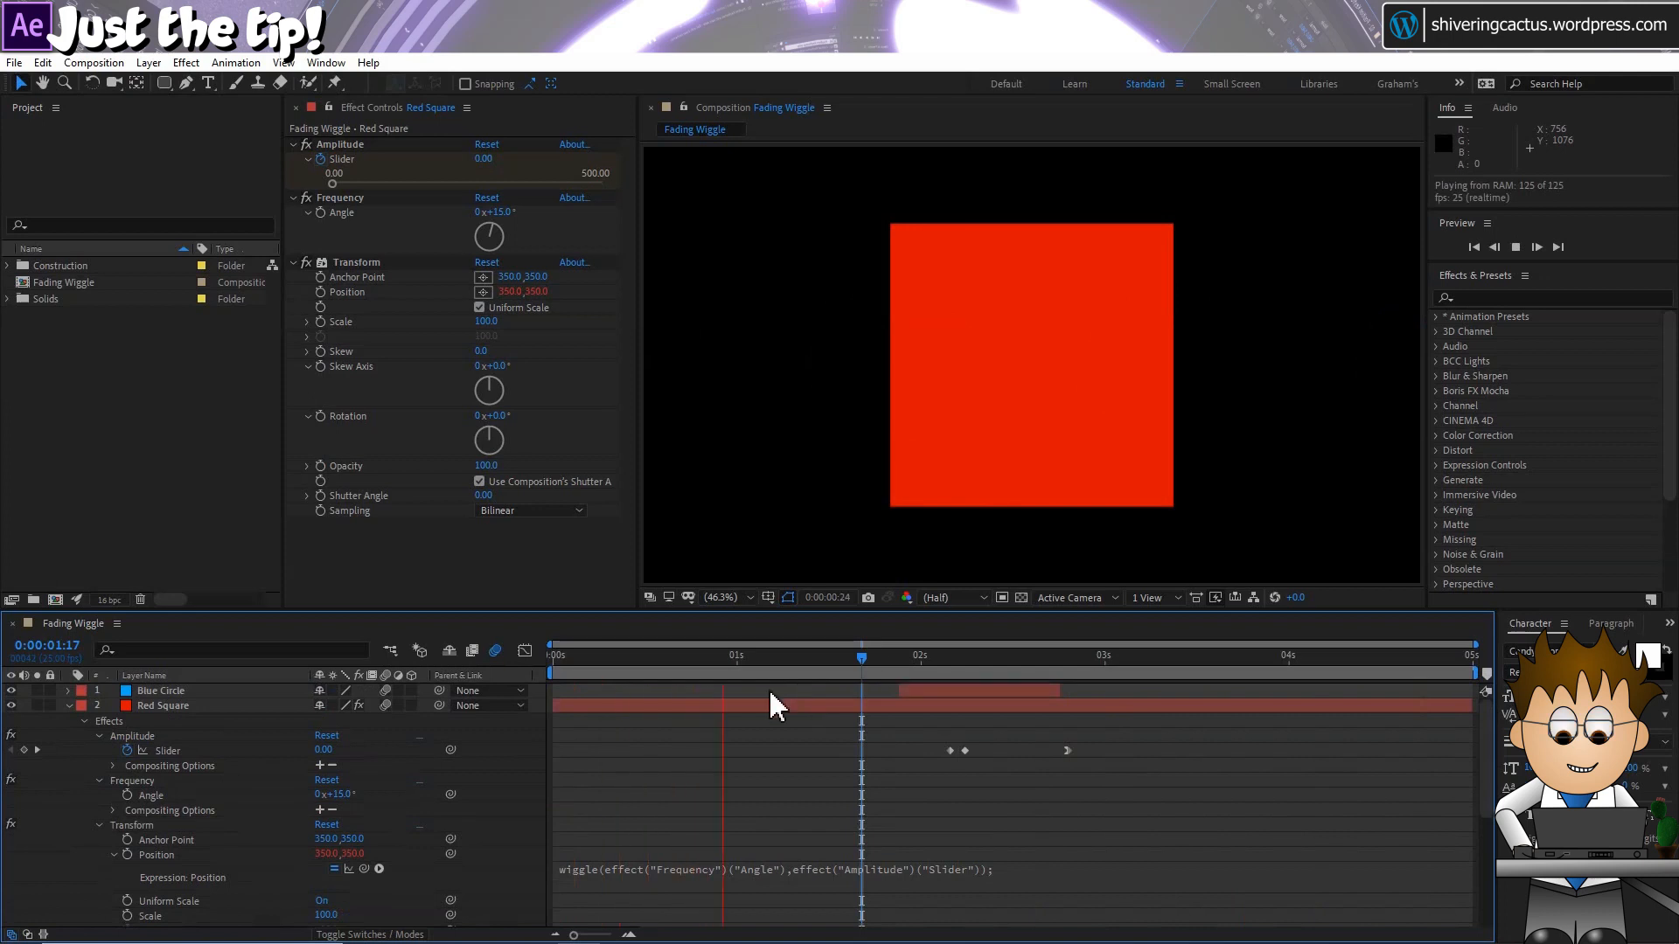
- Save the Red Square layer's Amplitude, Frequency and Transform effects together as an animation preset
{"action": "left_click", "coordinate": [355, 262]}
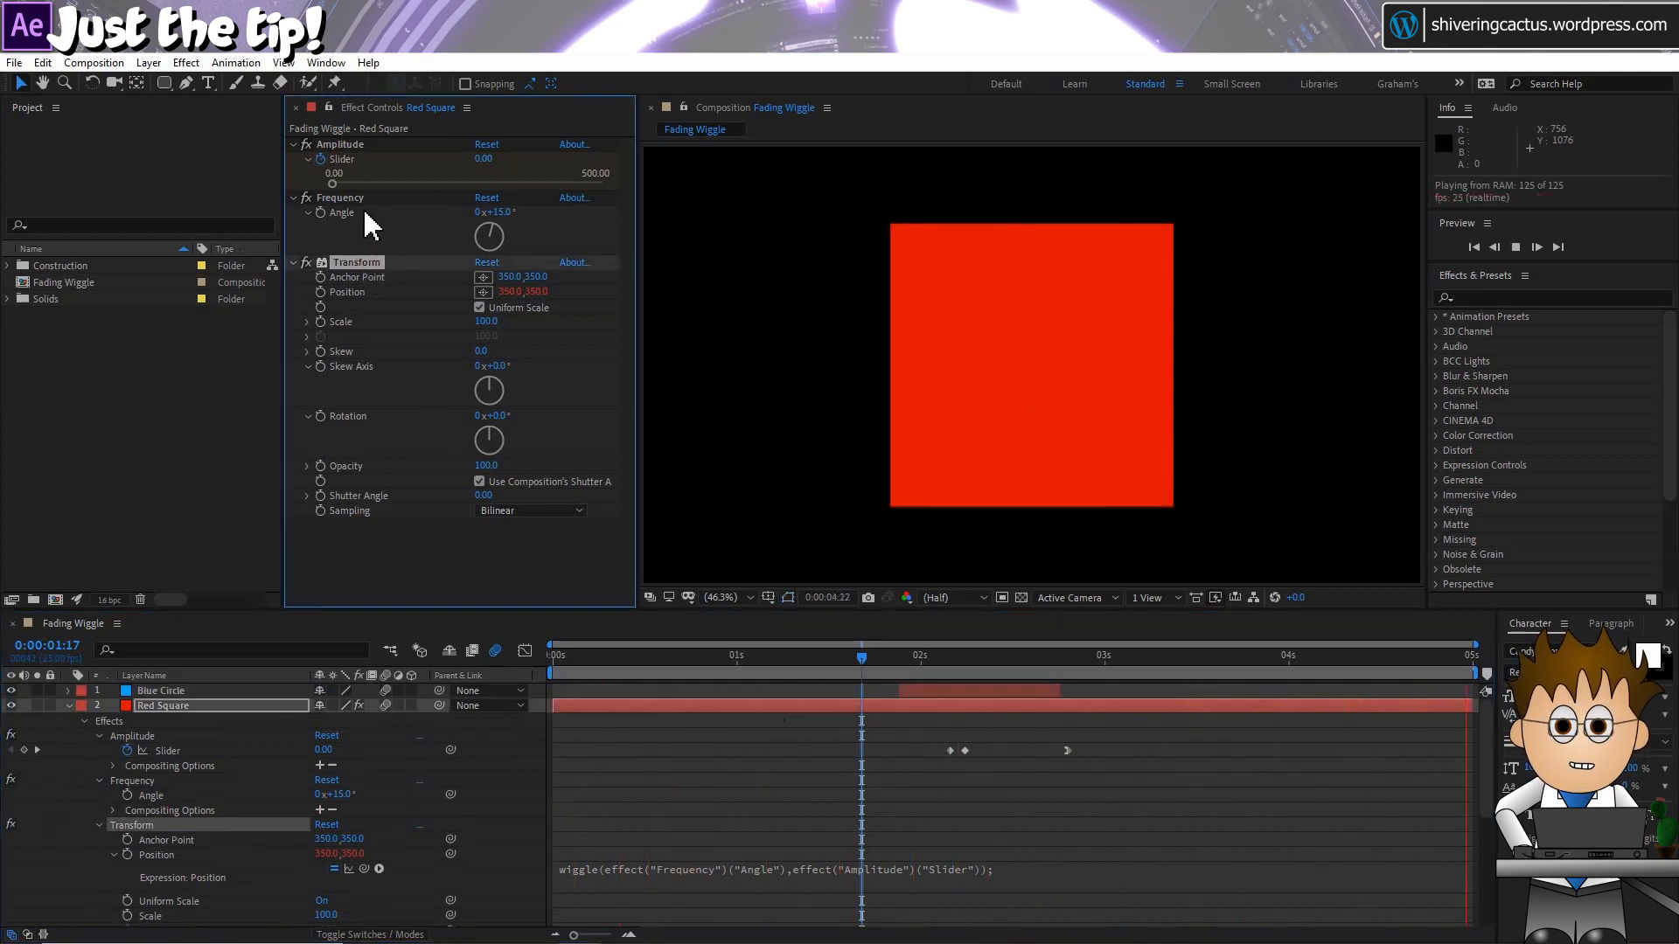
{"action": "key", "text": "ctrl+a"}
{"action": "left_click", "coordinate": [241, 63]}
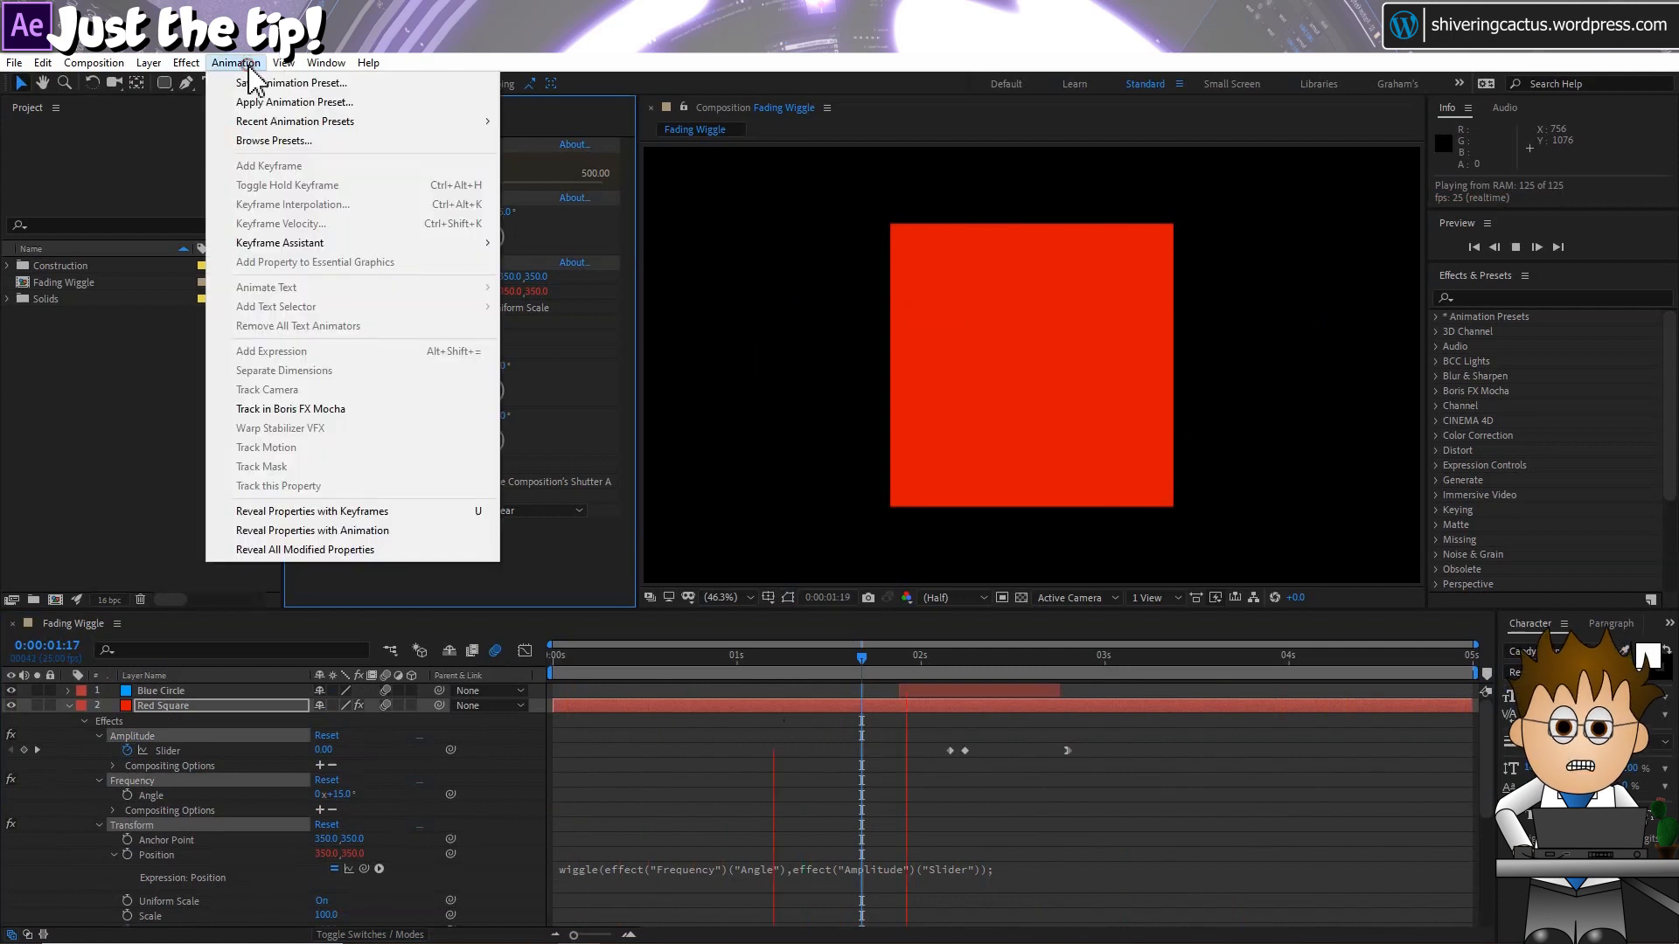
{"action": "left_click", "coordinate": [314, 83]}
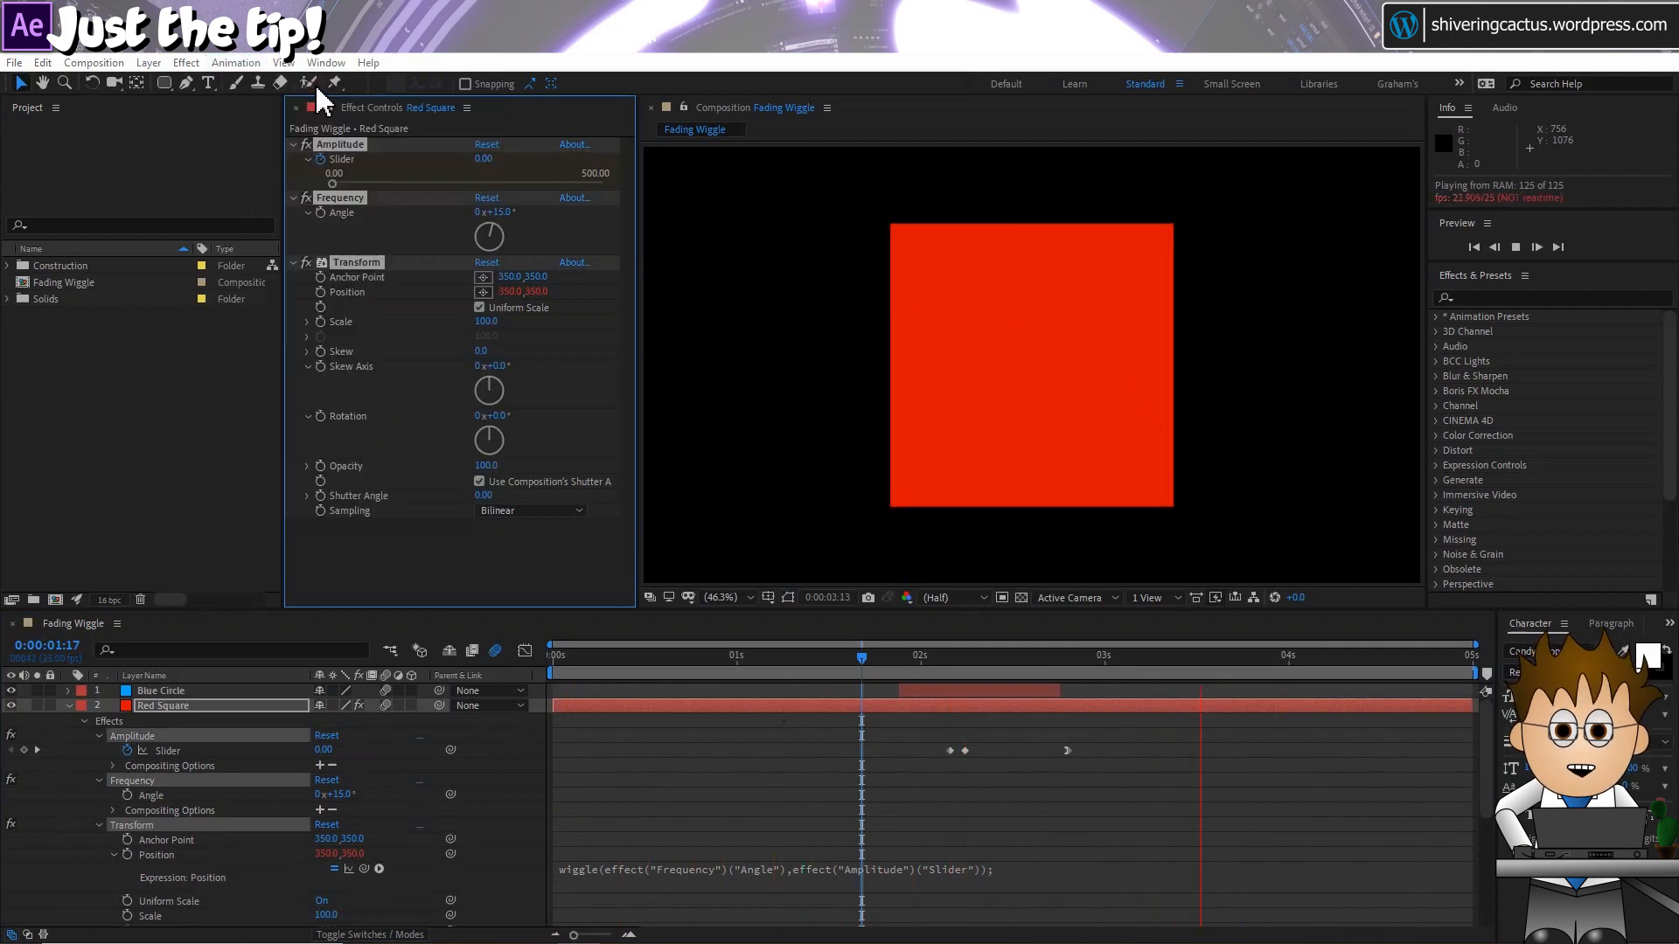